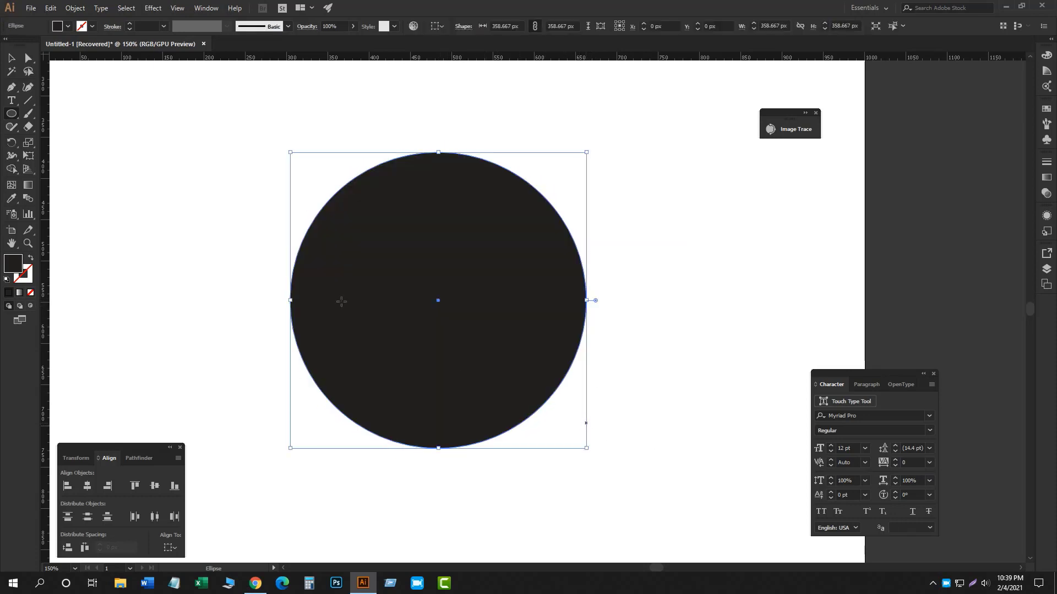
Remove the circle's fill and give it a black stroke
left_click(68, 26)
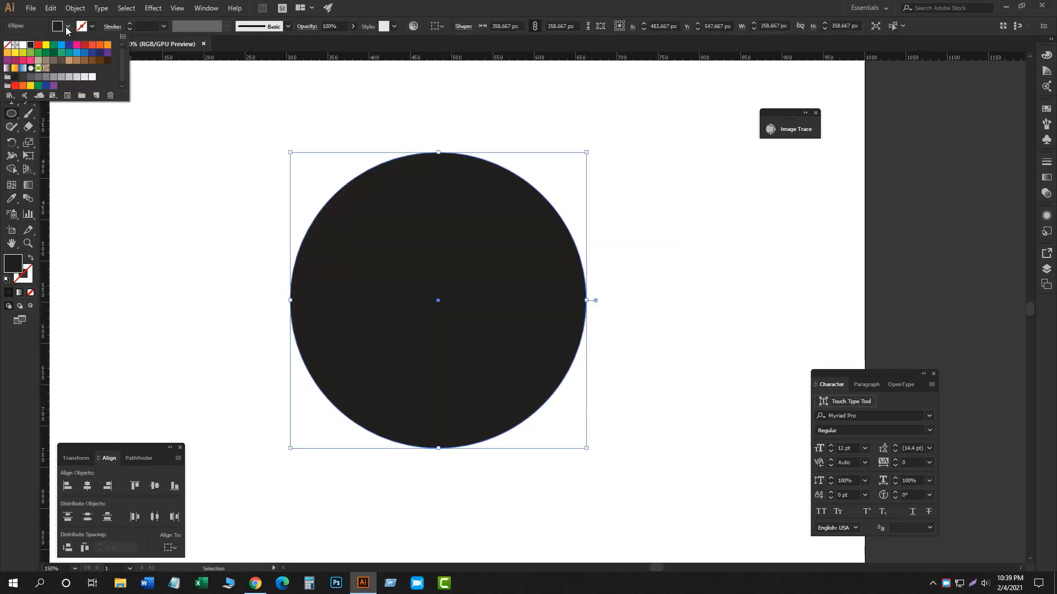
left_click(6, 46)
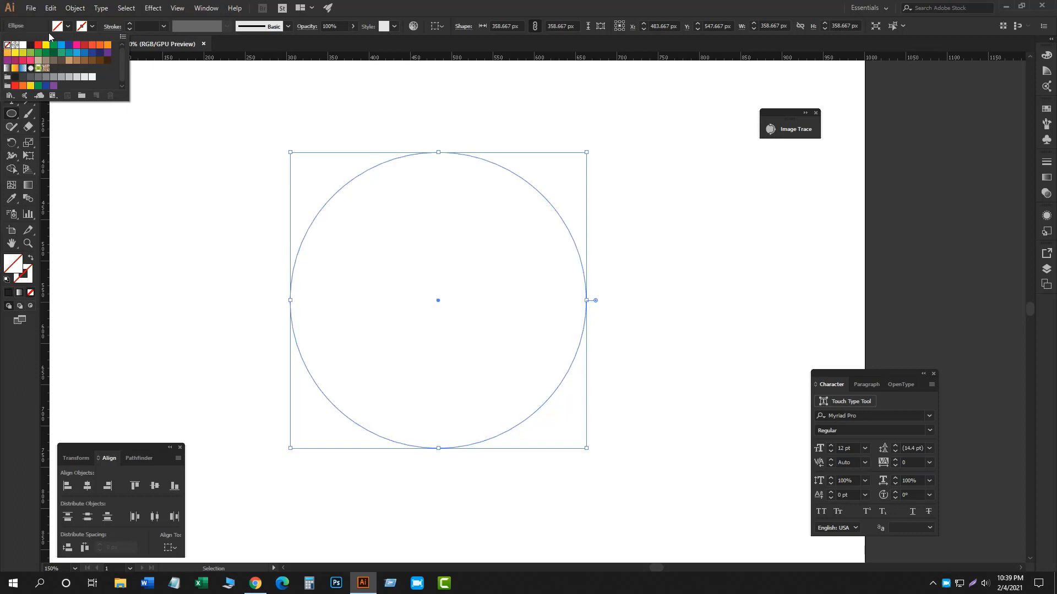
left_click(92, 26)
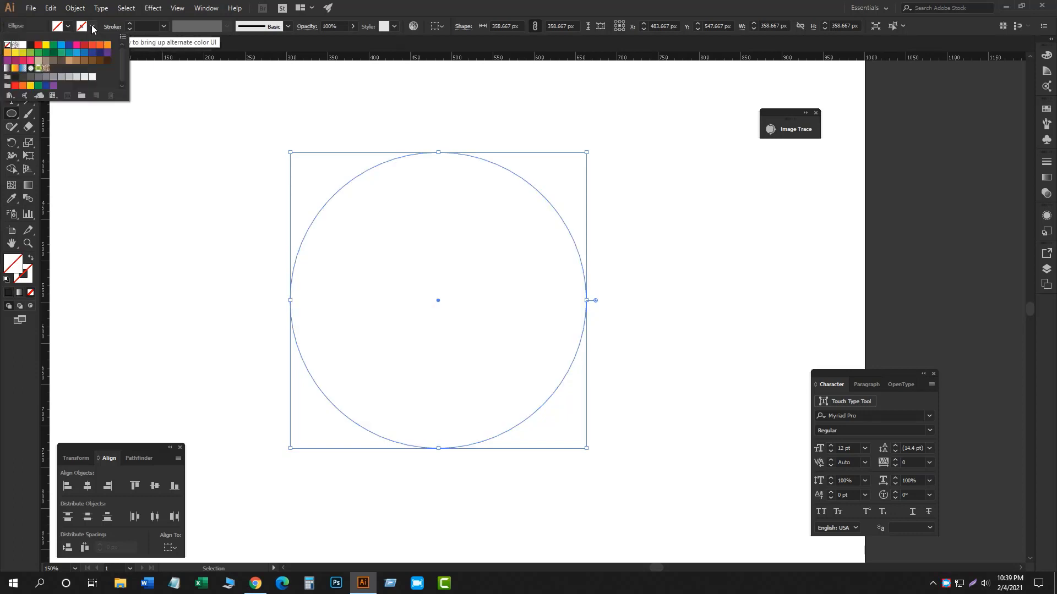
left_click(30, 45)
Set the circle's stroke weight to 30 pt
left_click(163, 27)
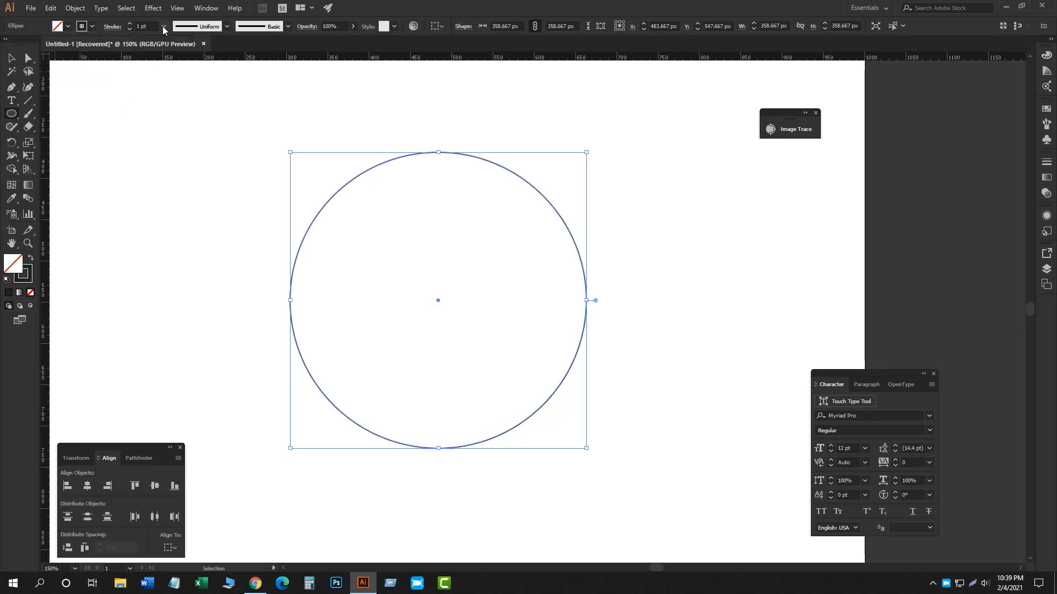
left_click(163, 27)
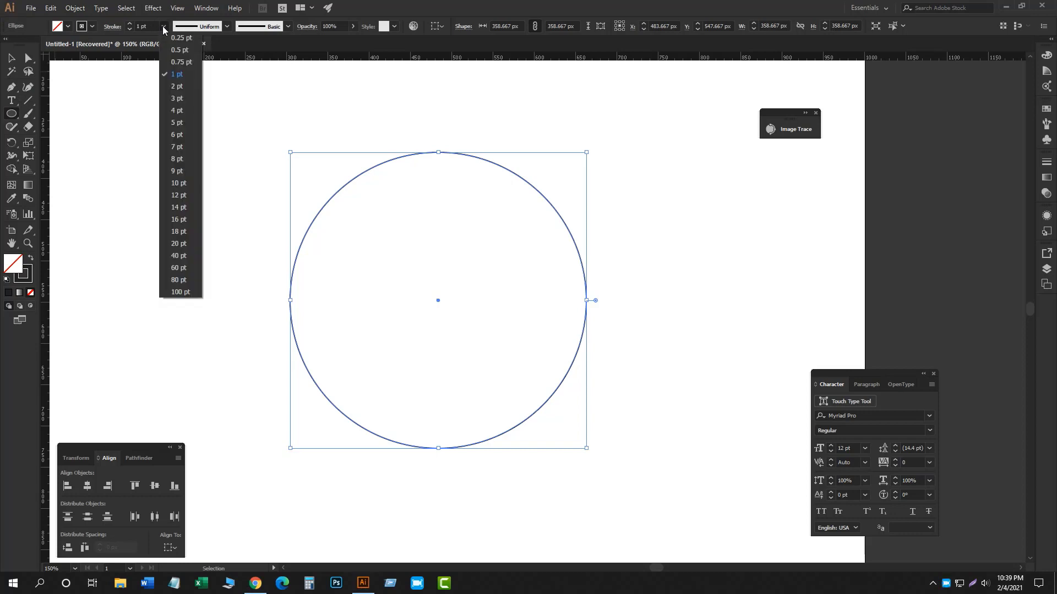
left_click(179, 243)
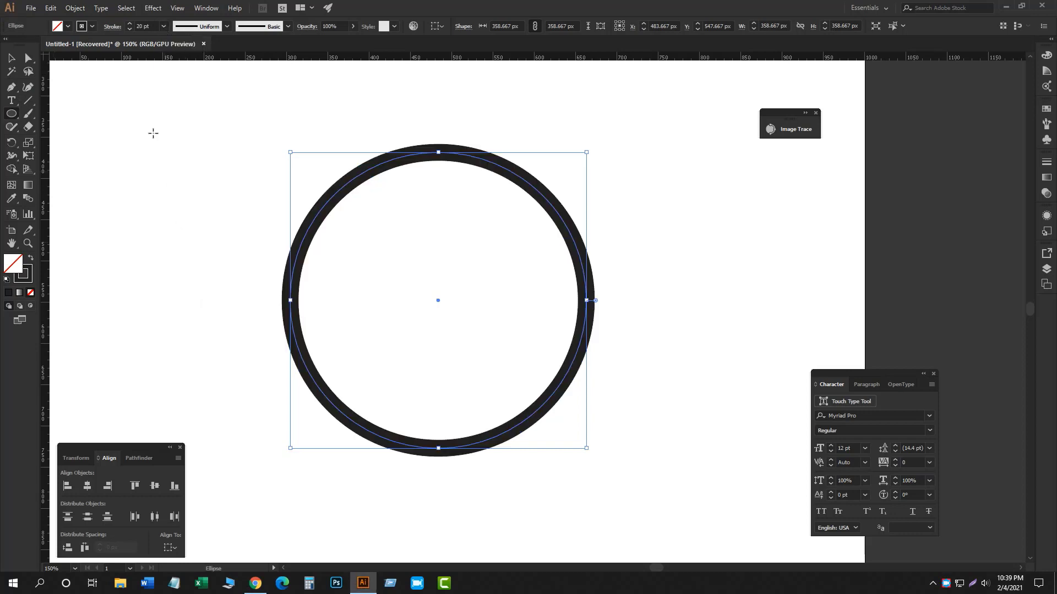
left_click(129, 23)
left_click(129, 23)
left_click(129, 23)
left_click(129, 24)
left_click(128, 23)
left_click(129, 23)
left_click(129, 23)
left_click(129, 23)
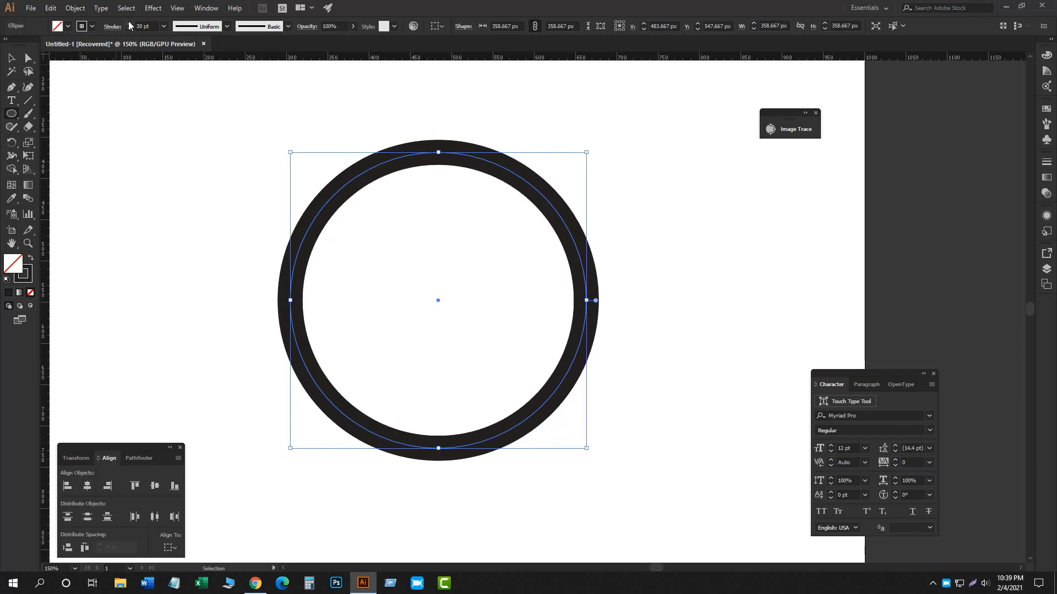
Draw a vertical line about 907 px long through the circle's centre, extending past its upper and lower edges
left_click(12, 59)
left_click_drag(200, 170, 473, 342)
key("backslash")
left_click_drag(437, 112, 452, 487)
scroll(171, 168, "down", 1)
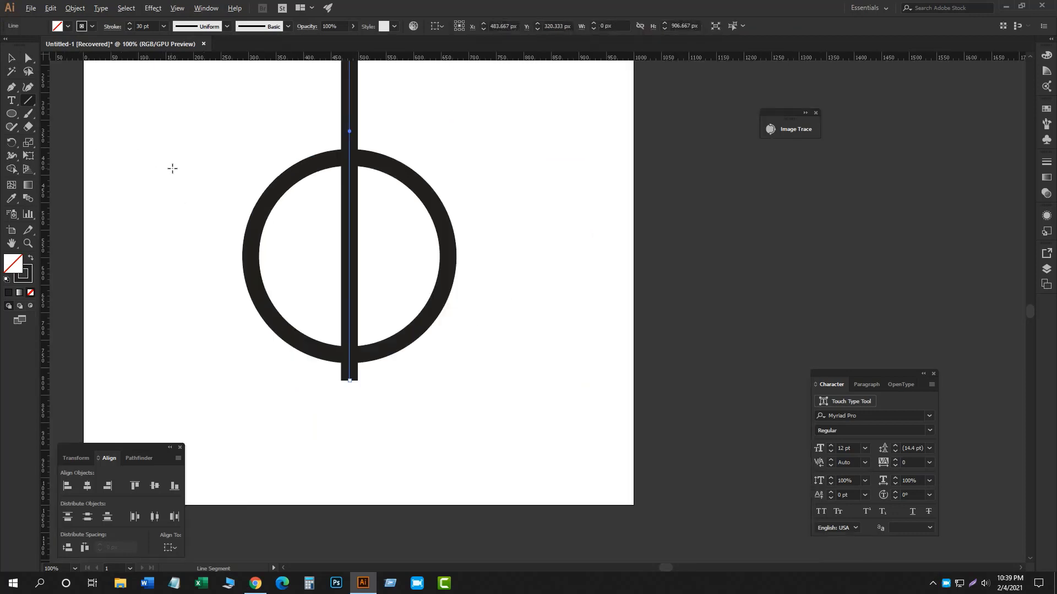
Duplicate the vertical line twice toward the left side of the circle, making three parallel bars
key("v")
scroll(187, 190, "up", 2)
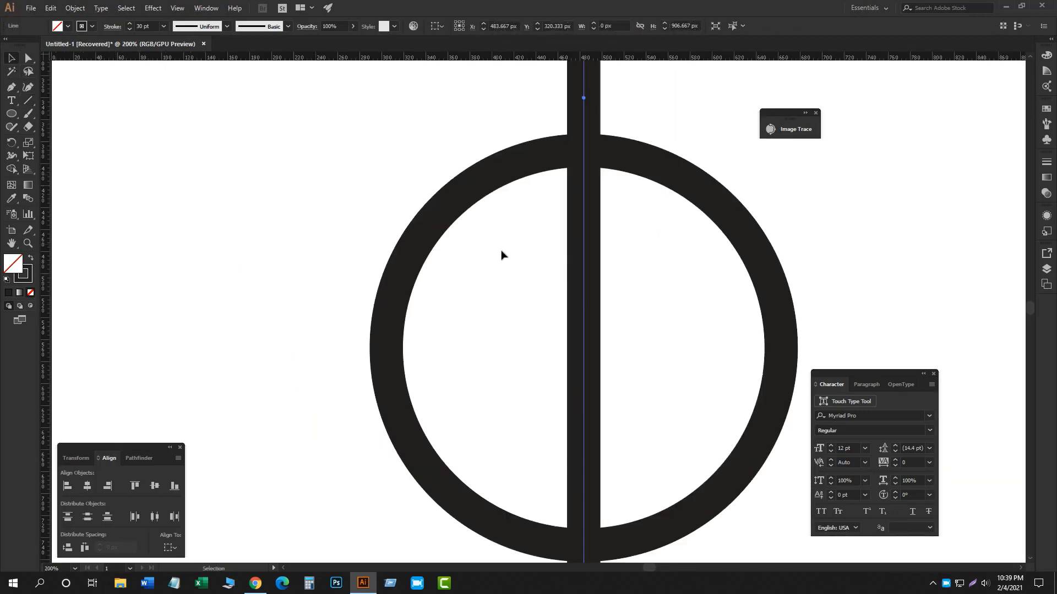
left_click_drag(485, 271, 385, 217)
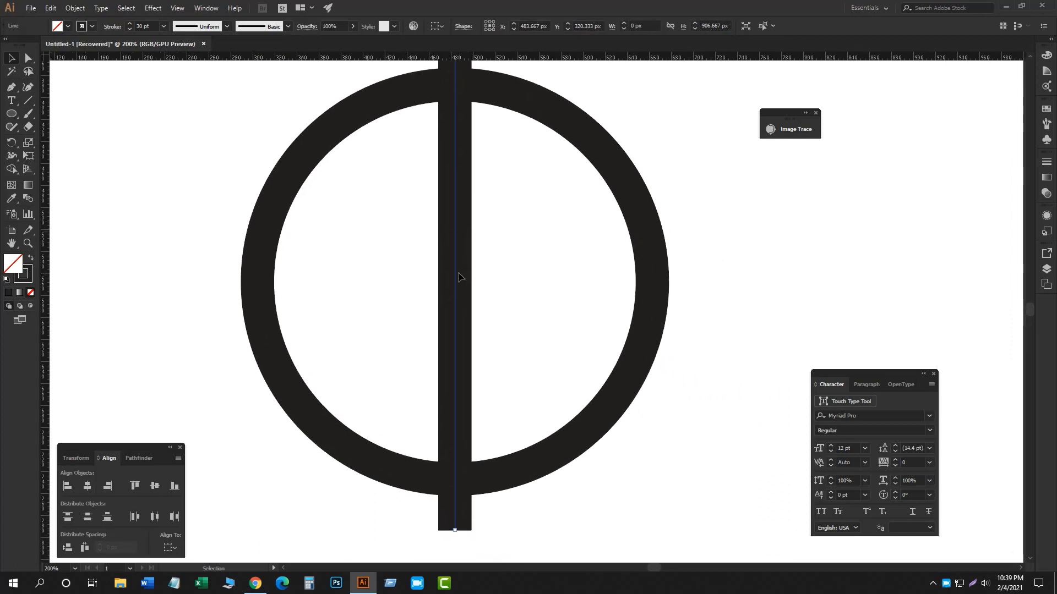
left_click_drag(456, 275, 359, 279)
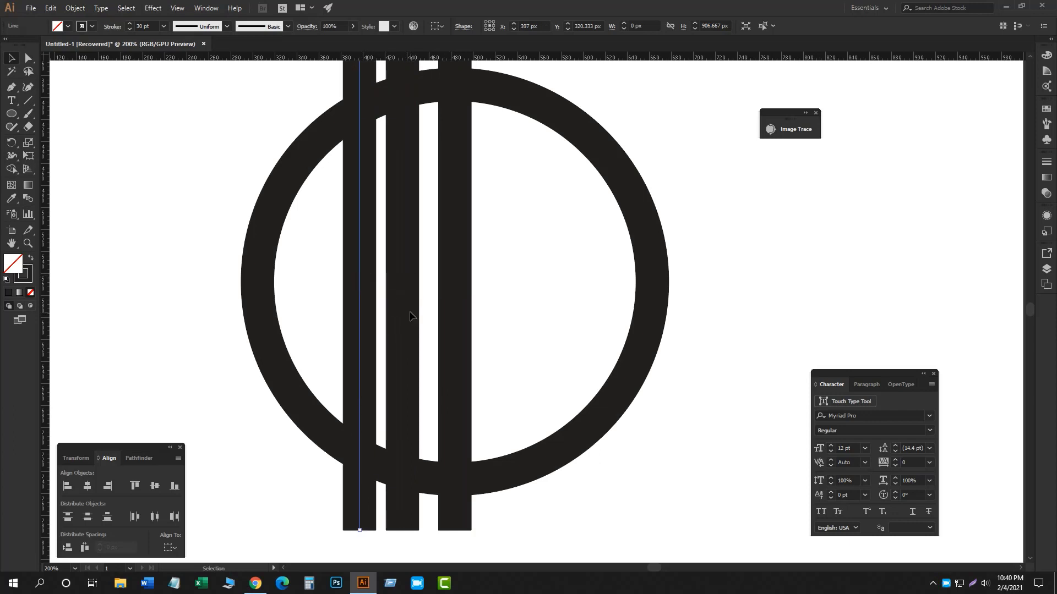
Nudge the leftmost bar further left to even out the gaps between the three bars
key("Left")
key("Left")
key("Left")
key("Left")
key("Left")
key("Left")
key("Left")
key("Left")
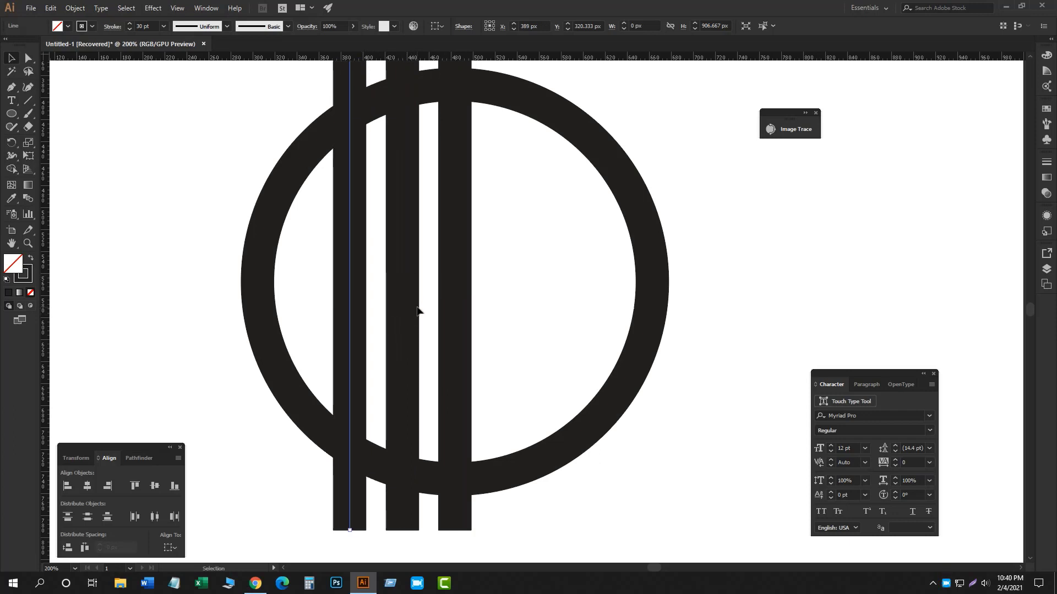
left_click(722, 295)
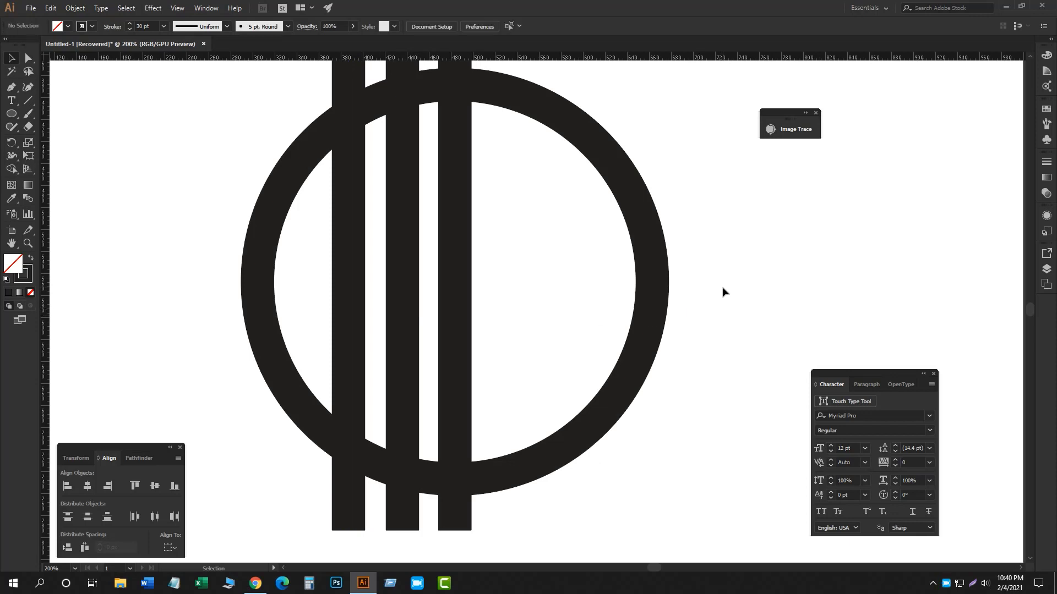
Place a vertical guide across the right part of the circle at about X 561 px
scroll(722, 293, "down", 1)
left_click(676, 289)
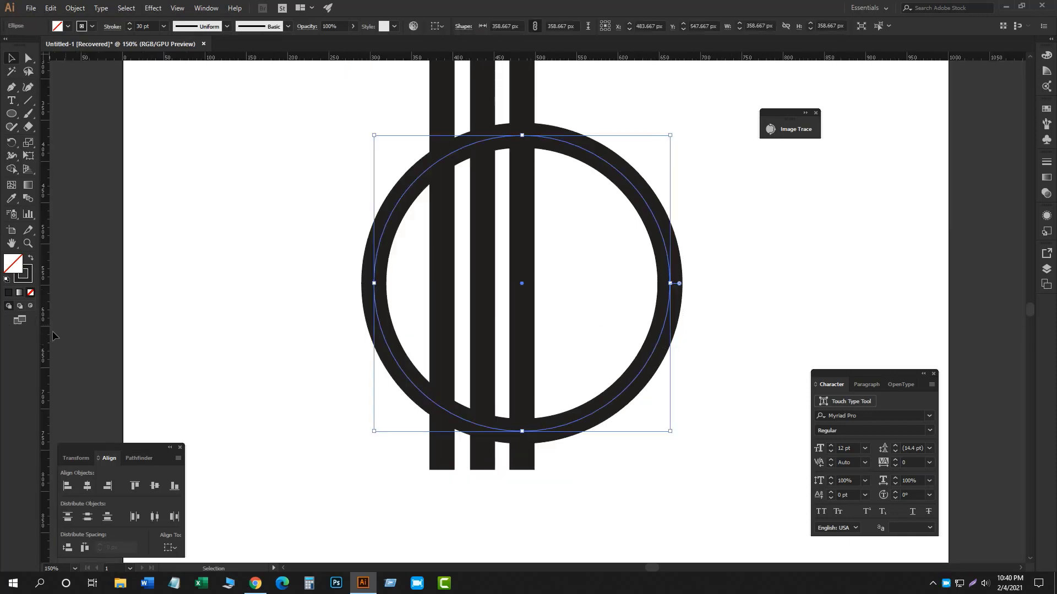
left_click_drag(49, 338, 586, 343)
left_click(675, 275)
left_click(715, 236)
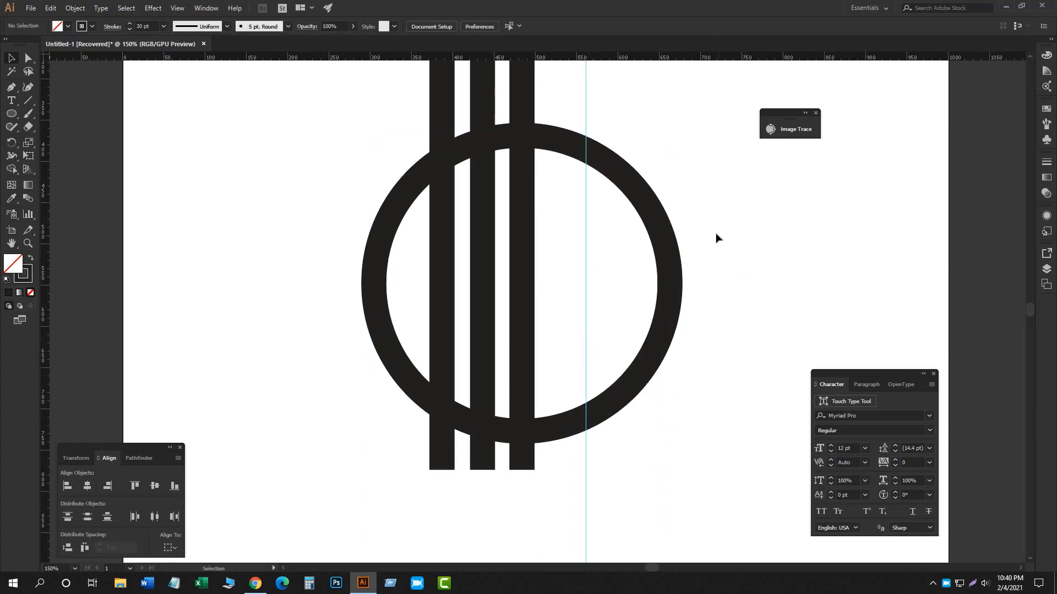
Cut the circle with the Scissors tool at the guide's upper crossing and on the lower-right part of the ring
left_click(673, 278)
left_click_drag(29, 130, 55, 139)
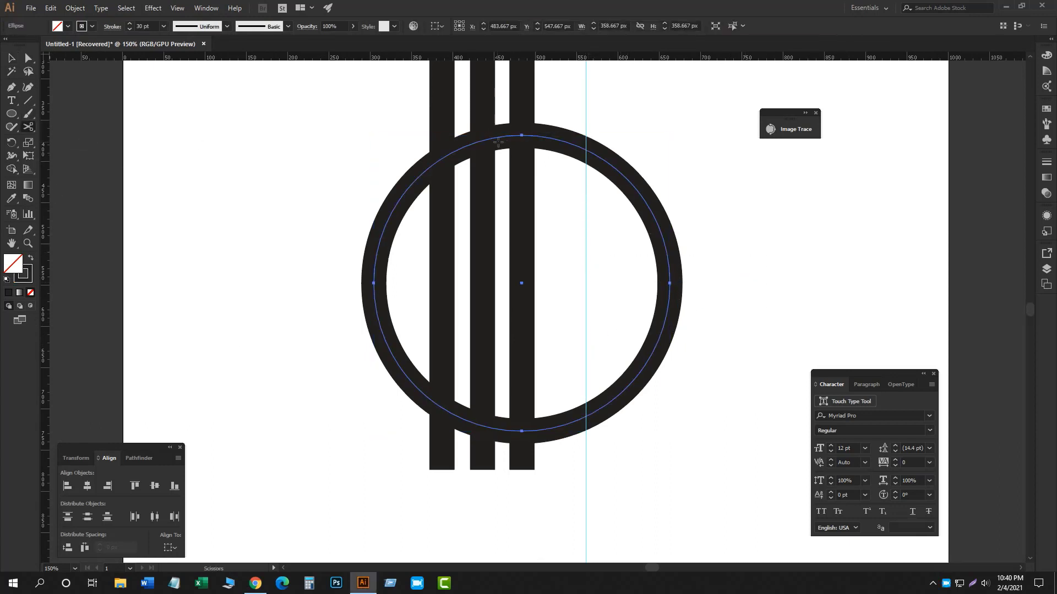
left_click(586, 148)
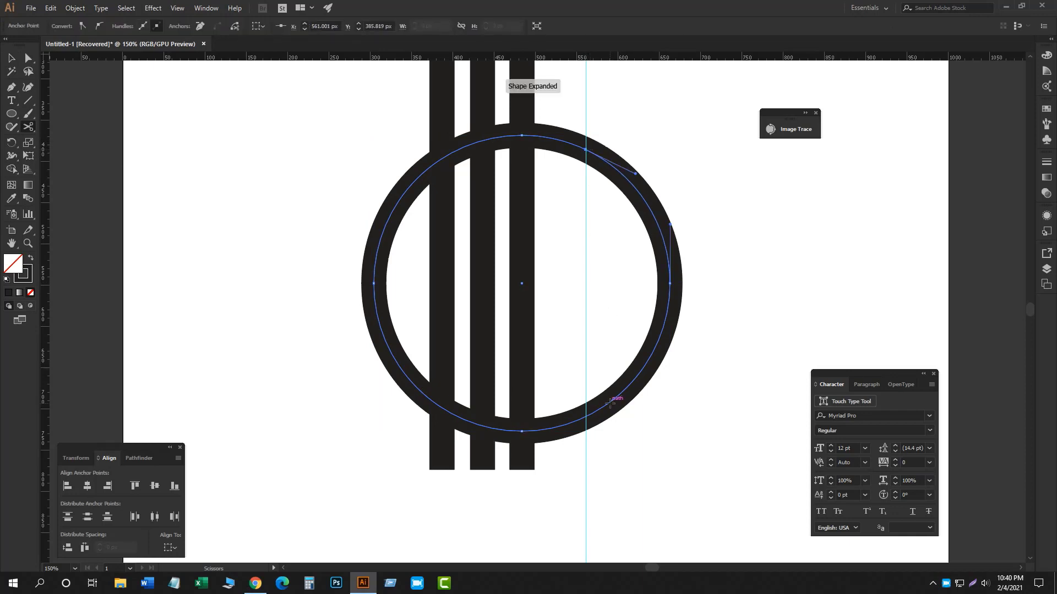
left_click(608, 403)
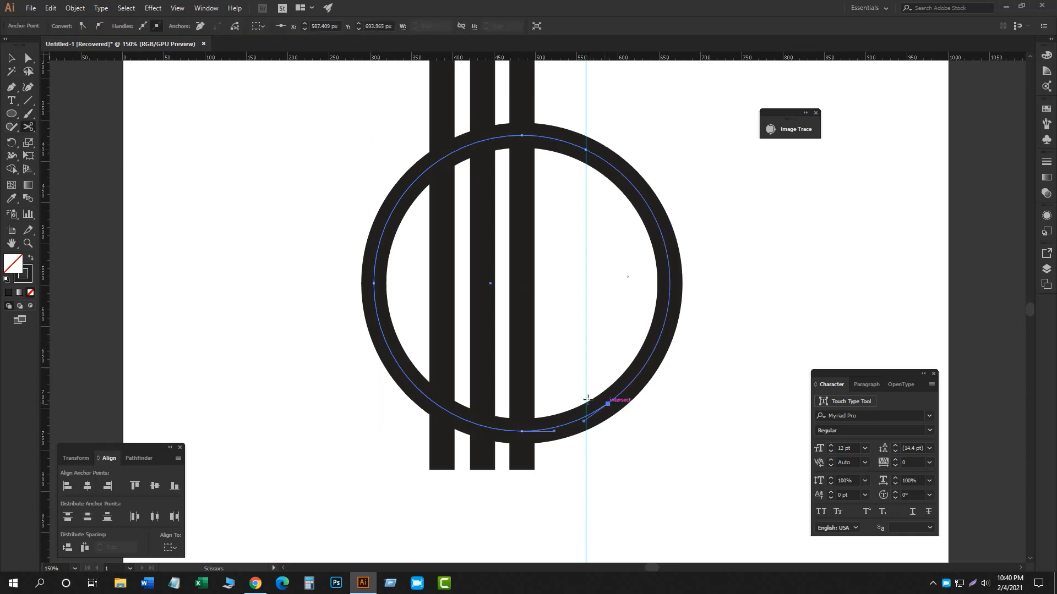
Delete the cut-off right arc and the vertical guide, leaving a C shape around the bars
key("Delete")
left_click(10, 58)
left_click_drag(708, 164, 670, 233)
left_click_drag(670, 275, 745, 274)
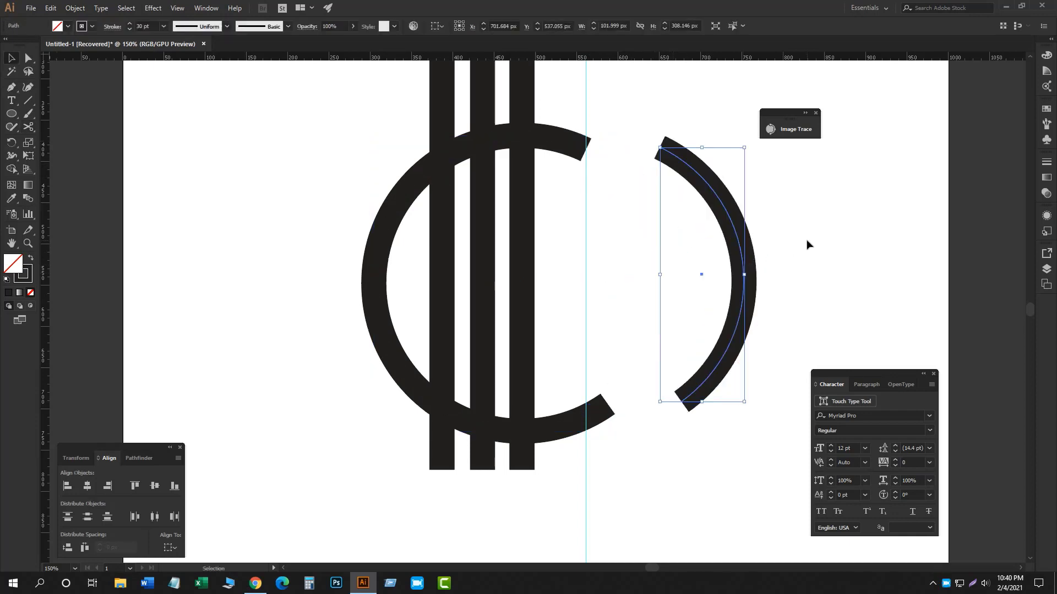
key("Delete")
left_click_drag(658, 238, 577, 265)
key("Delete")
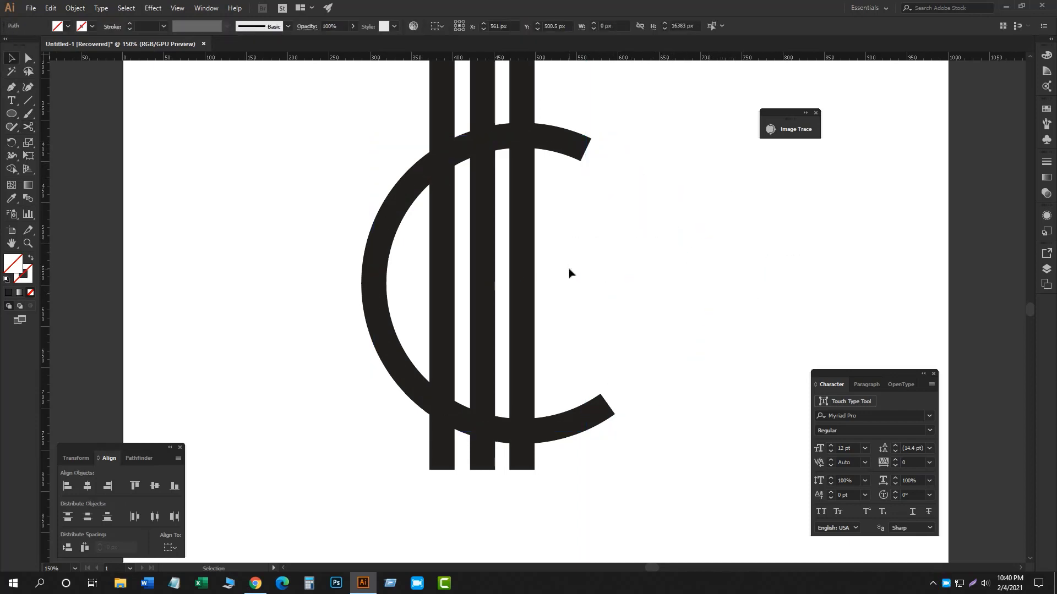
Apply the elliptical width profile to the C arc so its stroke tapers to points at both ends
left_click_drag(369, 180, 394, 250)
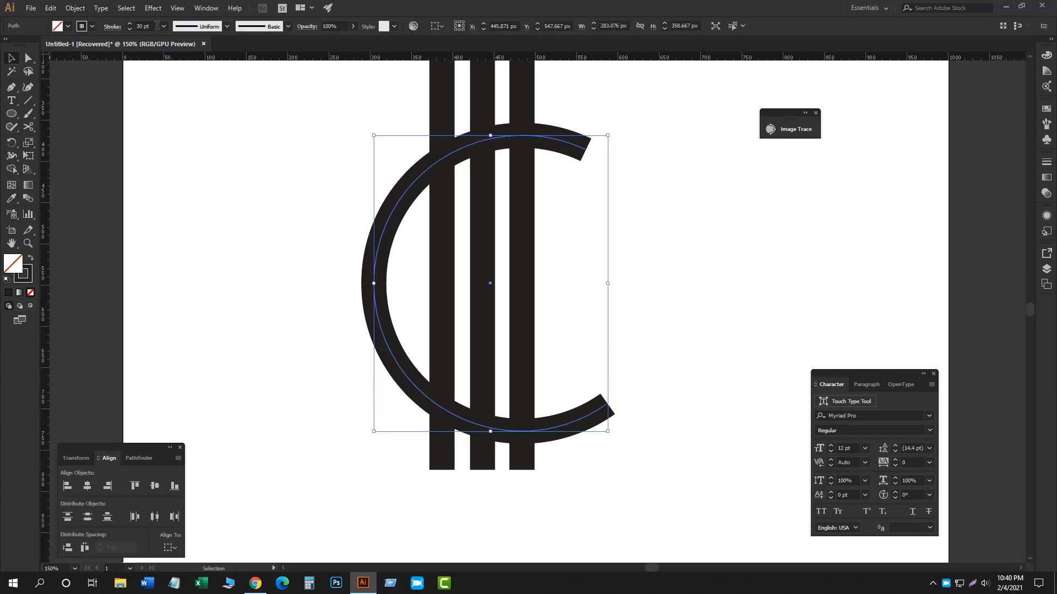
left_click(218, 30)
left_click(208, 62)
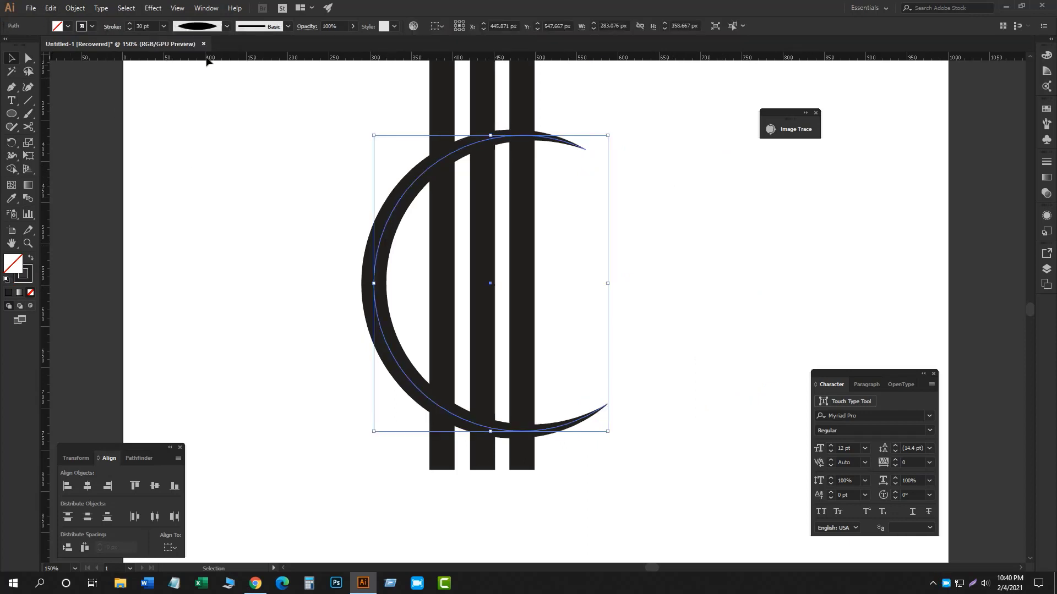
left_click(238, 159)
Expand the appearance of the C arc and the three bars, including fill and stroke, into filled shapes
scroll(347, 201, "down", 2)
scroll(348, 261, "up", 3)
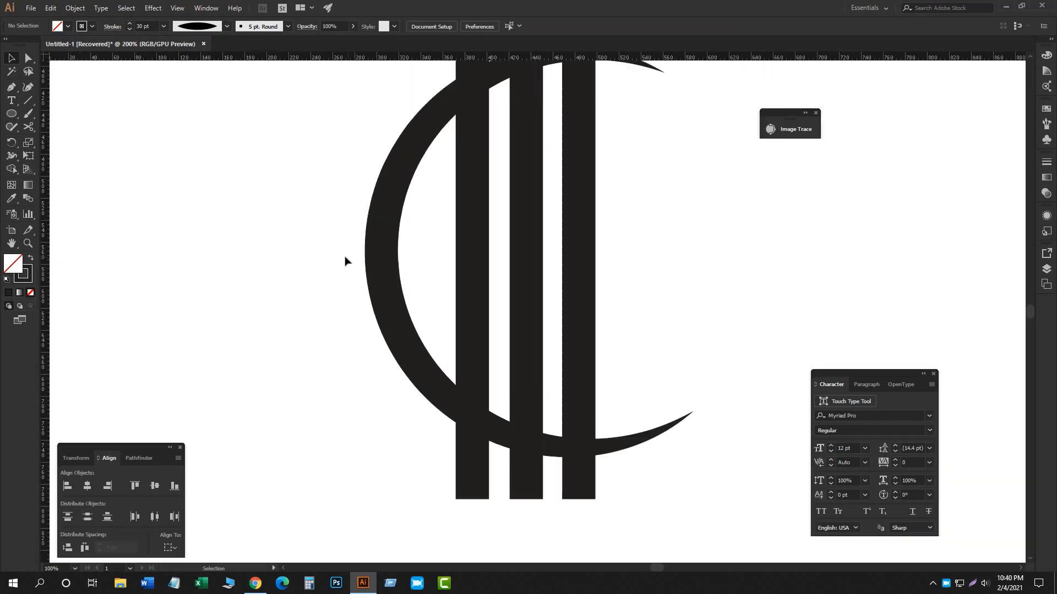
left_click_drag(517, 225, 391, 284)
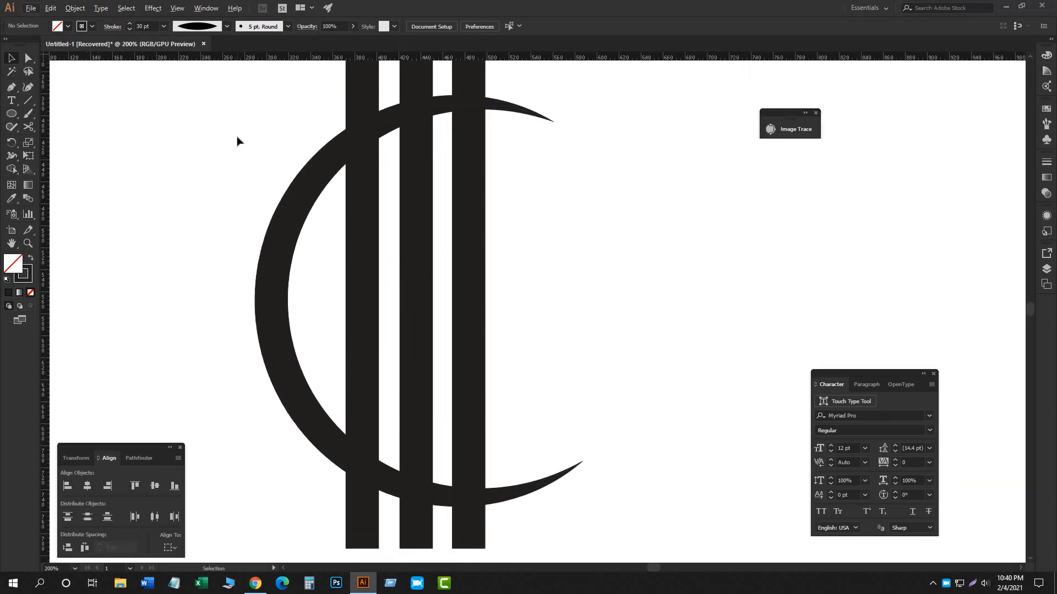
left_click_drag(236, 135, 462, 290)
left_click(76, 9)
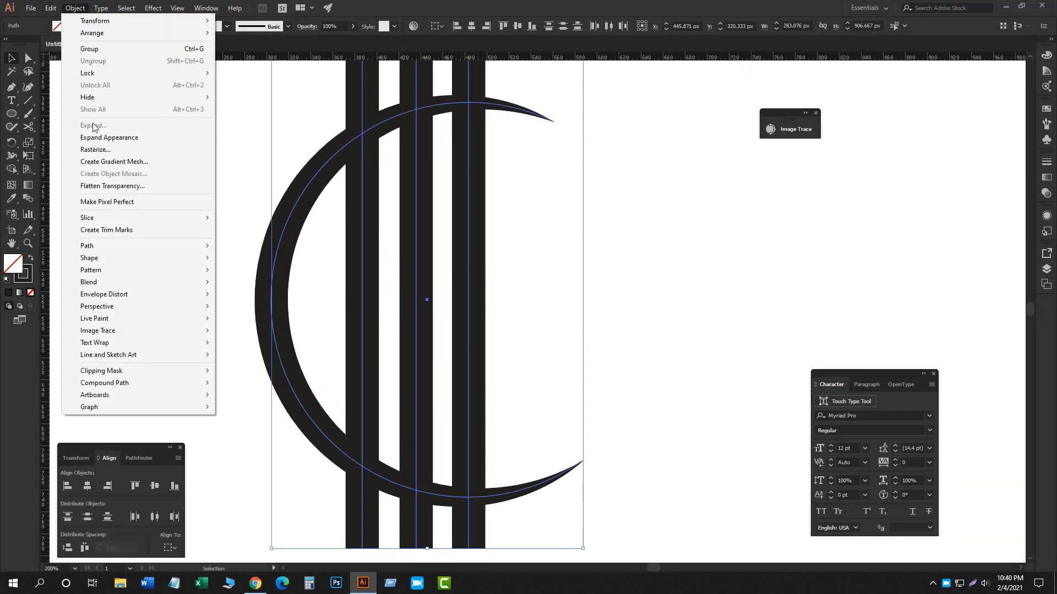
left_click(91, 137)
left_click(75, 8)
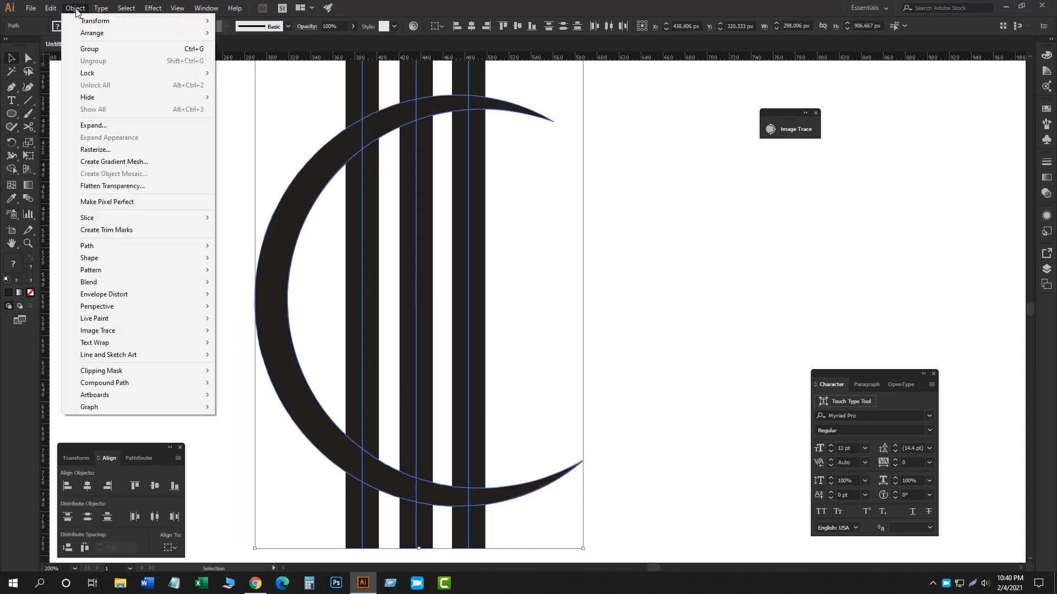
left_click(94, 124)
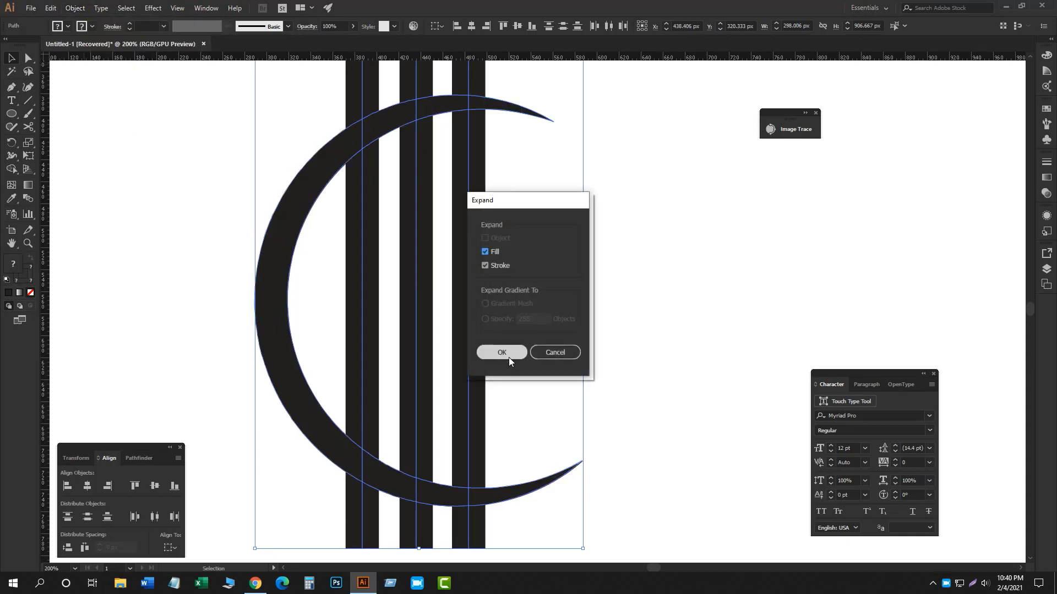
left_click(509, 358)
left_click(534, 297)
Offset the crescent's path by 12 px with miter joins and a miter limit of 4
left_click(301, 242)
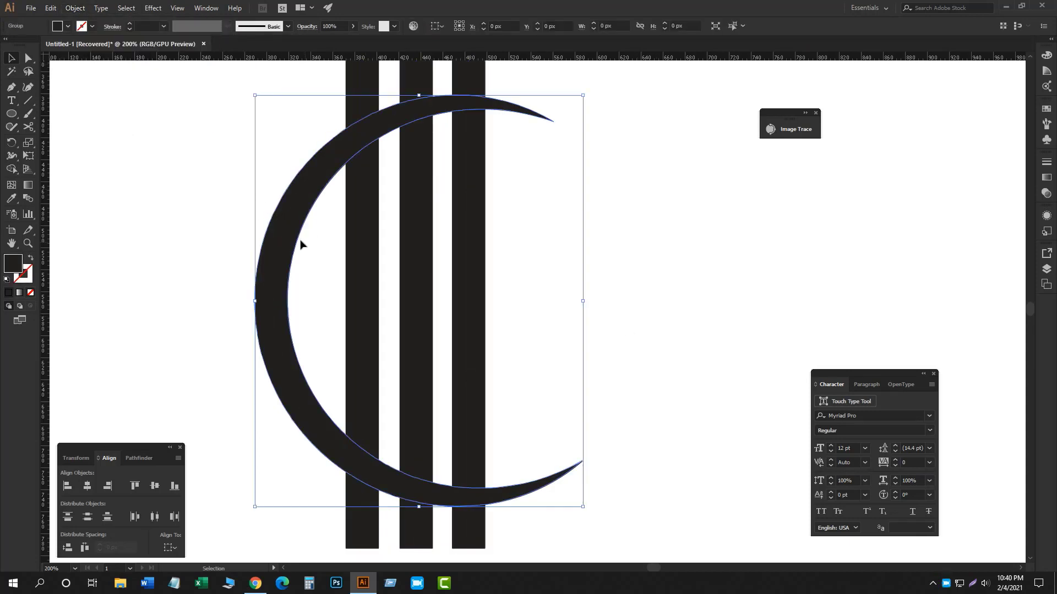
left_click(75, 8)
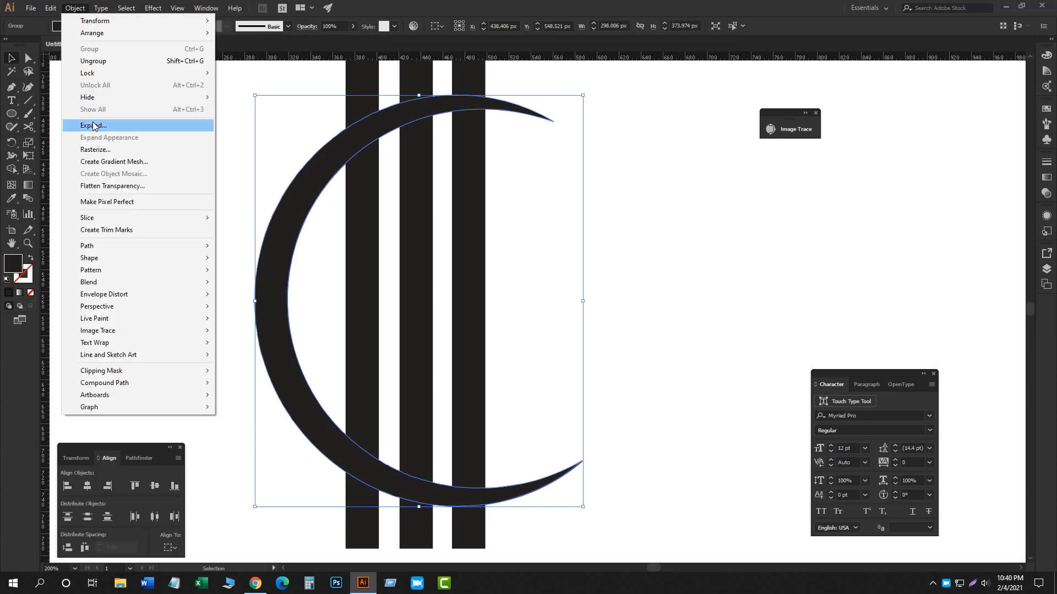
mouse_move(98, 245)
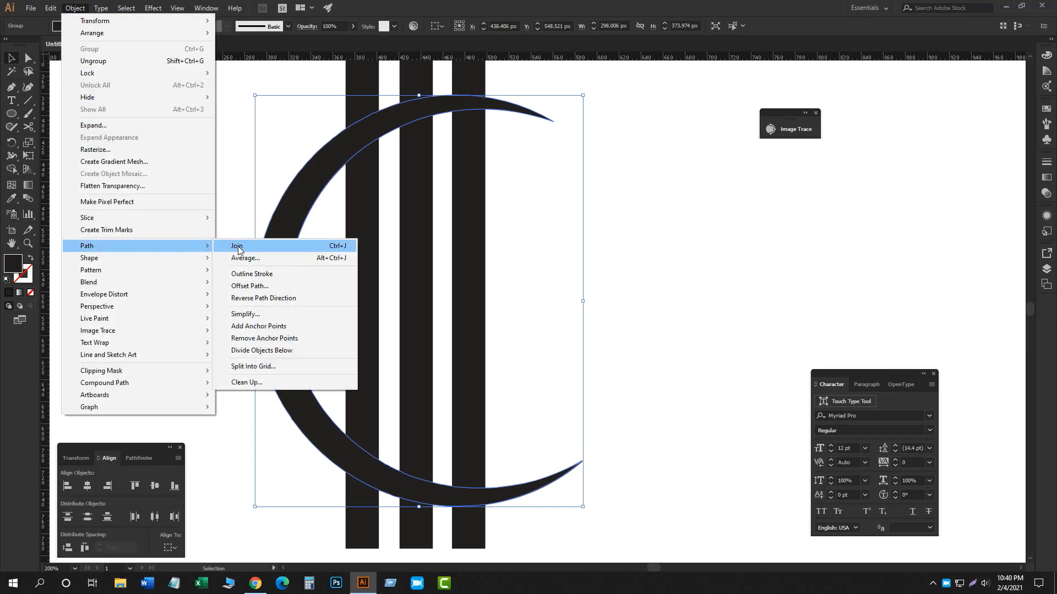
left_click(250, 287)
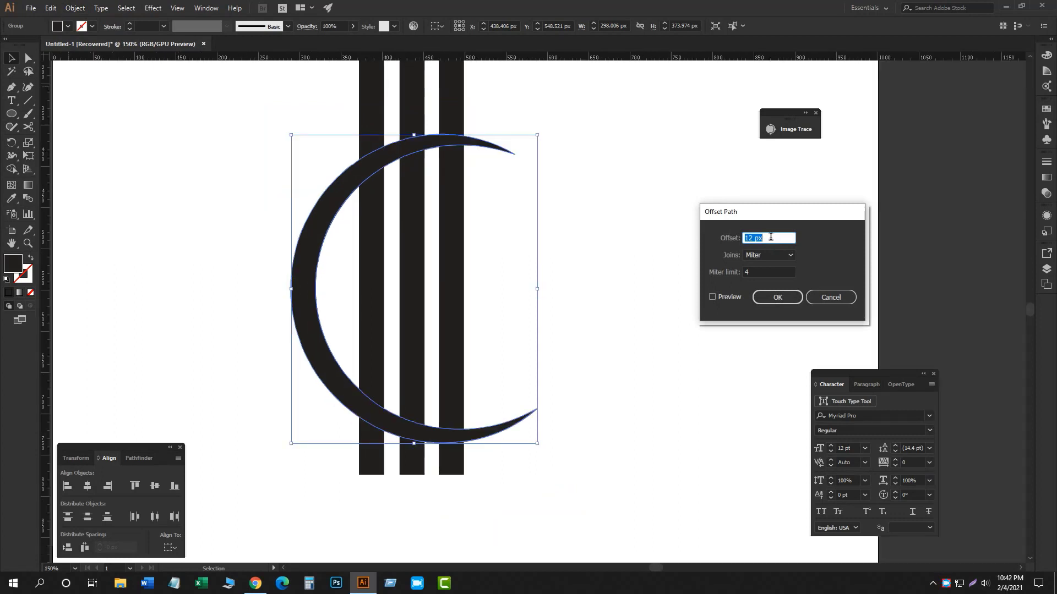
left_click(721, 299)
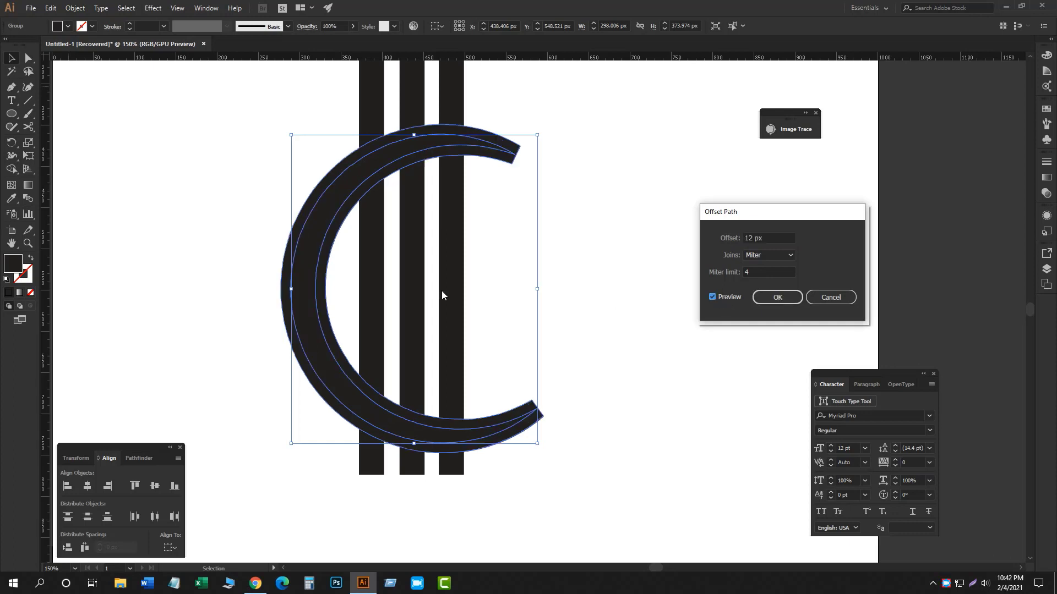
left_click(777, 297)
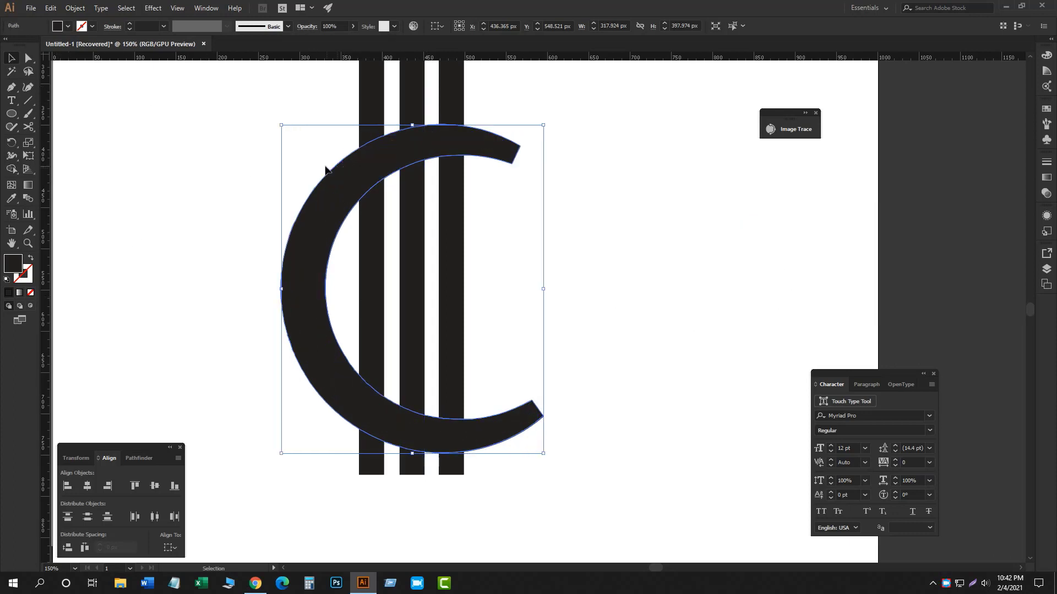
Select the crescent, its offset and the bars, and remove the inner offset band along the upper arc and tip with Shape Builder
left_click_drag(310, 136, 533, 322)
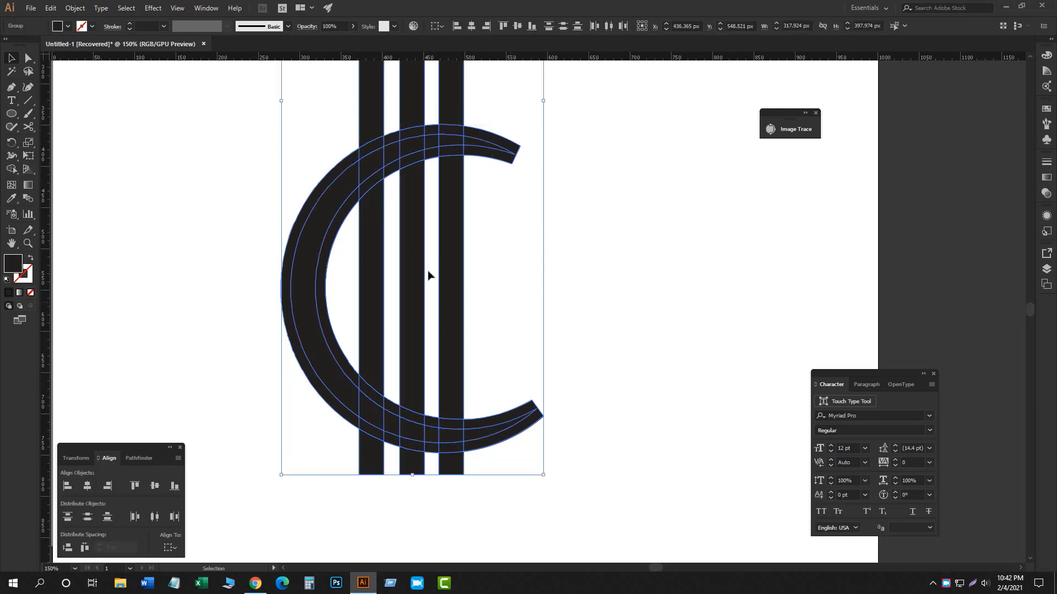
left_click(16, 171)
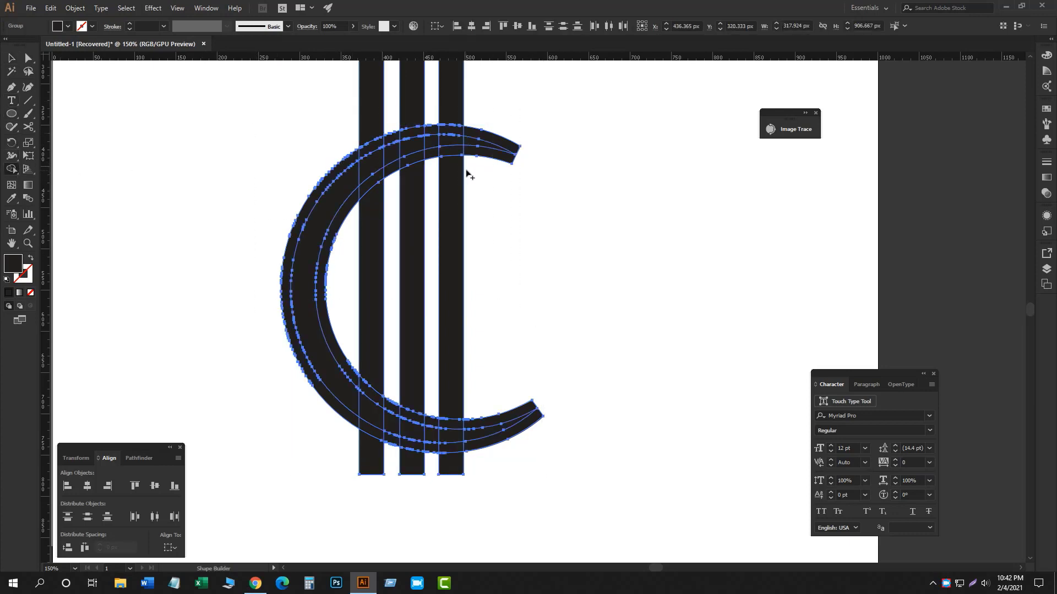
left_click(507, 161, "alt")
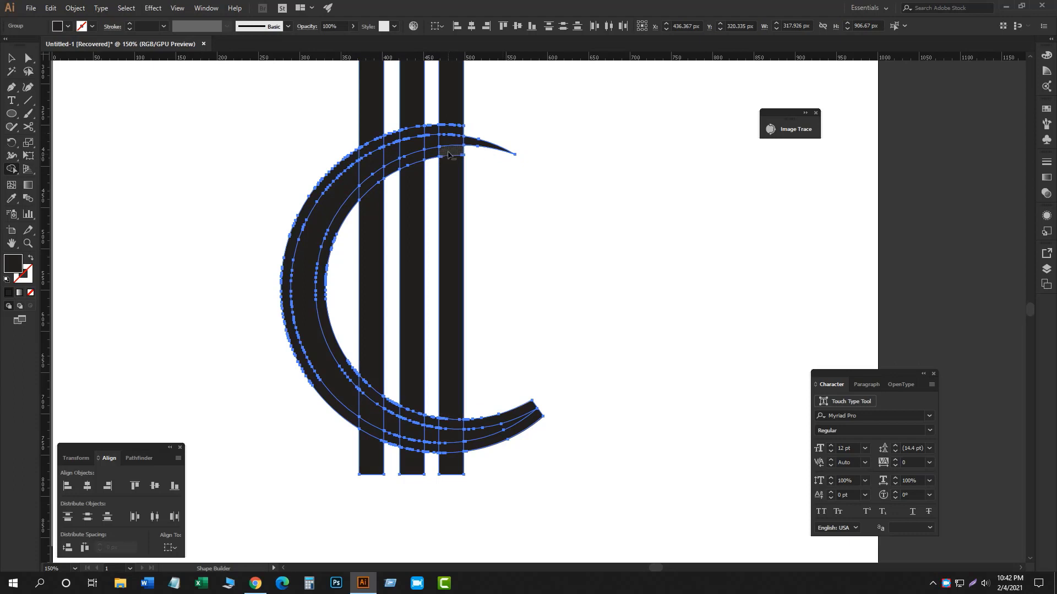
left_click(432, 151, "alt")
left_click_drag(418, 156, 390, 166)
left_click(368, 188, "alt")
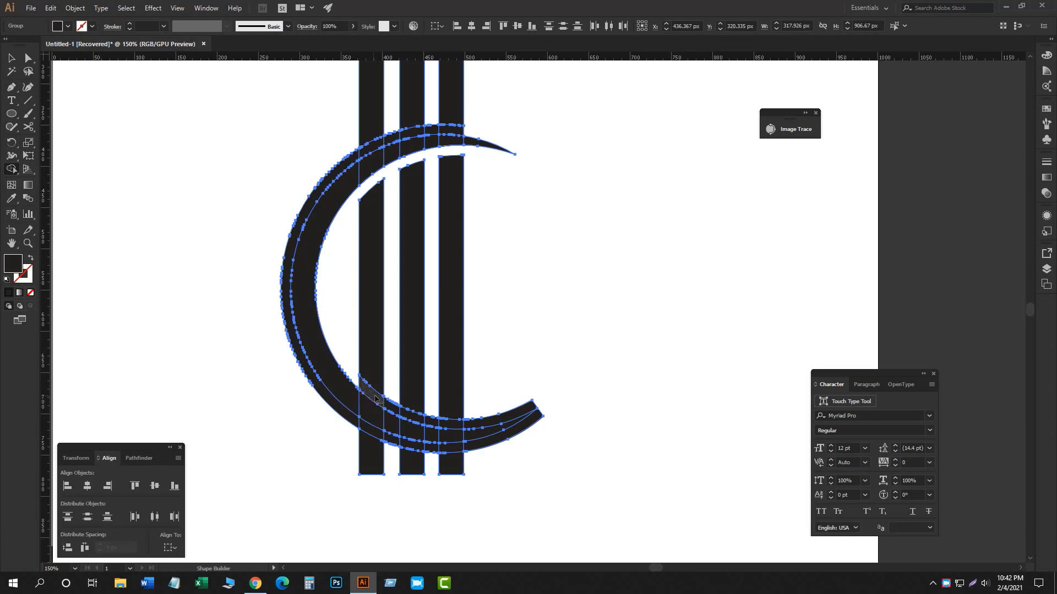
Remove the inner offset band along the lower arc, including the pieces over the three bars and around the lower tip
left_click(389, 406, "alt")
left_click(414, 417, "alt")
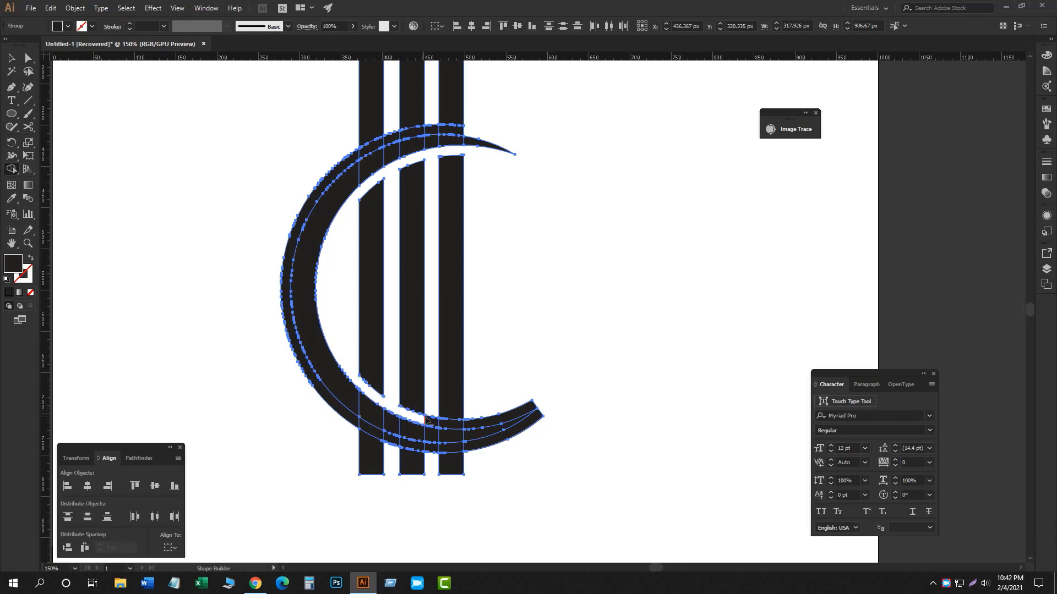
left_click(431, 419, "alt")
left_click(452, 421, "alt")
left_click(490, 419, "alt")
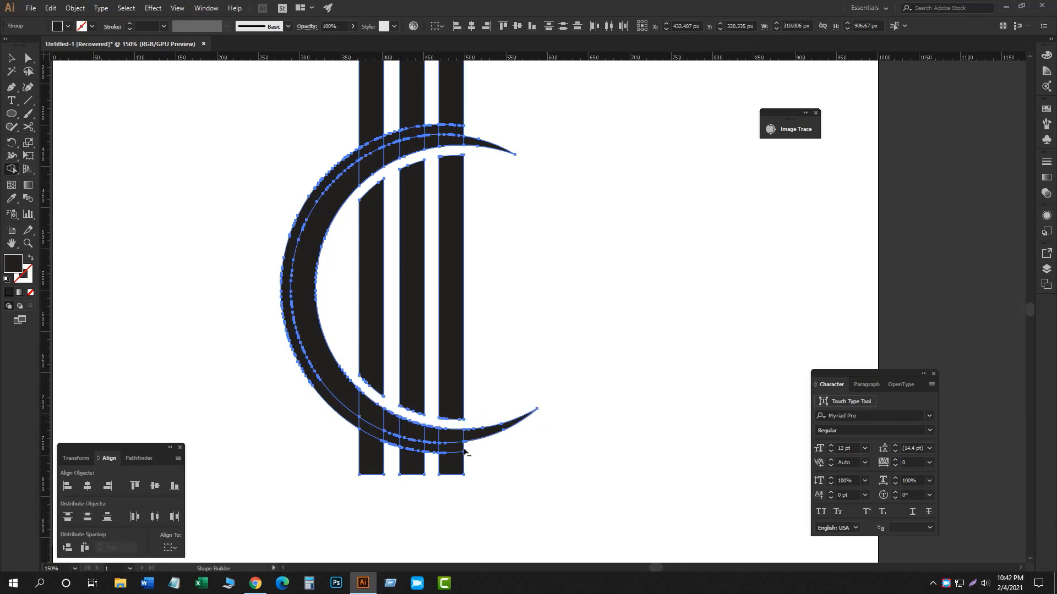
Remove the bar ends protruding above and below the crescent and the offset band along its lower and outer edge
left_click_drag(343, 444, 462, 472)
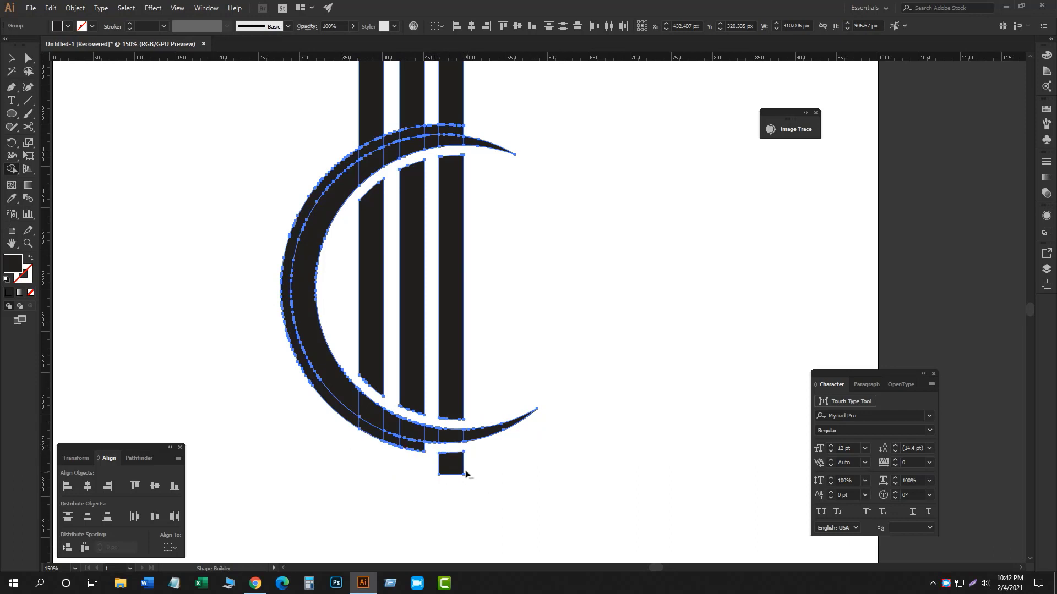
left_click(447, 463, "alt")
mouse_move(420, 443)
left_mouse_down()
mouse_move(363, 436)
mouse_move(289, 259)
left_mouse_up()
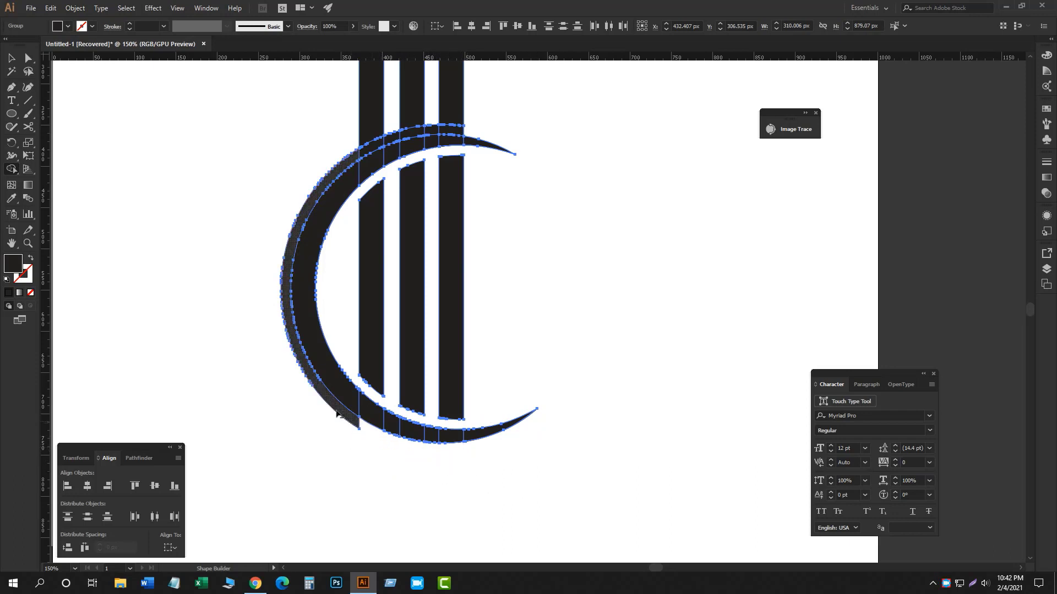
left_click_drag(370, 99, 490, 84)
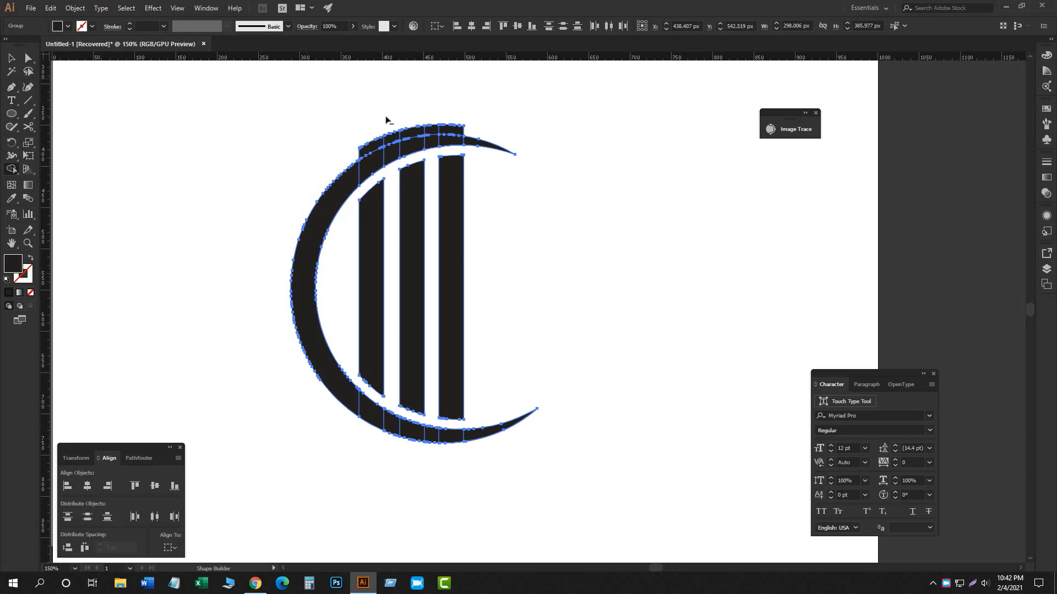
Clear the remaining upper offset band and merge the crescent's segments into one continuous shape with Shape Builder
mouse_move(376, 142)
left_mouse_down()
mouse_move(459, 127)
mouse_move(459, 141)
mouse_move(405, 149)
mouse_move(357, 175)
left_mouse_up()
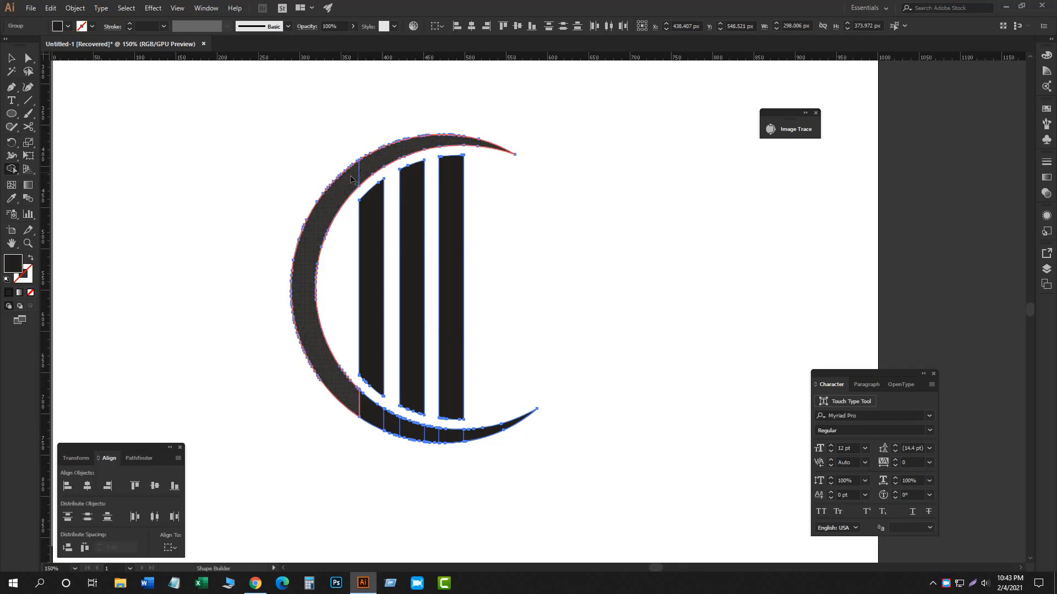
left_click_drag(399, 428, 468, 443)
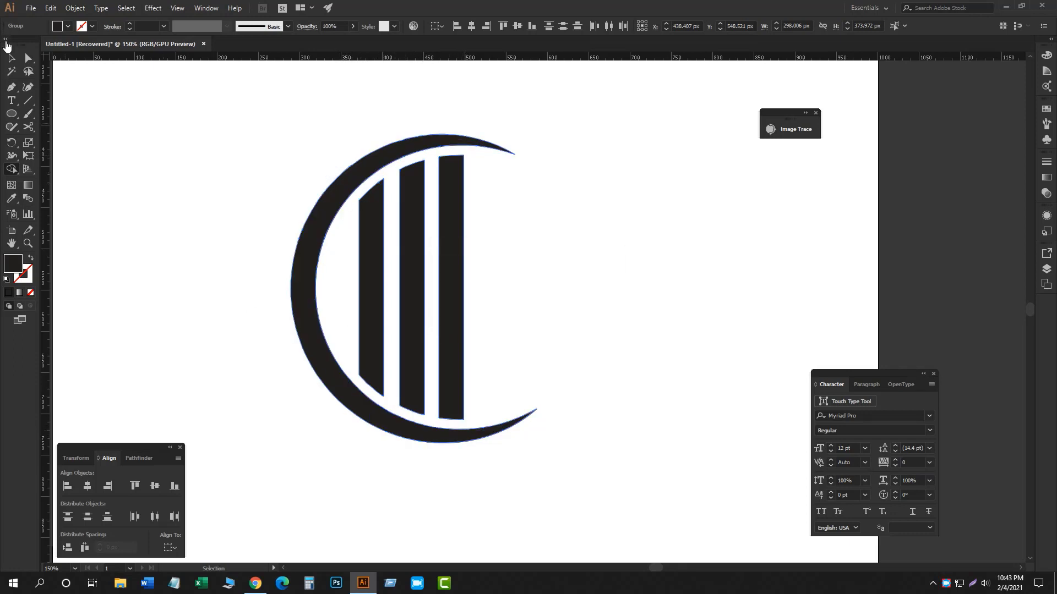
left_click(11, 58)
left_click(169, 126)
left_click_drag(169, 126, 531, 341)
left_click(594, 319)
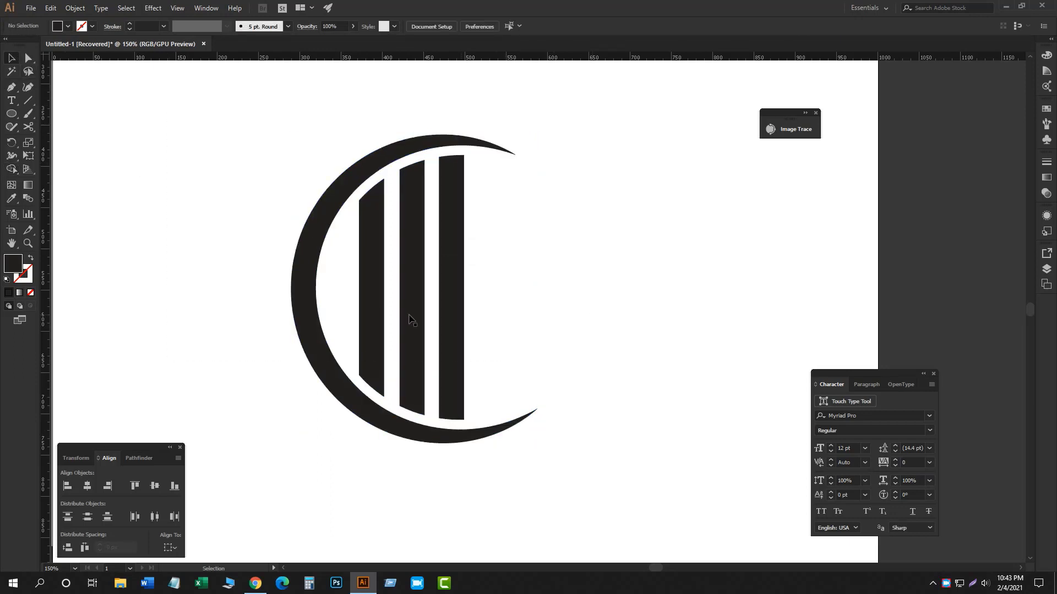
Draw a diagonal line about 187 px wide and 217 px high from the crescent's inner edge up past the rightmost bar's top
left_click(27, 102)
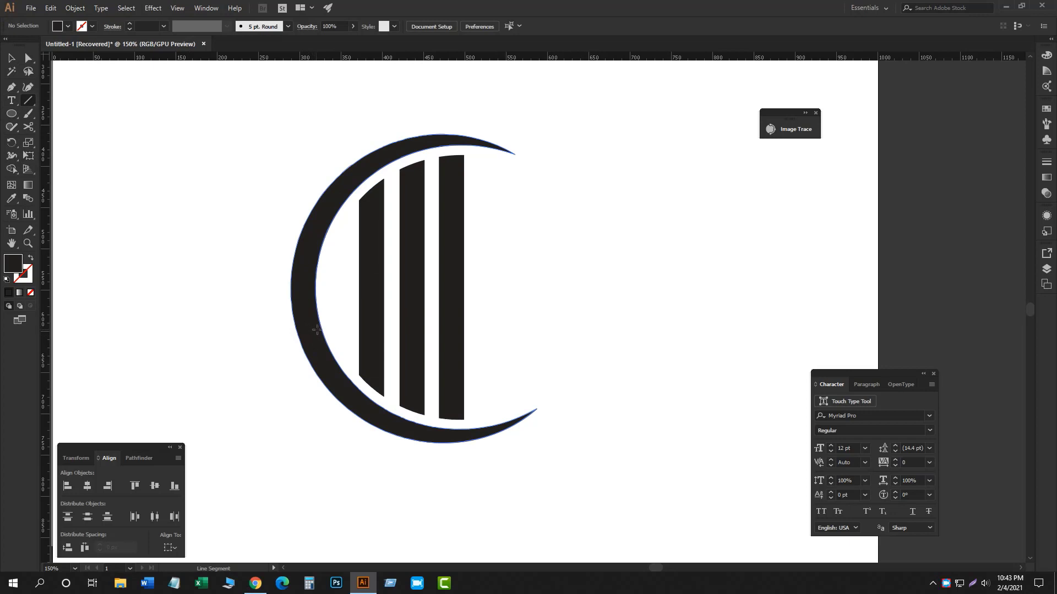
left_click(335, 318)
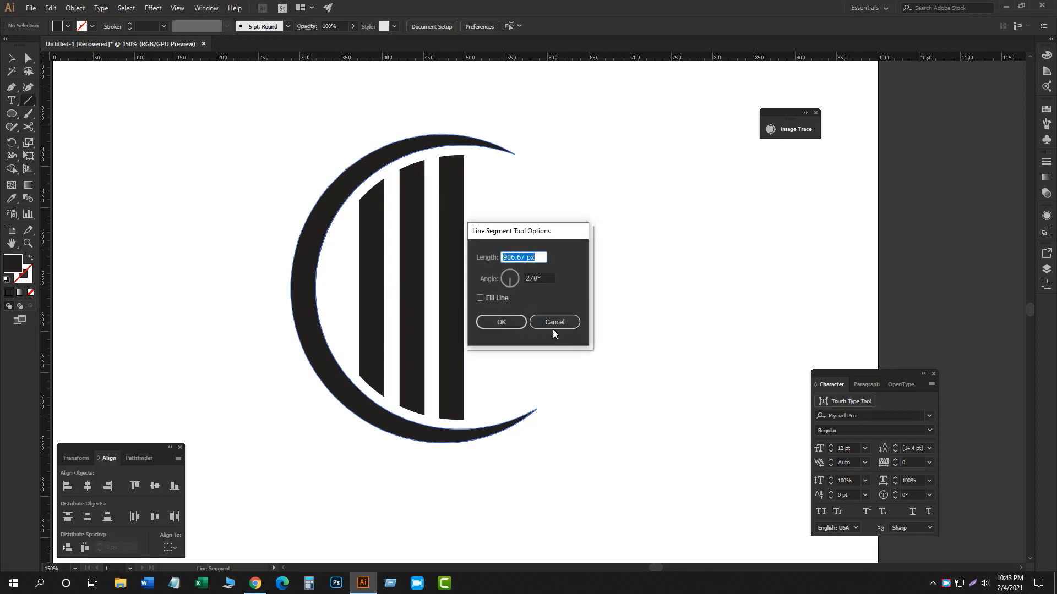
left_click(553, 327)
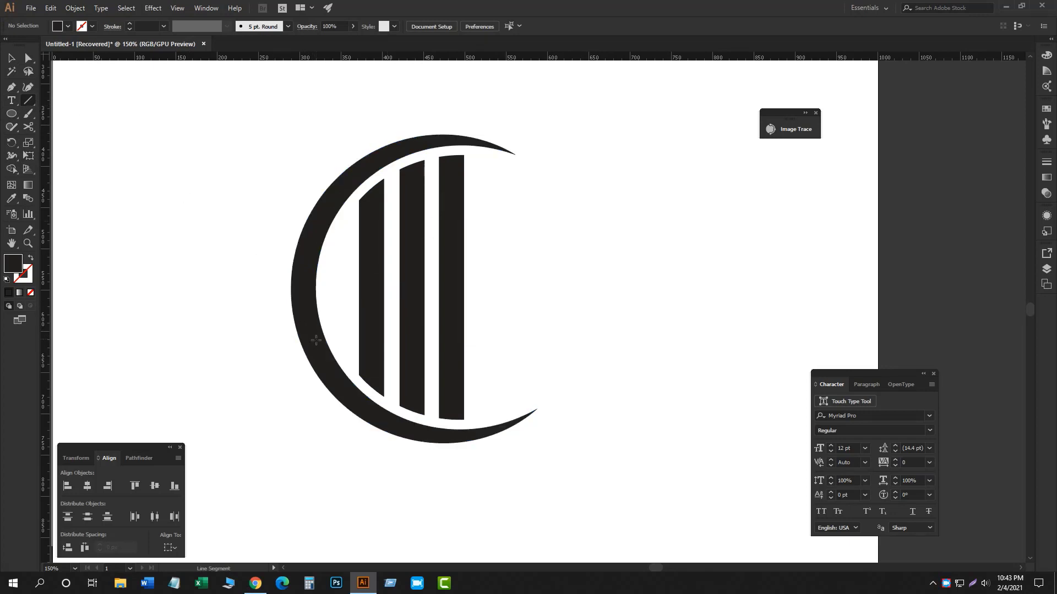
left_click_drag(317, 334, 472, 155)
left_click(12, 58)
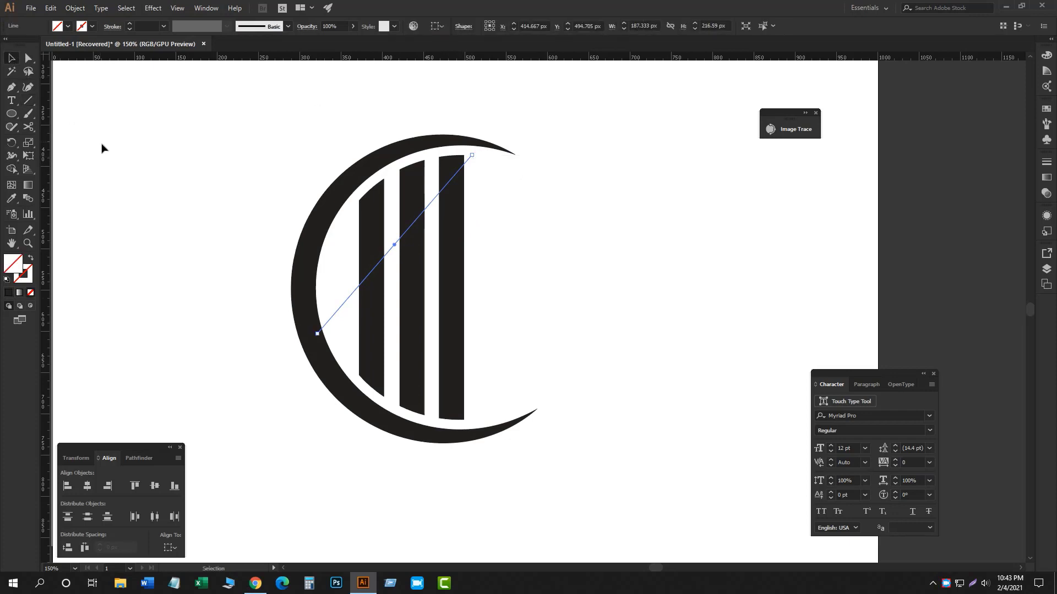
Divide the crescent and bars along the diagonal line with Pathfinder Divide and ungroup the resulting pieces
left_click_drag(187, 106, 502, 353)
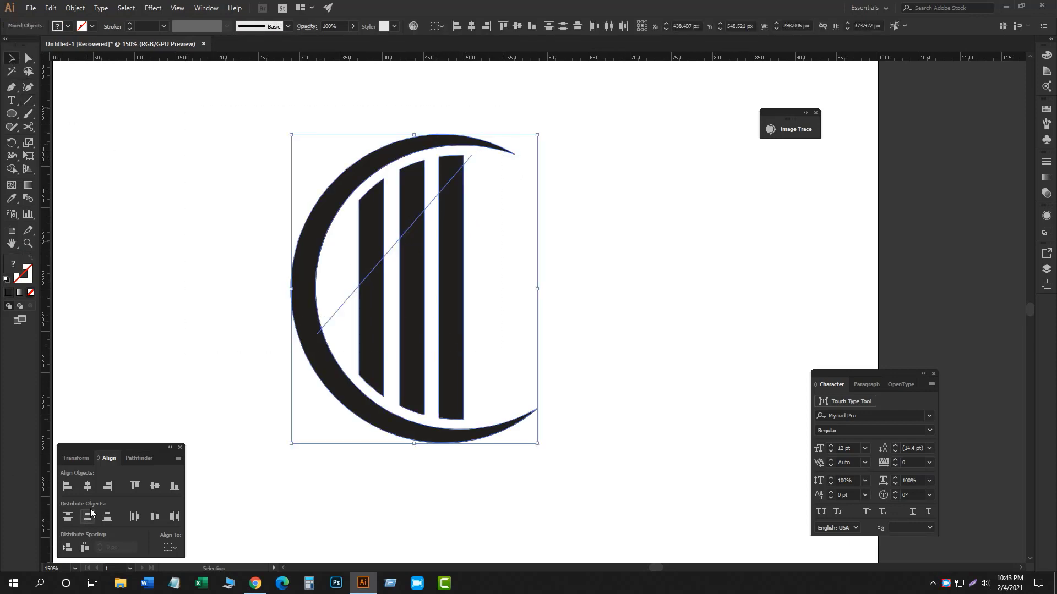
left_click(136, 459)
left_click(70, 509)
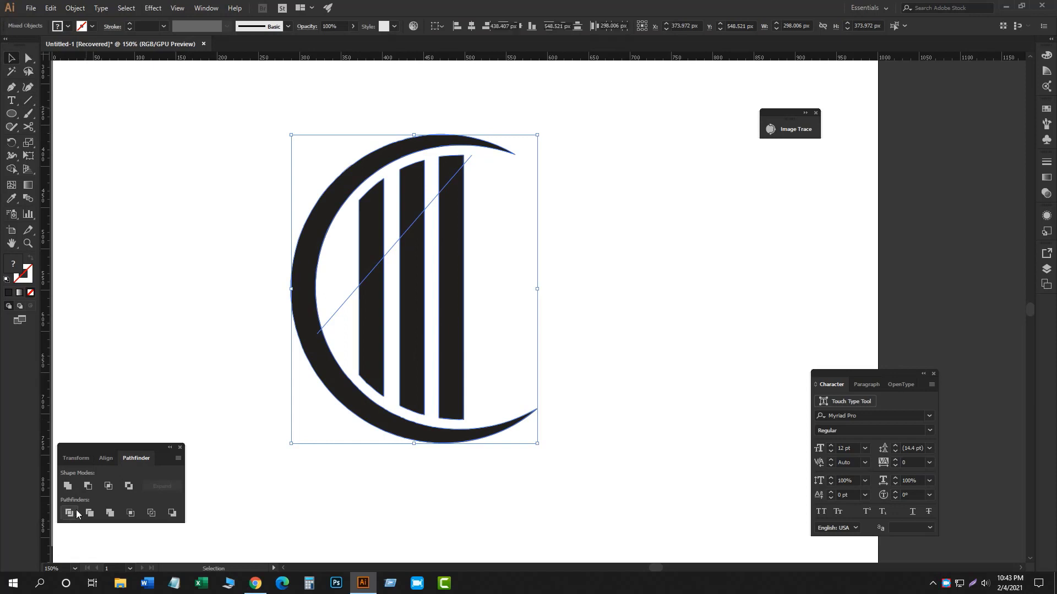
right_click(367, 283)
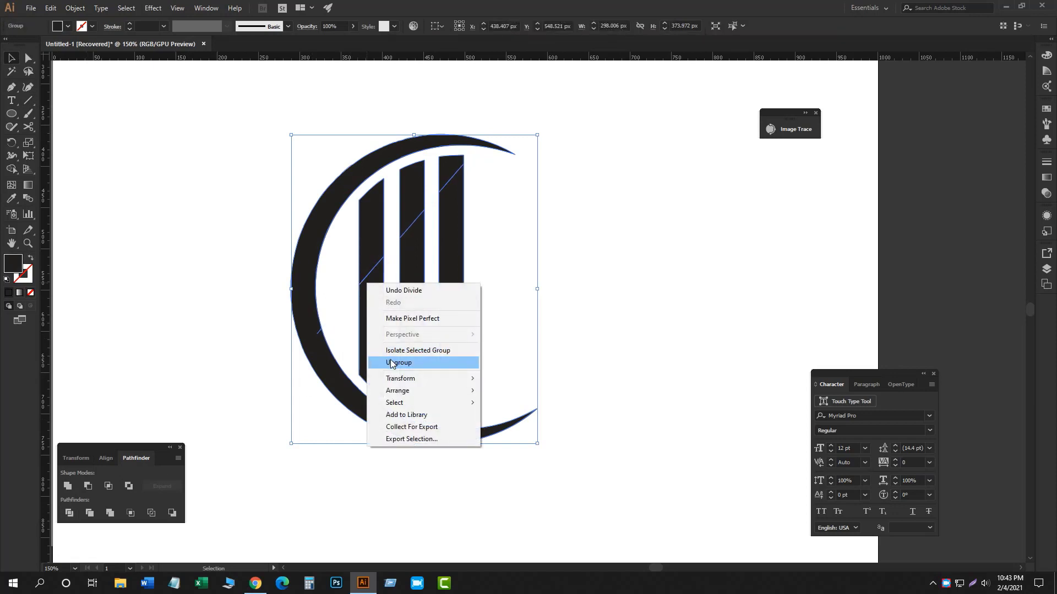
left_click(398, 362)
left_click(587, 318)
Delete the parts of the three bars above the diagonal cut, leaving slanted bars of rising height
left_click(381, 227)
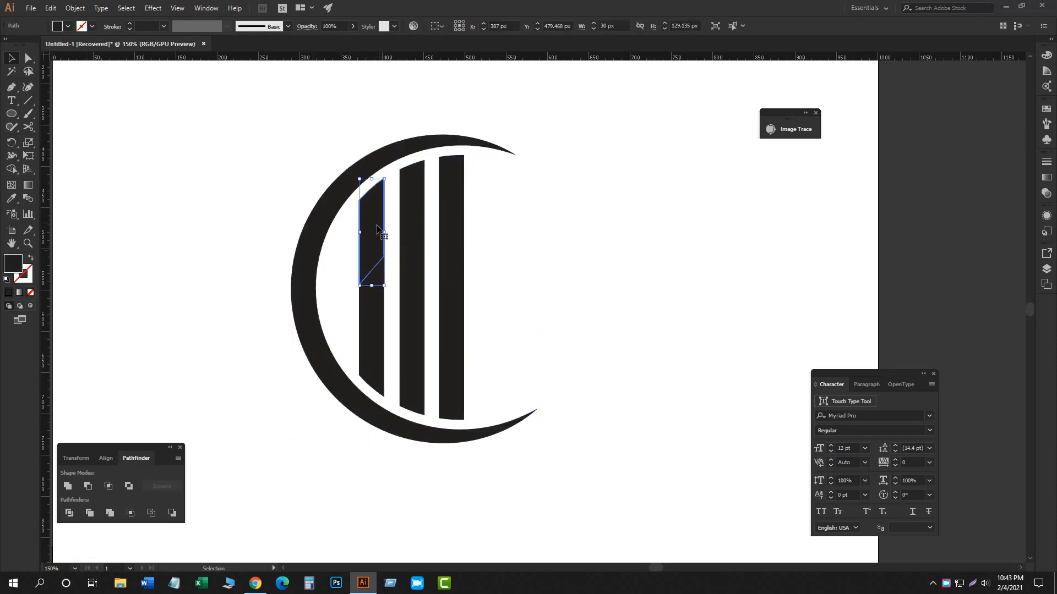
key("Delete")
left_click(408, 212)
key("Delete")
left_click(450, 171)
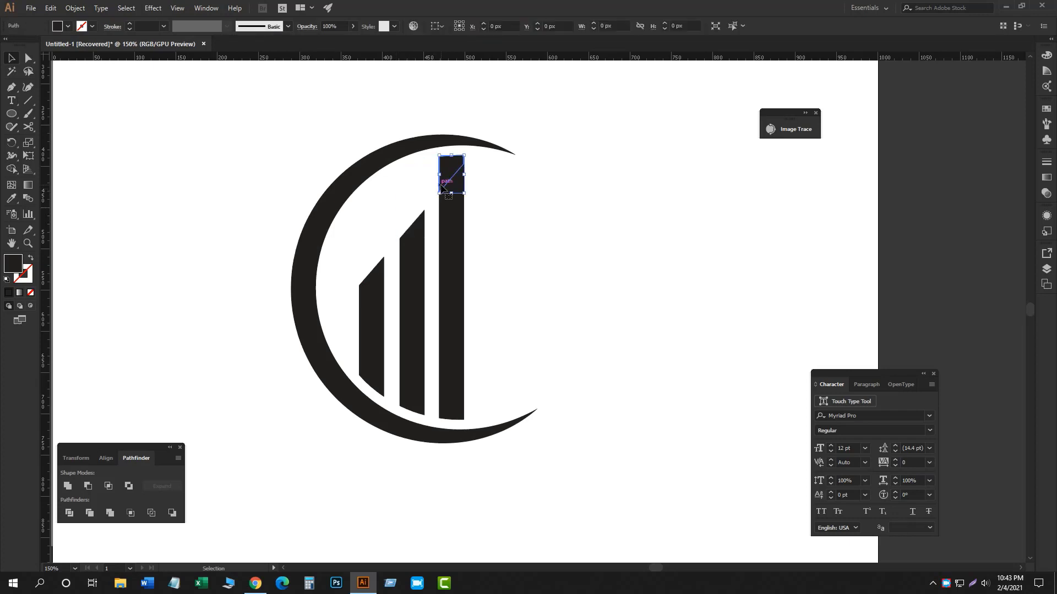
key("Delete")
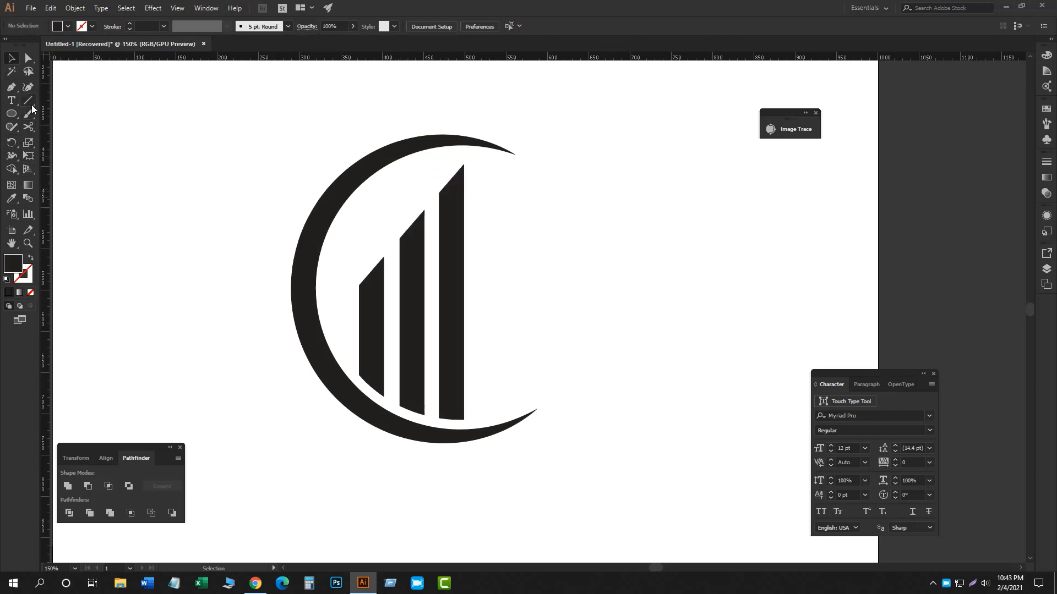
left_click(11, 91)
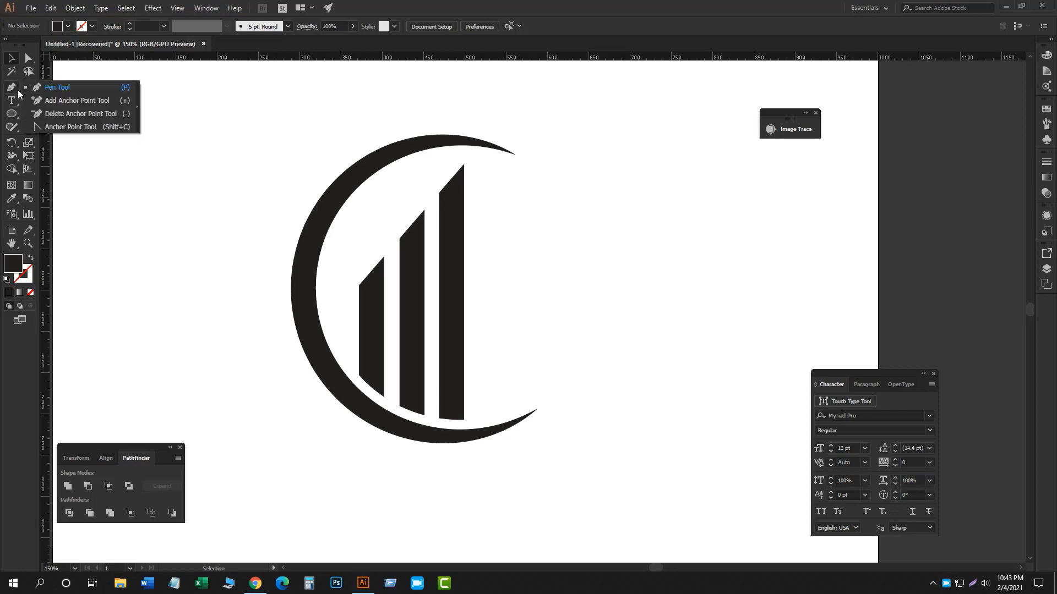
left_click(53, 88)
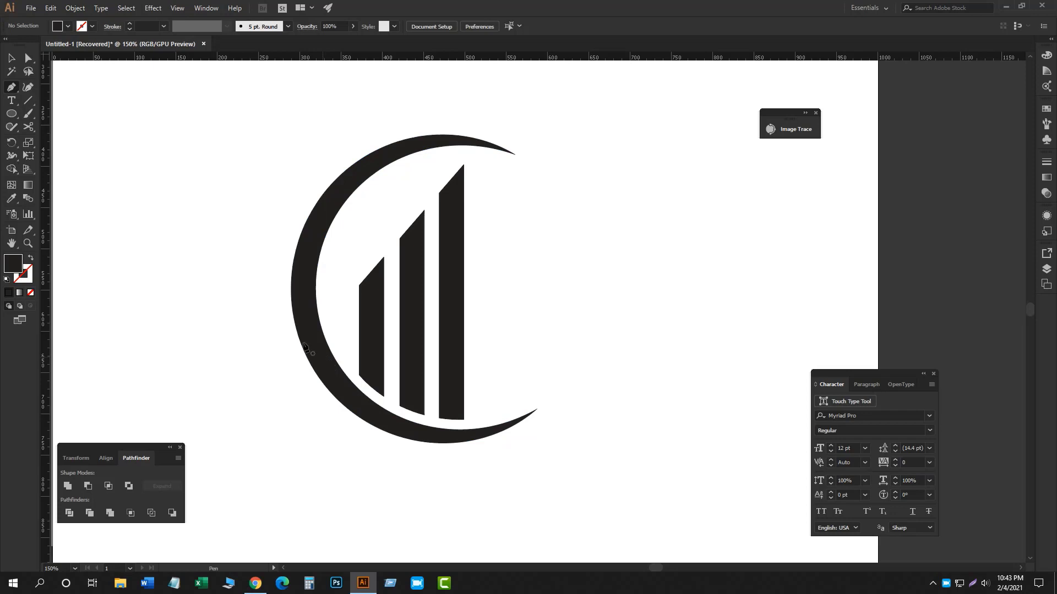
key("v")
left_click_drag(210, 217, 322, 300)
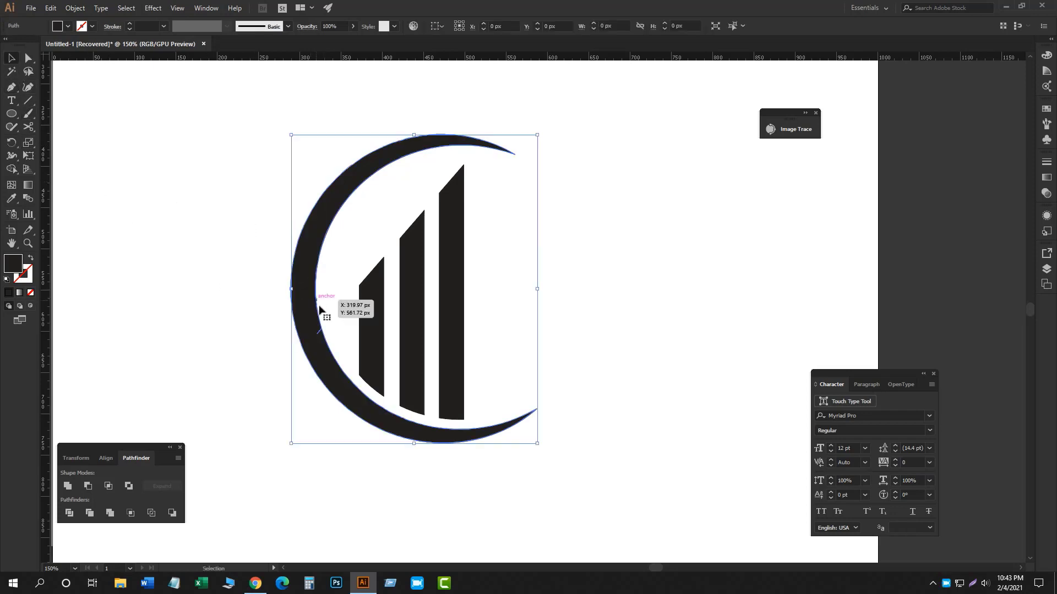
left_click(178, 354)
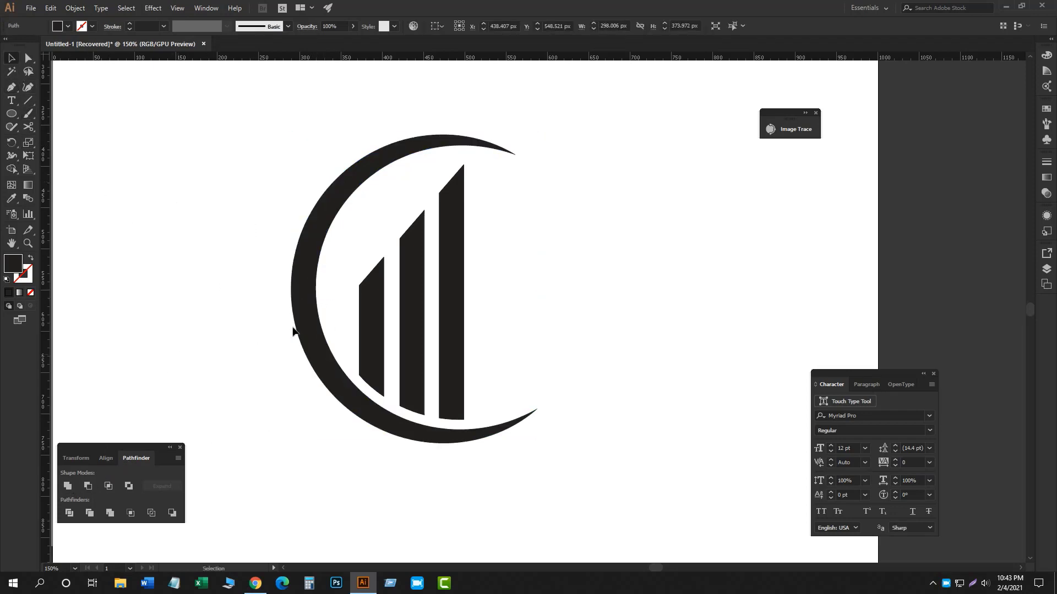
left_click(299, 334)
left_click(12, 89)
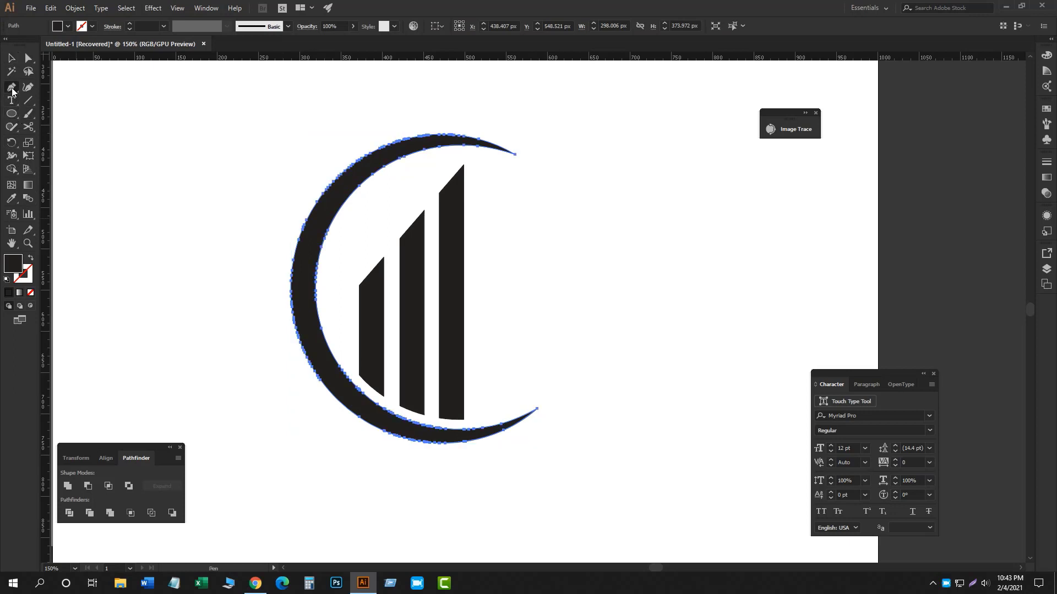
key("ctrl")
left_click(14, 57)
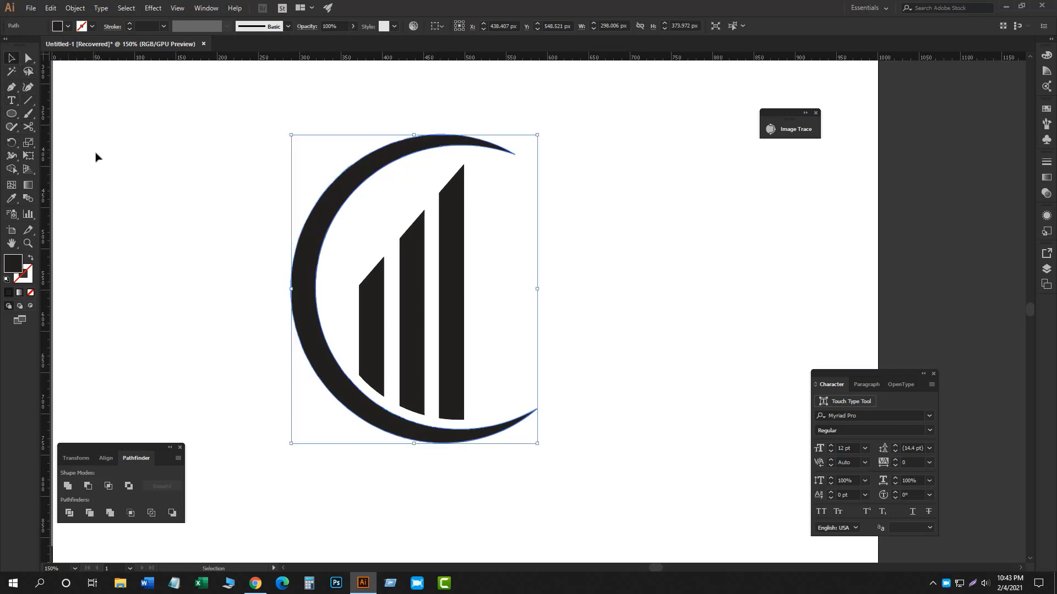
left_click(94, 158)
Draw a stroked, unfilled Pen curve about 220 px wide and 118 px high, rising from the crescent across the three bars
key("p")
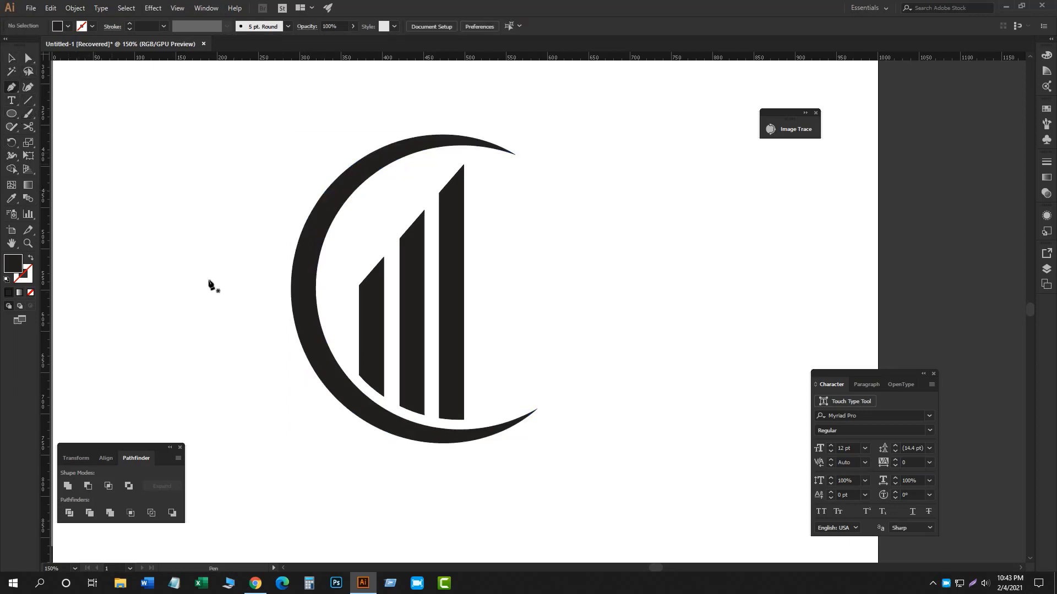
left_click(323, 354)
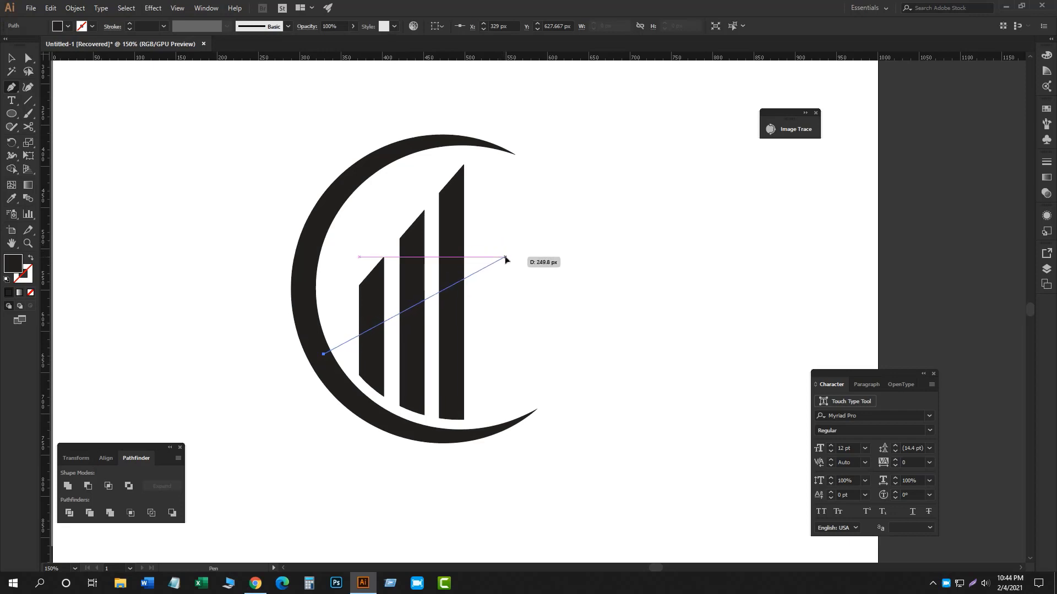
left_click_drag(505, 257, 570, 165)
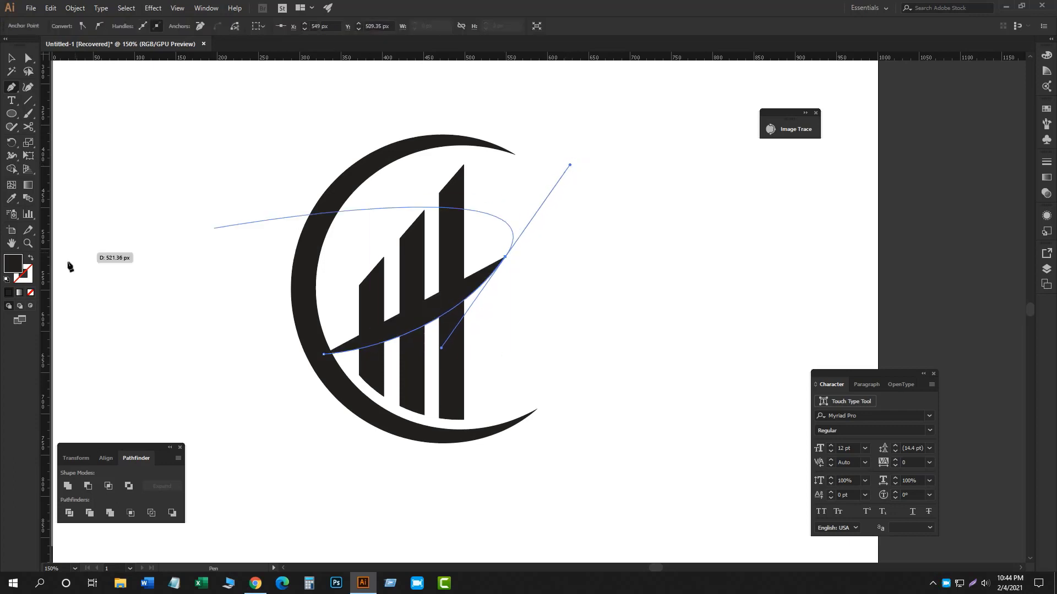
left_click(31, 260)
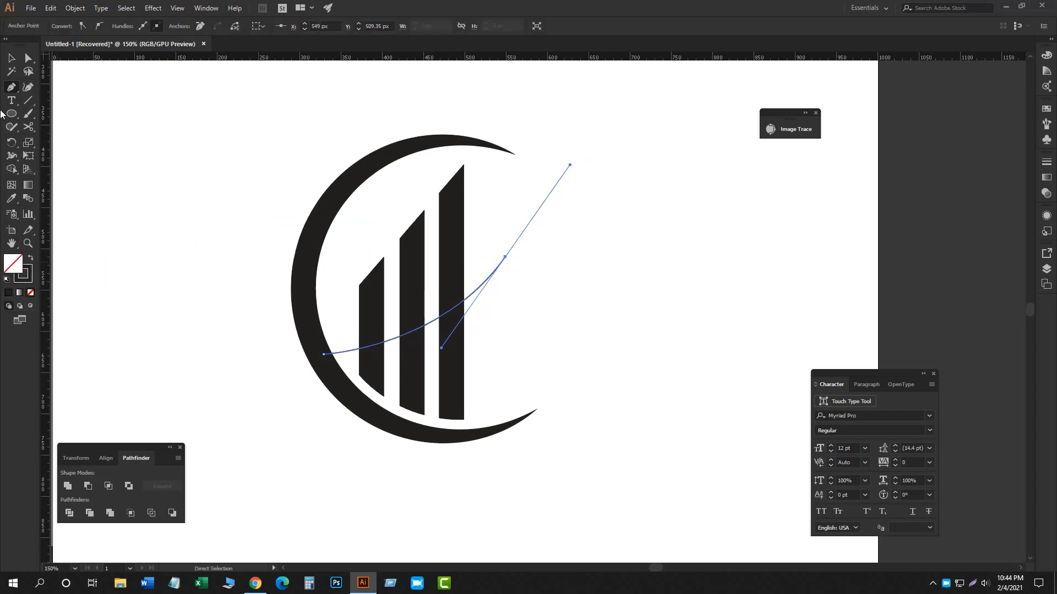
left_click(11, 58)
left_click(605, 276)
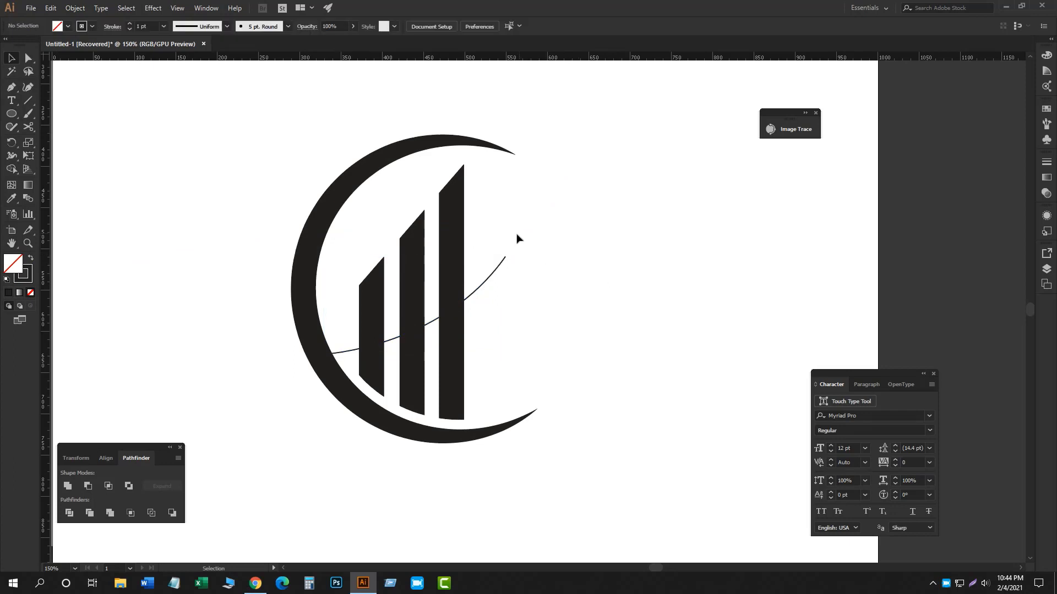
Set the stroke weight of the curve crossing the bars to 20 pt
left_click(499, 270)
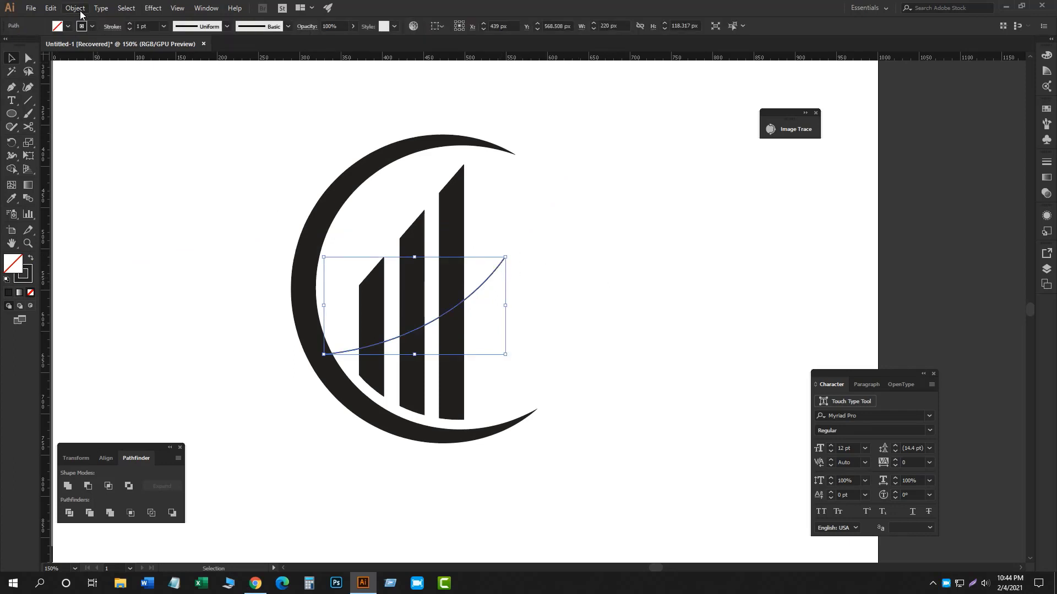
left_click(164, 27)
left_click(179, 243)
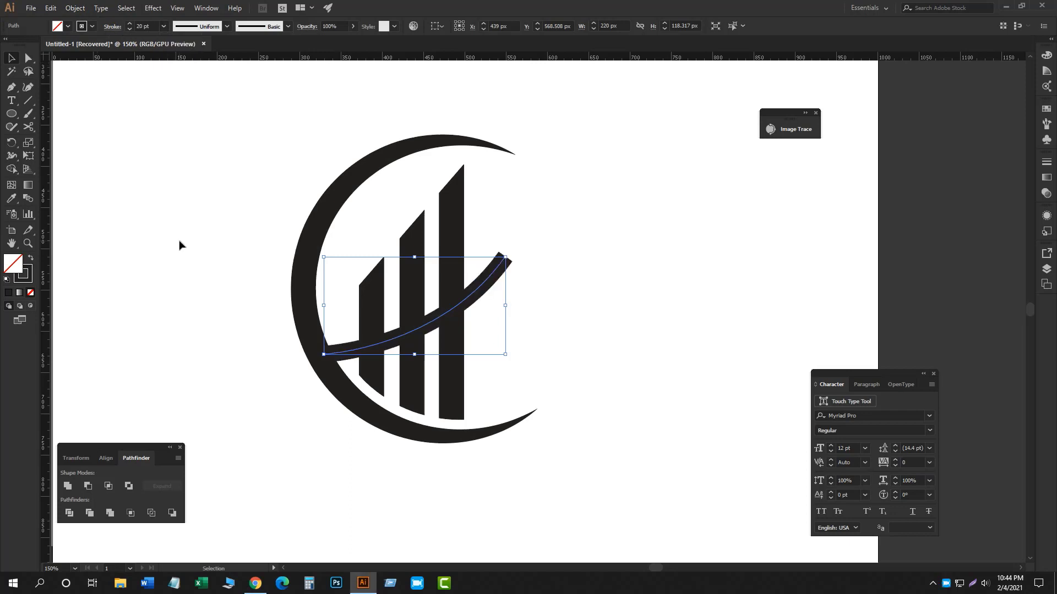
Raise the stroke weight of the curve crossing the bars to 30 pt
left_click(129, 23)
left_click(129, 24)
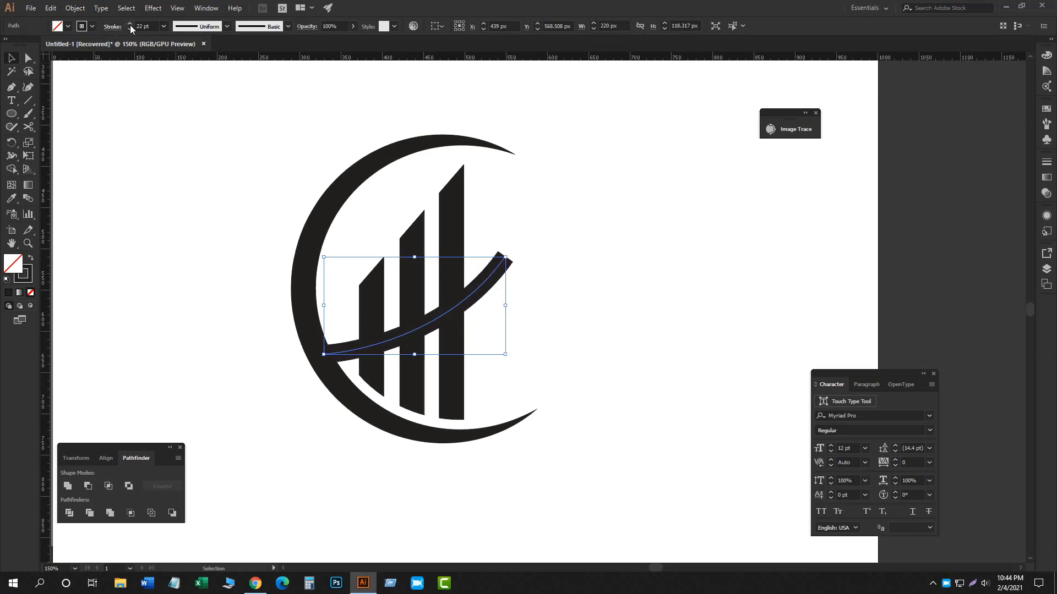
left_click(130, 23)
left_click(130, 24)
left_click(130, 24)
left_click(130, 24)
left_click(130, 24)
left_click(130, 23)
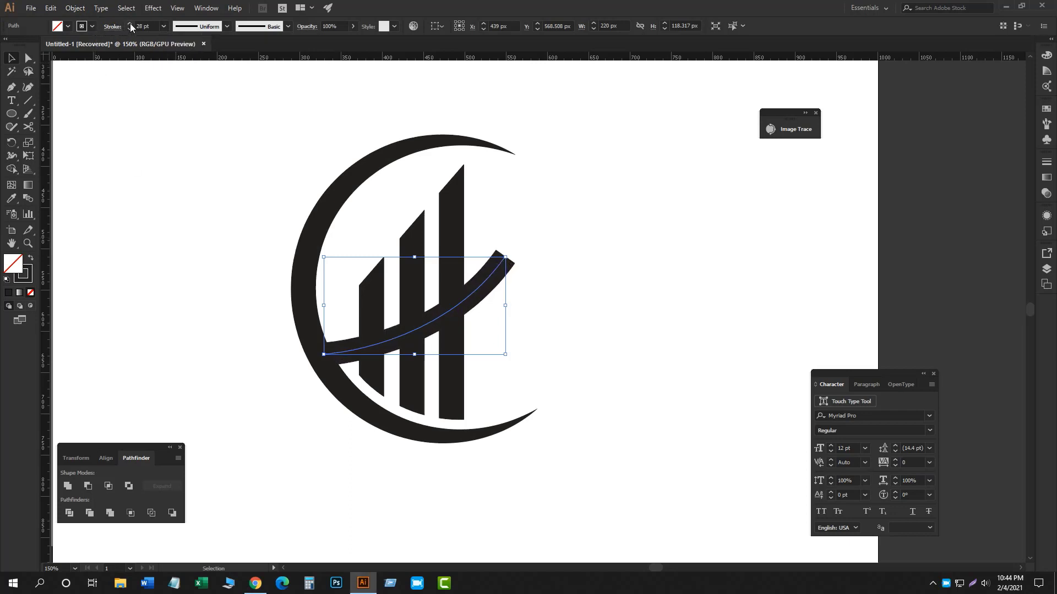
left_click(129, 24)
left_click(130, 24)
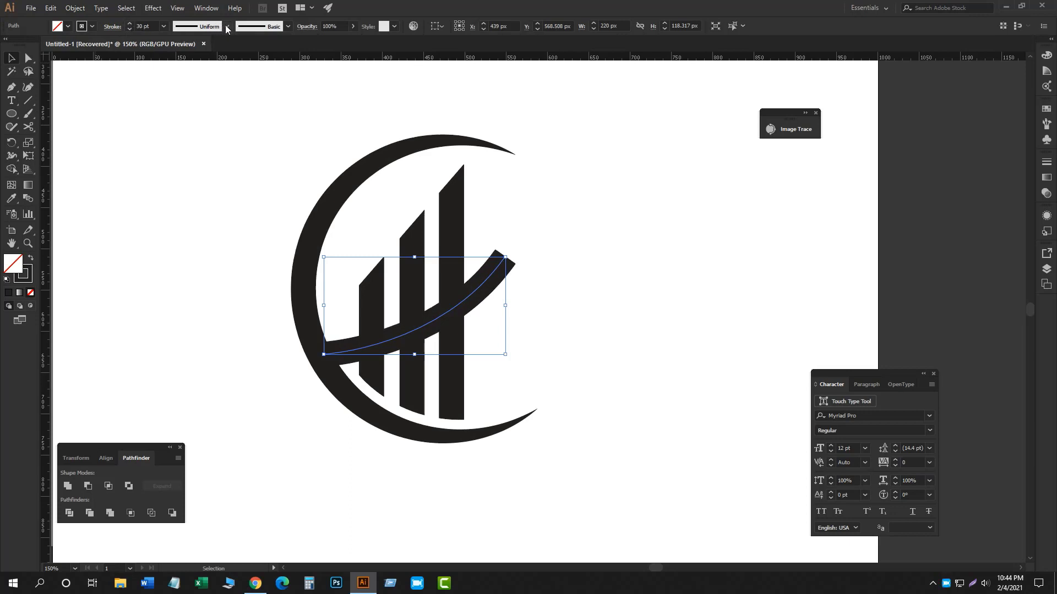
Add the Arrow 1 arrowhead to the upper end of the curve and set its stroke weight to 5 pt
left_click(112, 27)
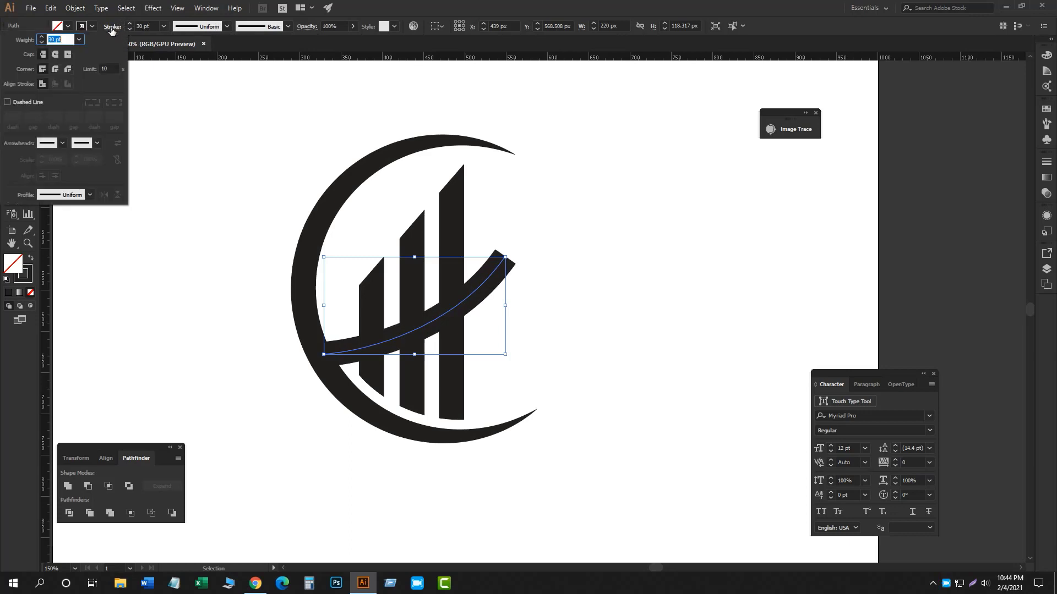
left_click(97, 143)
left_click(49, 184)
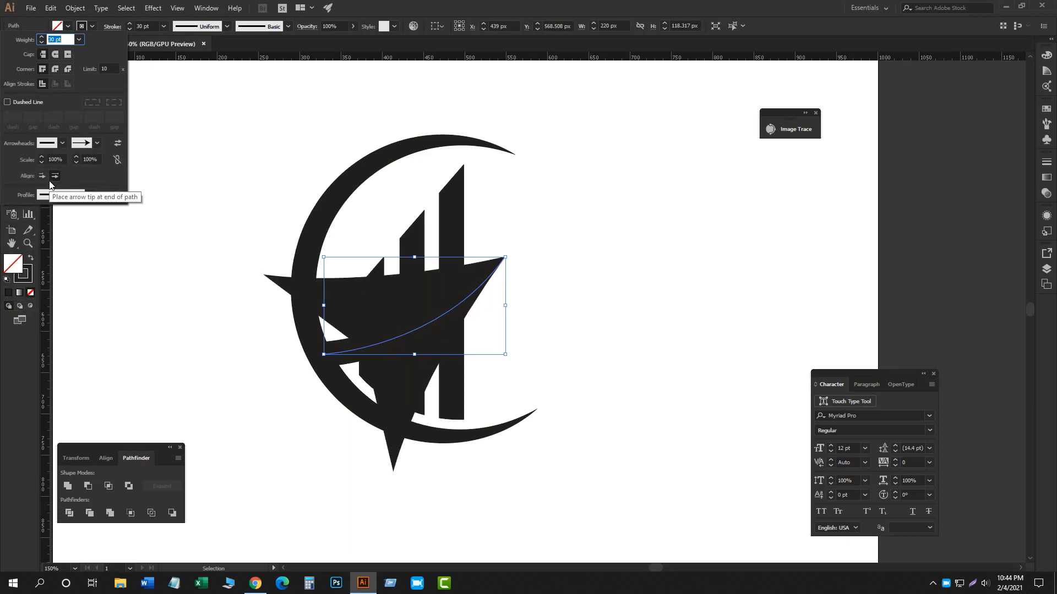
left_click(41, 43)
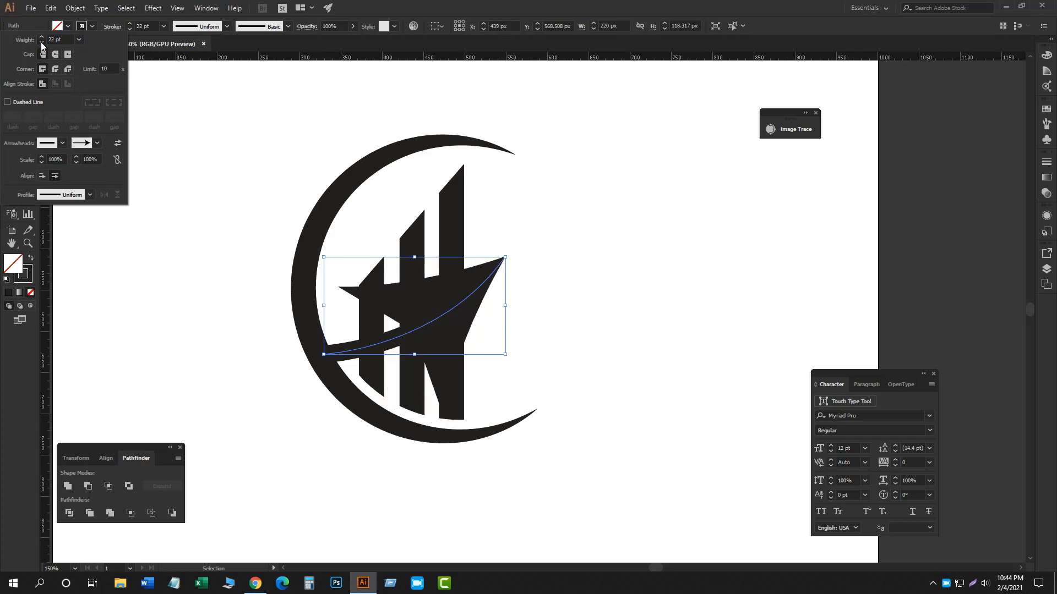
left_click(40, 42)
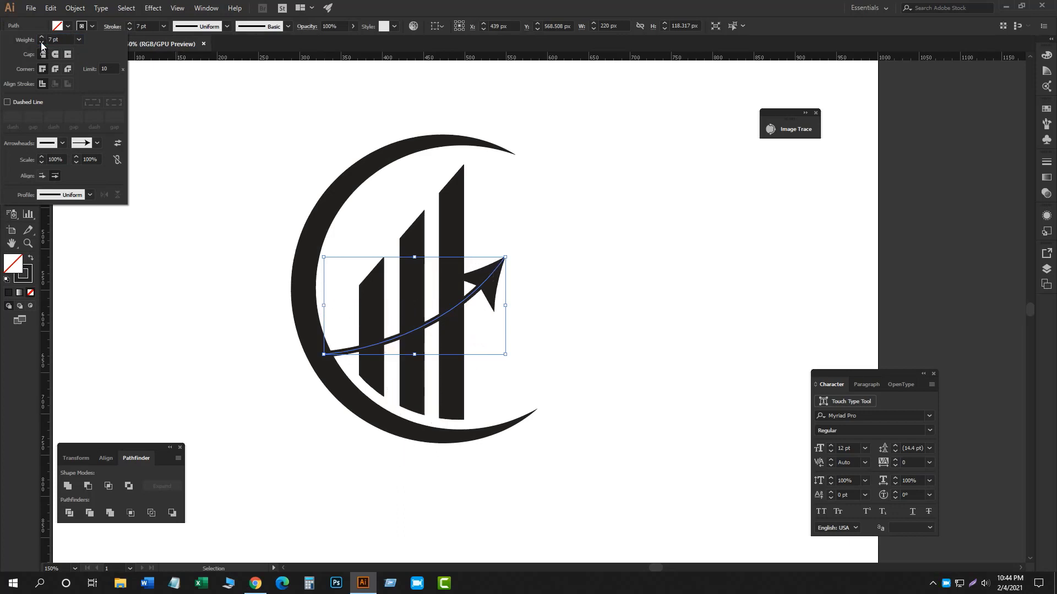
left_click(41, 42)
left_click(41, 42)
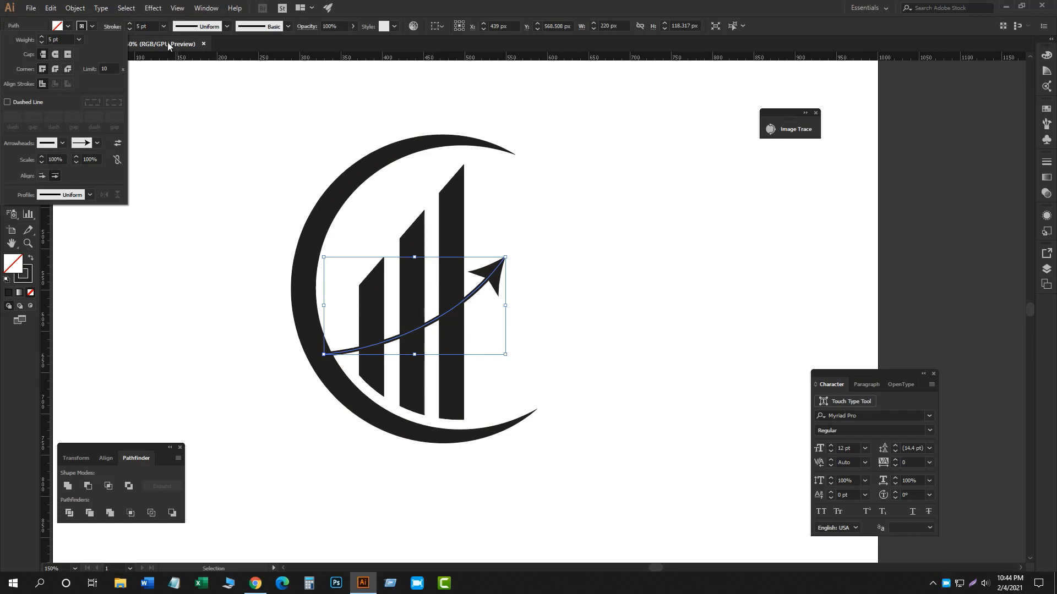
Split the curve with the Scissors tool where the shaft meets the base of the arrowhead
left_click(547, 240)
scroll(543, 319, "up", 2)
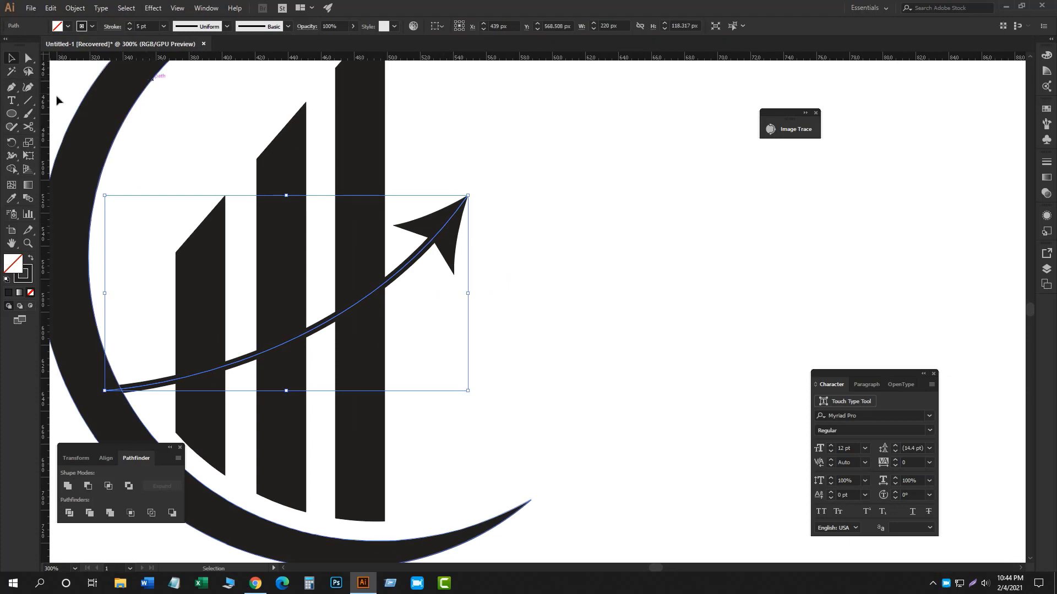
left_click(28, 127)
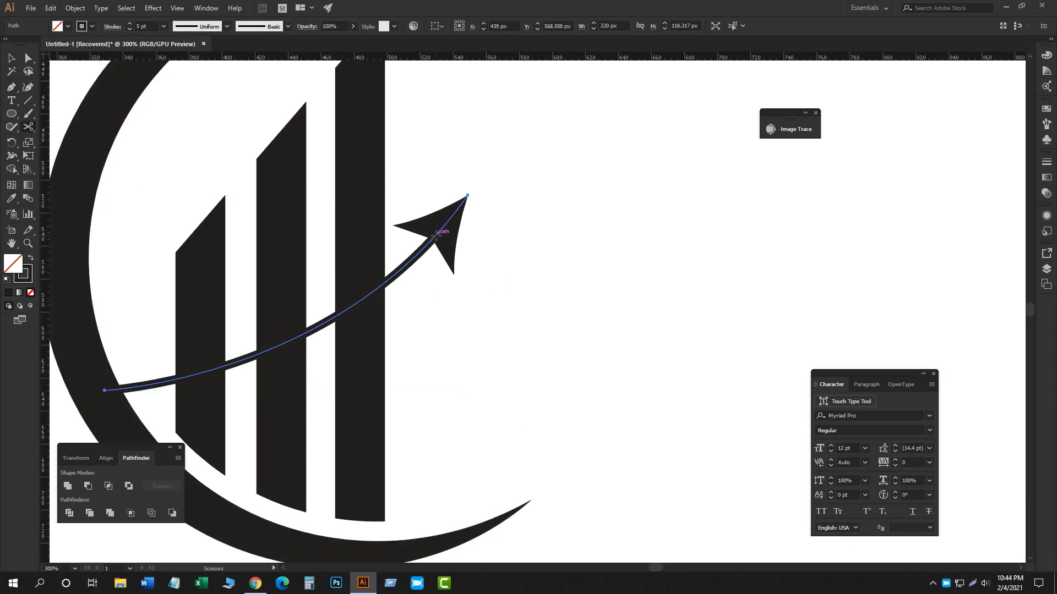
left_click(434, 235)
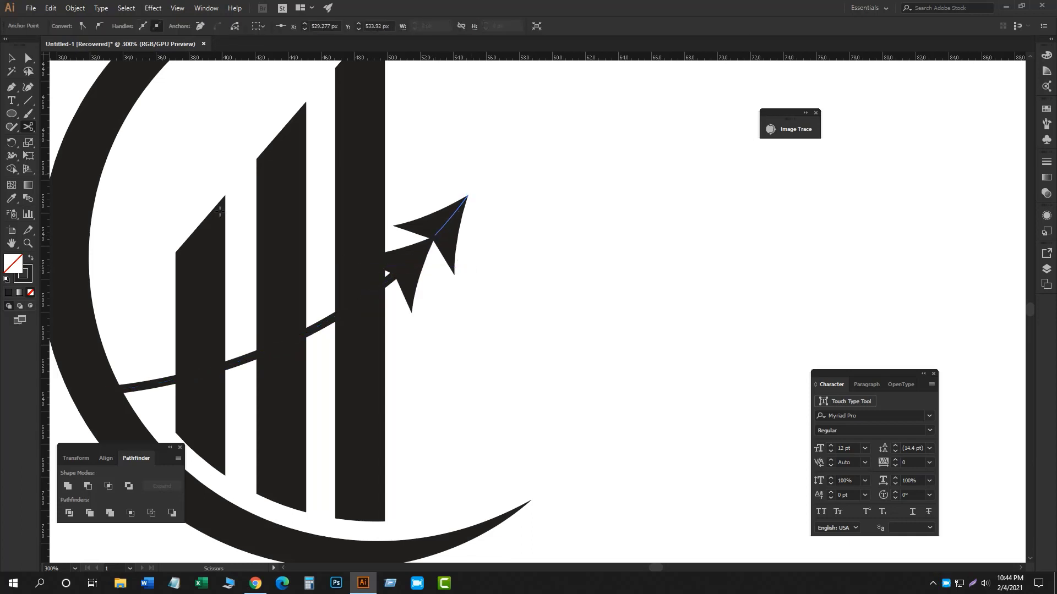
left_click(11, 57)
left_click(451, 355)
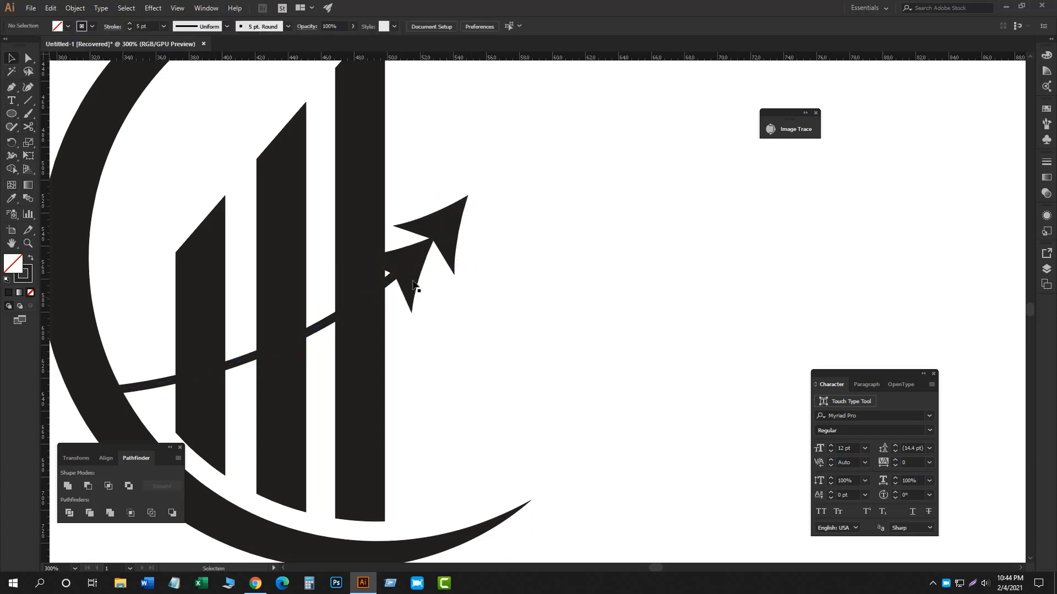
Set the end arrowhead of the long lower curve segment to None
left_click(405, 269)
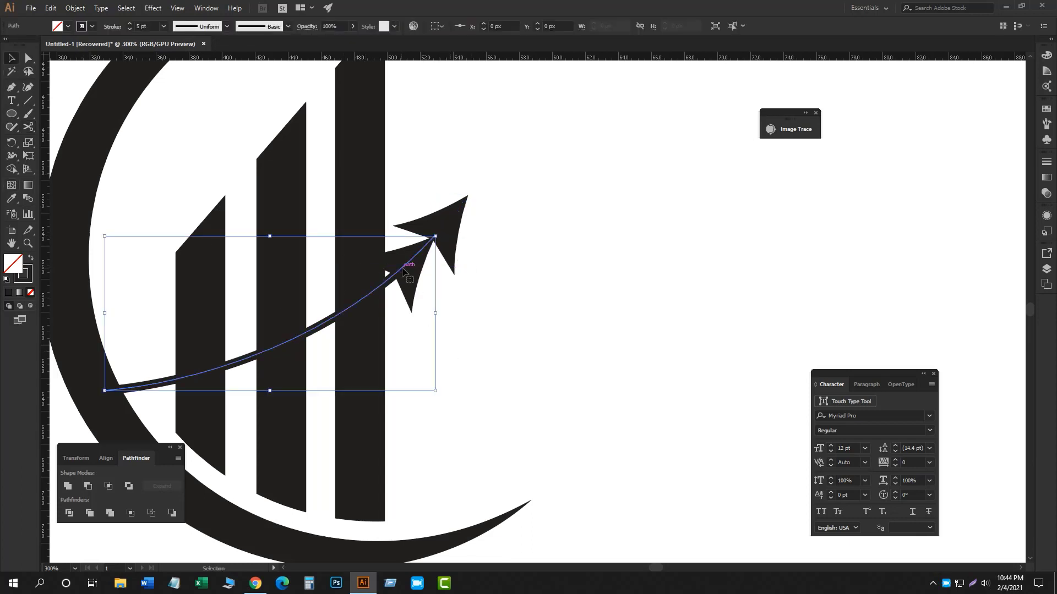
left_click(113, 26)
left_click(97, 143)
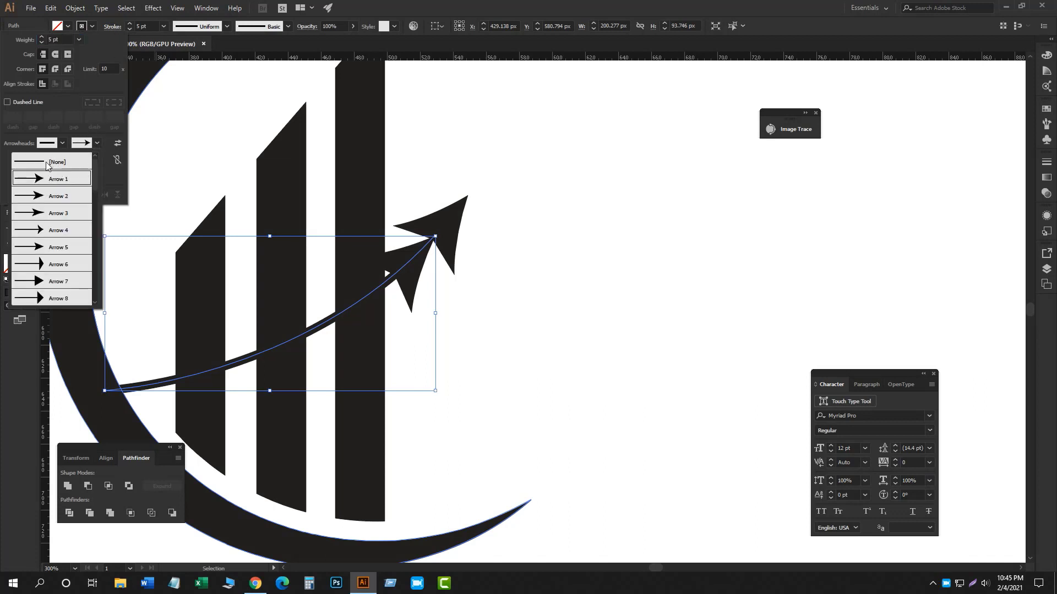
left_click(47, 165)
left_click(470, 296)
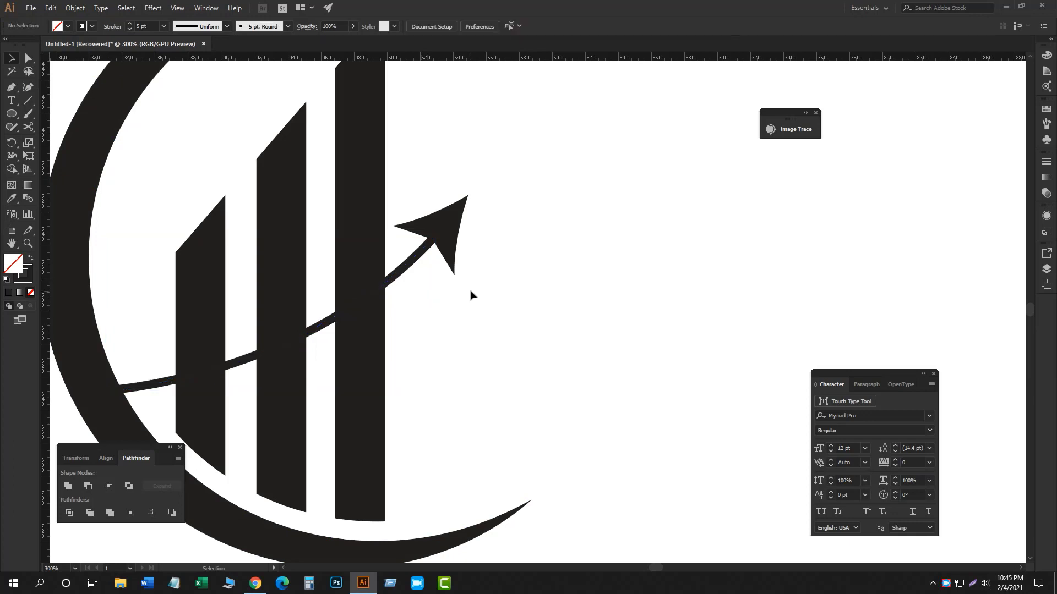
Thicken the long curve segment to a 26 pt stroke weight to form the arrow's shaft
left_click(412, 266)
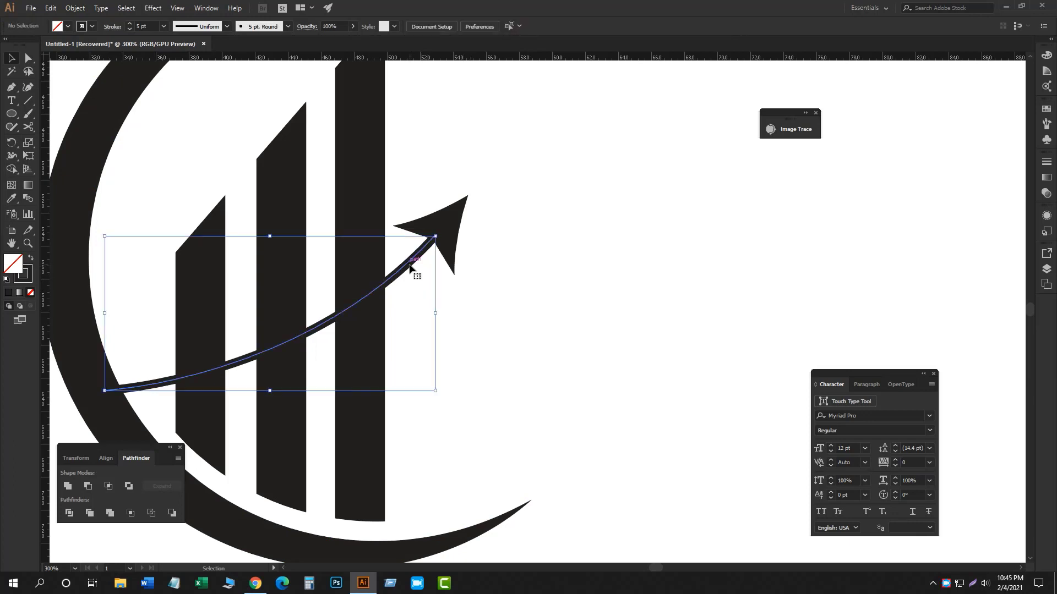
left_click(130, 25)
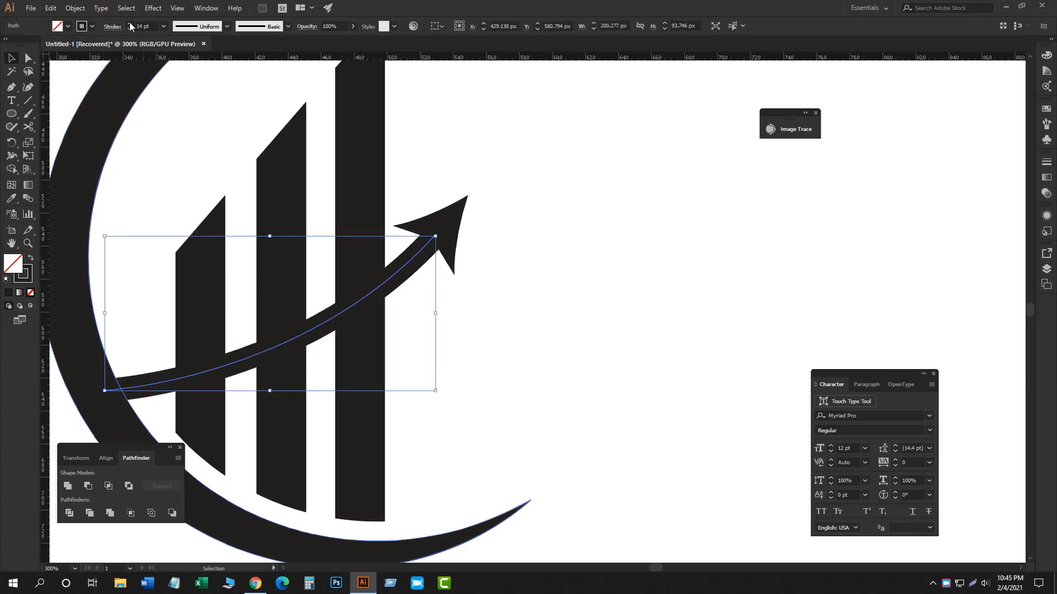
left_click(130, 25)
left_click(130, 26)
left_click(130, 25)
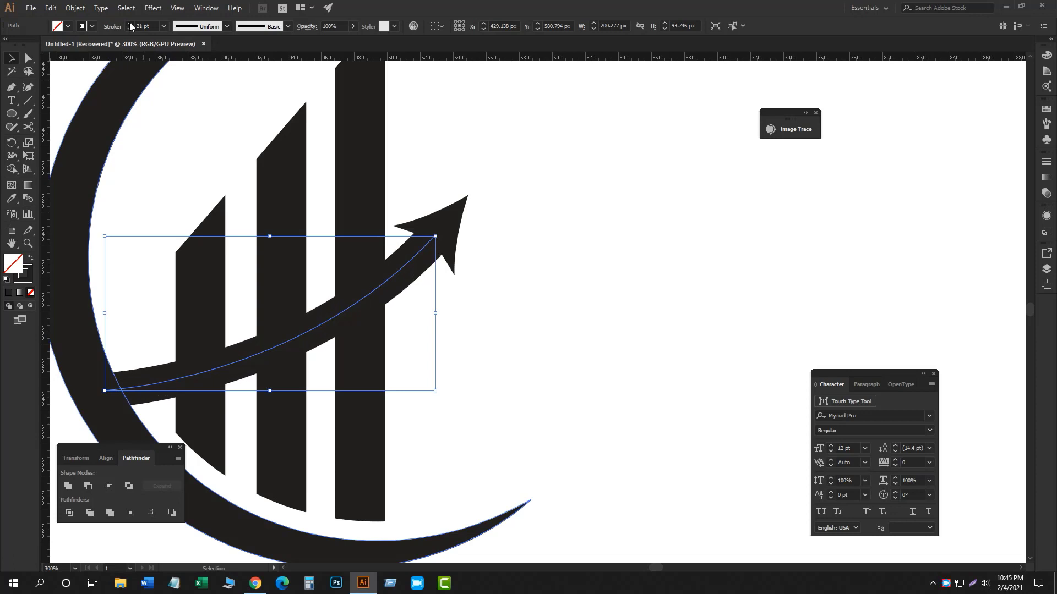
left_click(130, 25)
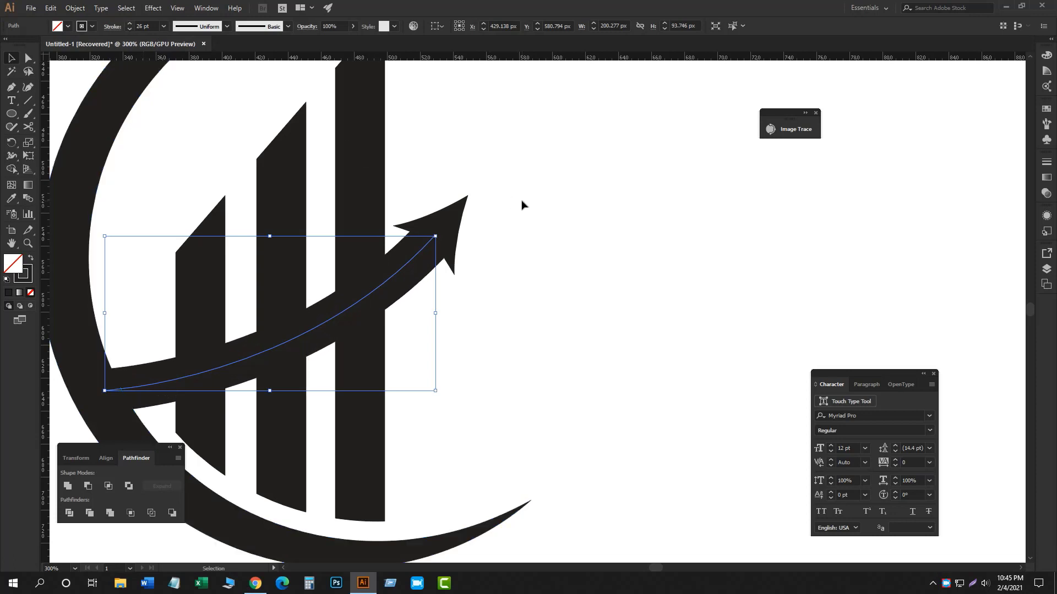
Try a 7 pt stroke weight on the short arrowhead segment and return it to 5 pt
left_click(463, 214)
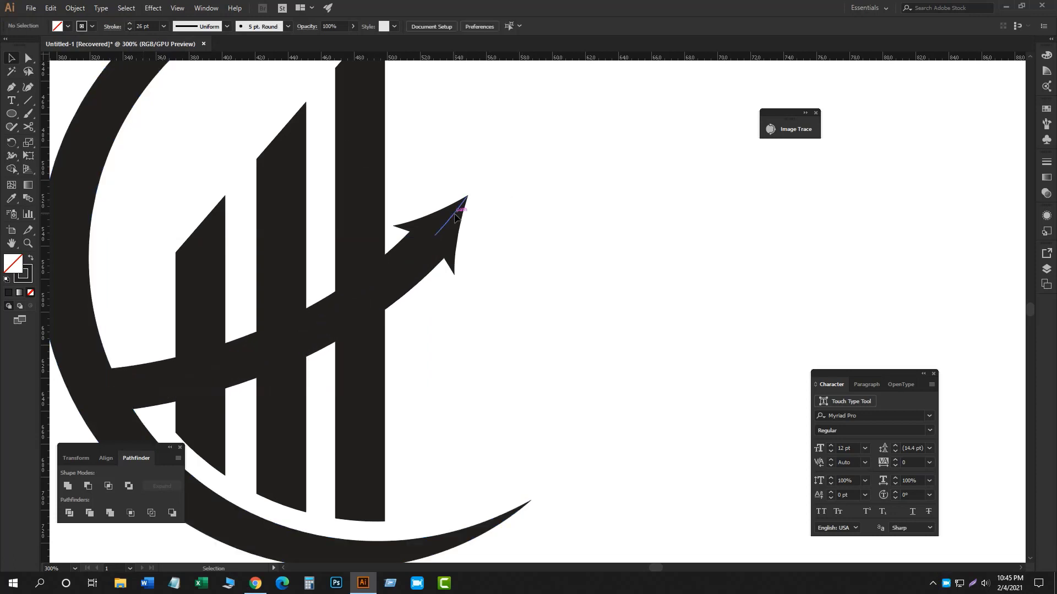
left_click(130, 24)
left_click(130, 24)
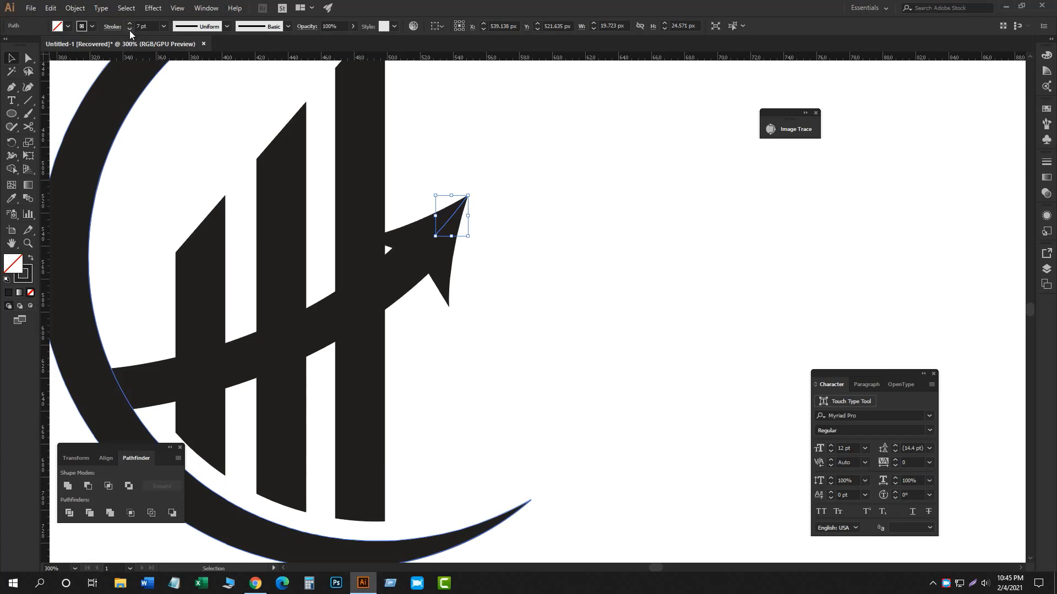
left_click(129, 30)
left_click(130, 31)
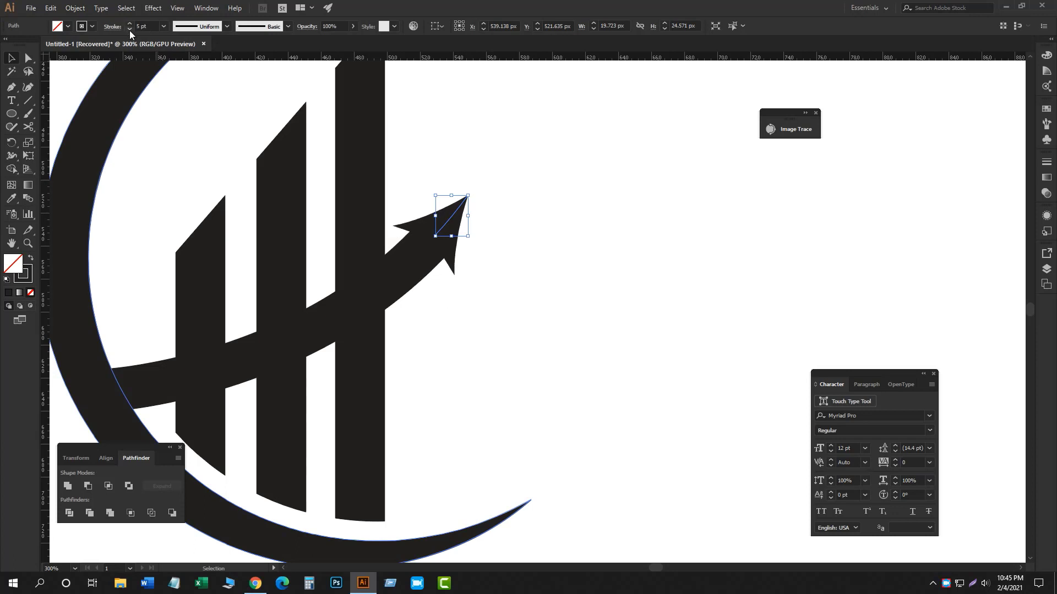
Enlarge the end arrowhead slightly by raising its scale above 100% in the stroke settings
left_click(108, 27)
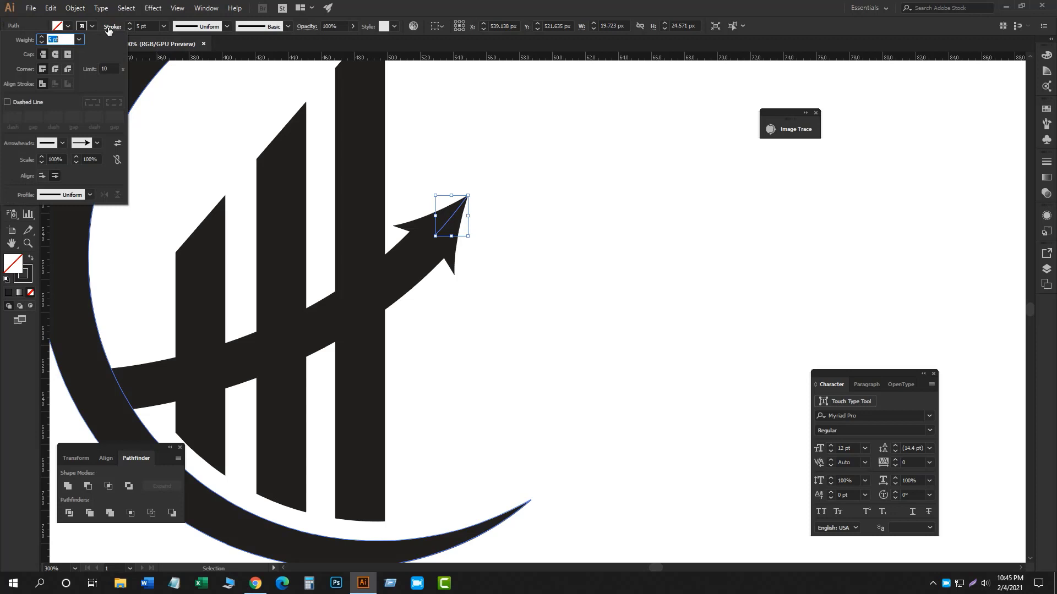
left_click(41, 157)
left_click(76, 157)
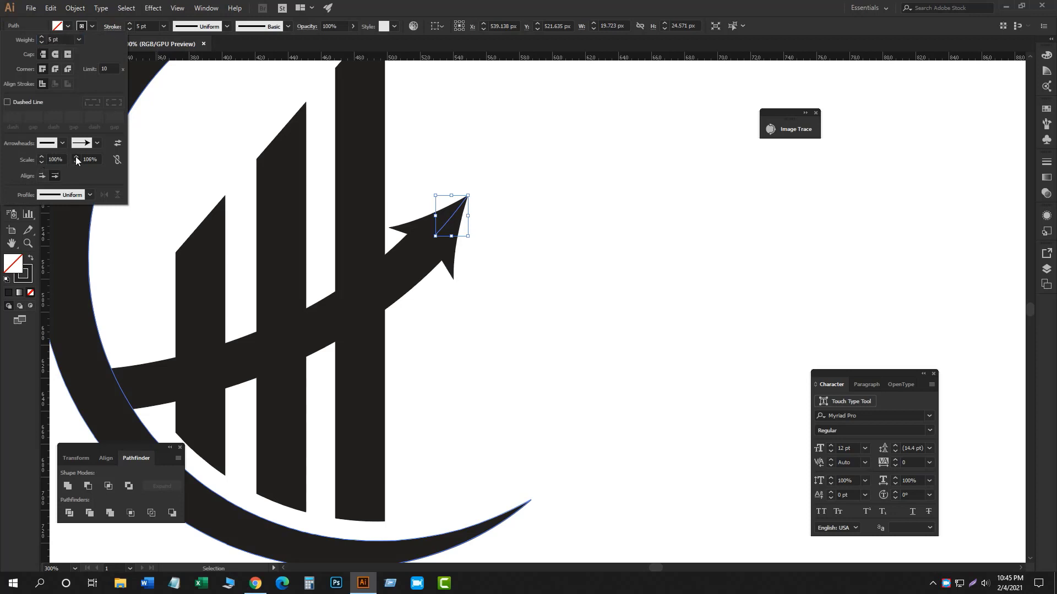
left_click(76, 157)
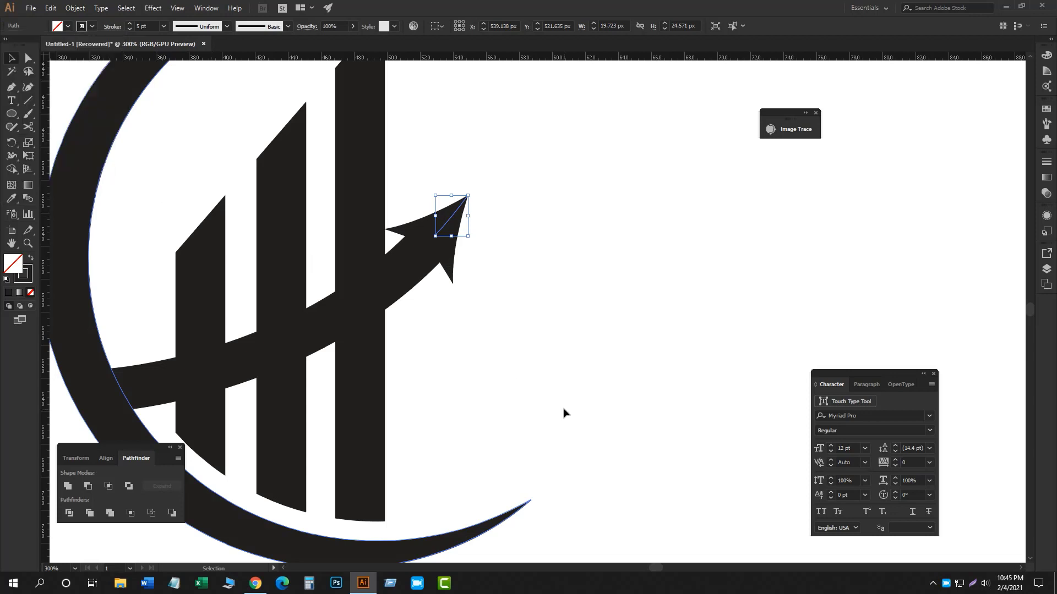
key("ctrl+minus")
left_click(570, 363)
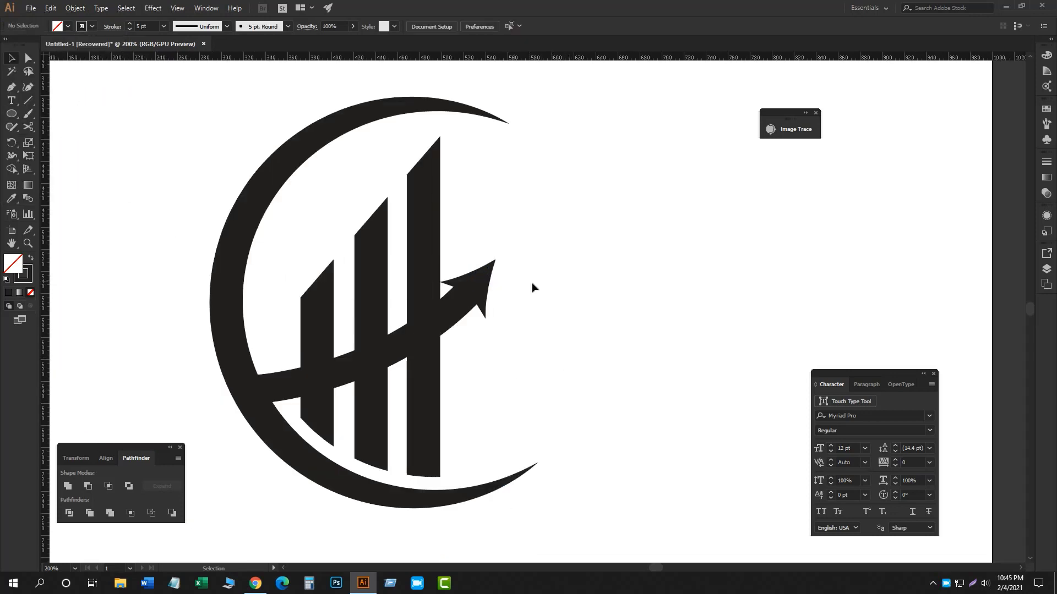
Expand the appearance of the arrow's shaft and head, and expand their fill and stroke into filled shapes
scroll(534, 288, "down", 1)
left_click(496, 281)
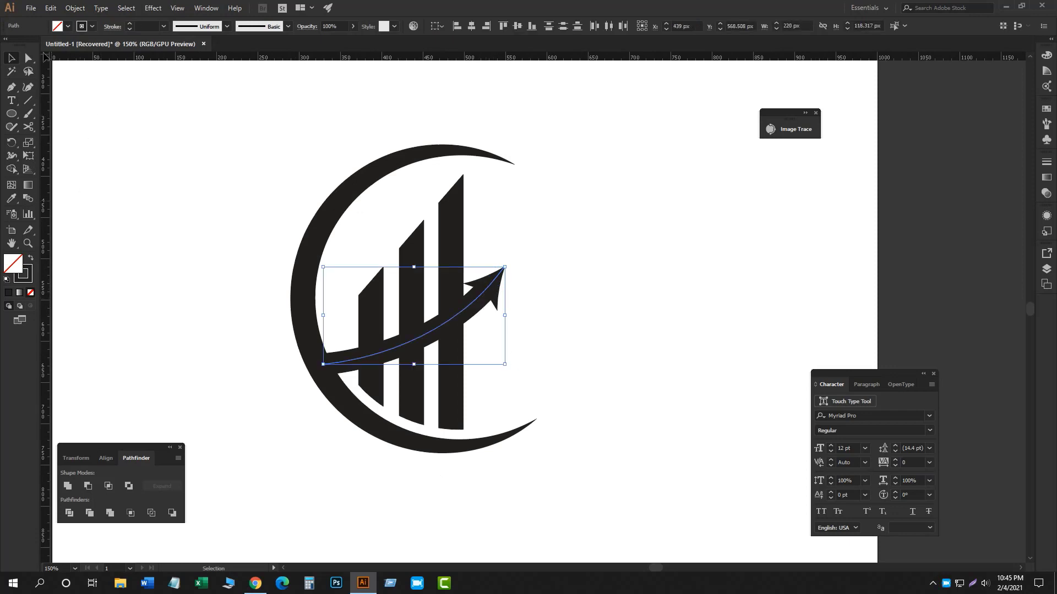
left_click(71, 10)
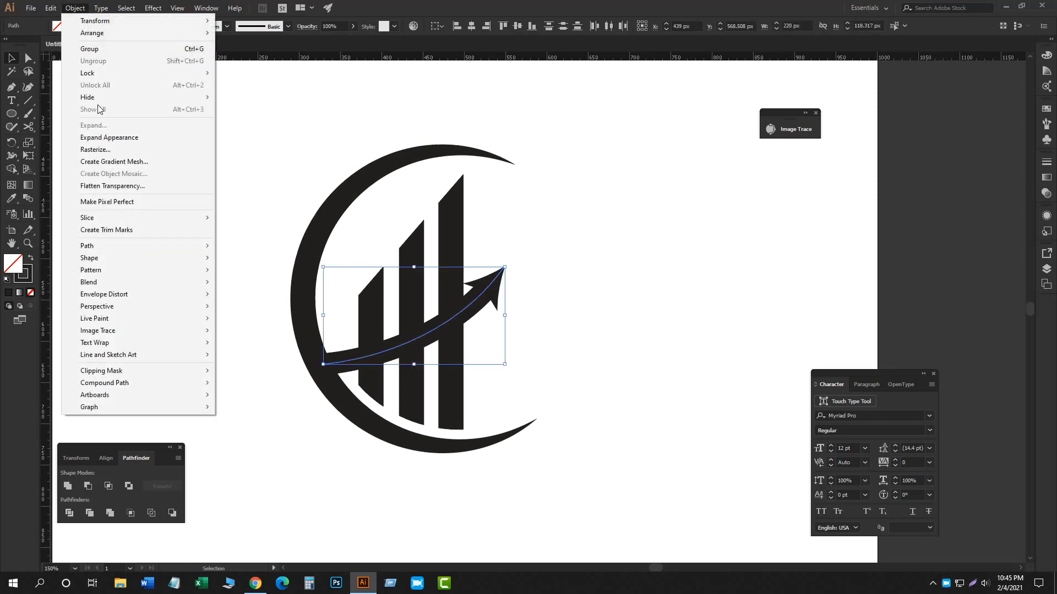
left_click(95, 137)
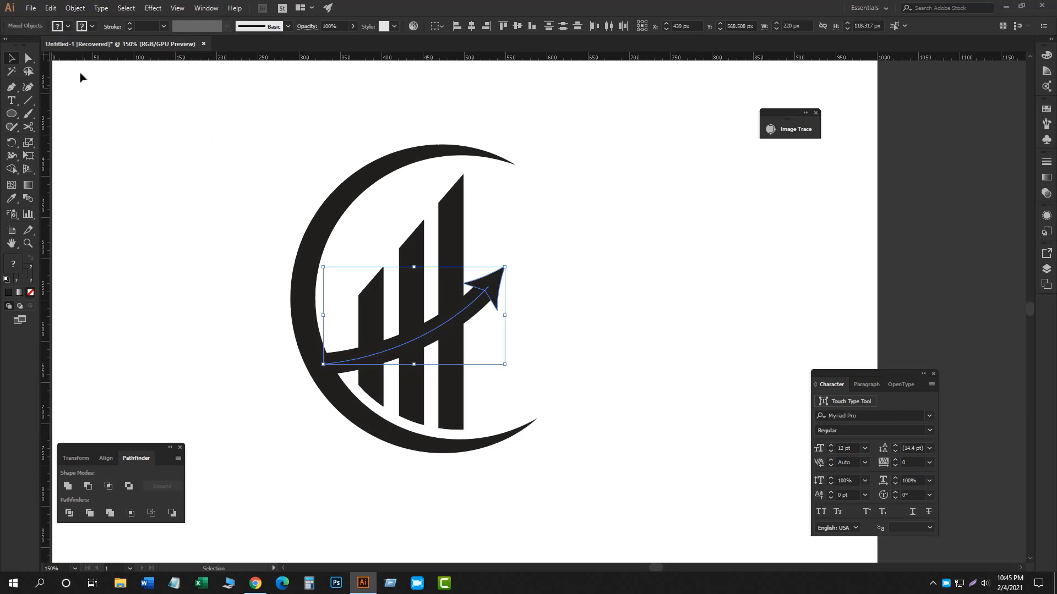
left_click(74, 9)
left_click(85, 122)
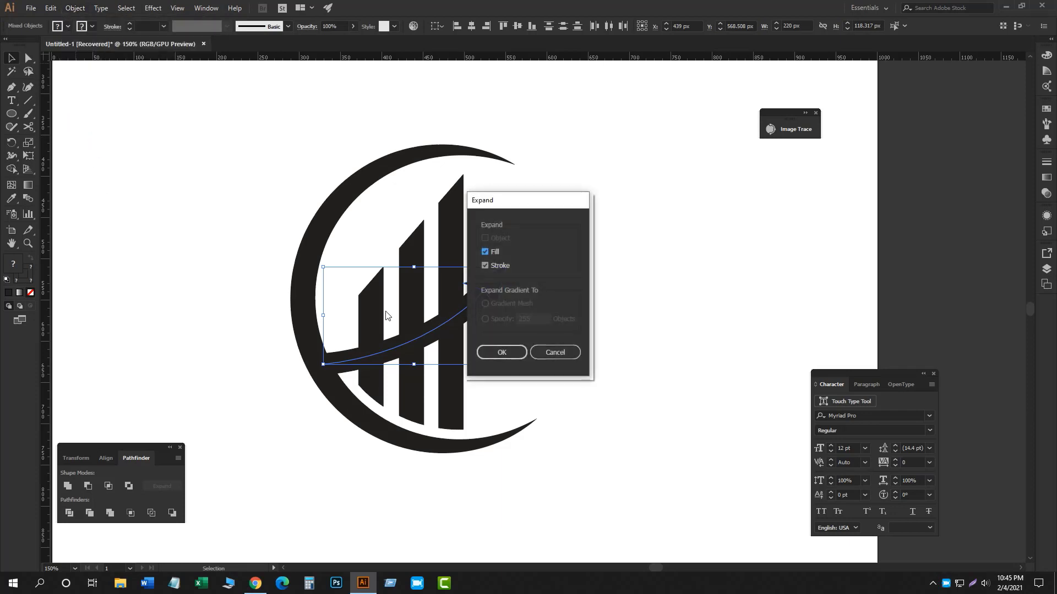
left_click(479, 352)
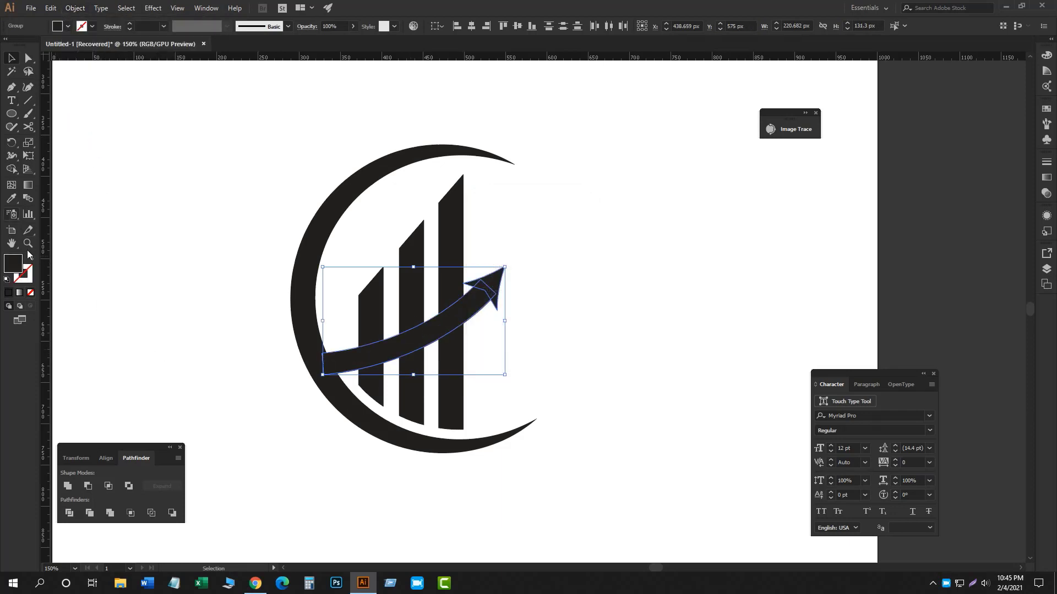
Unite the expanded shaft and arrowhead into one shape with Pathfinder
left_click(68, 486)
left_click(122, 363)
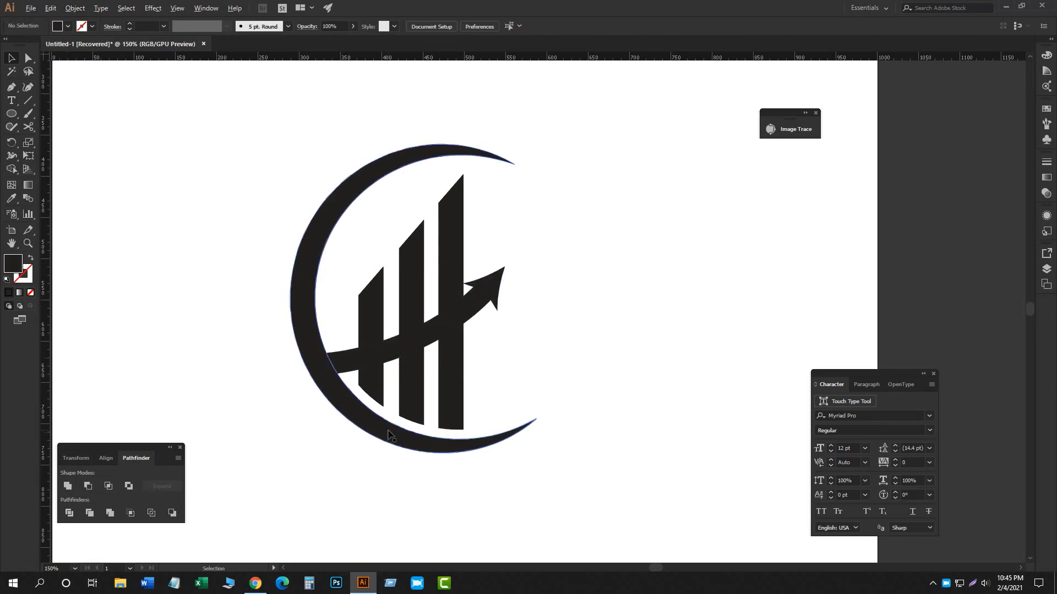
Offset the arrow's path by 4 px with Miter joins
scroll(388, 435, "down", 1)
scroll(448, 385, "up", 1)
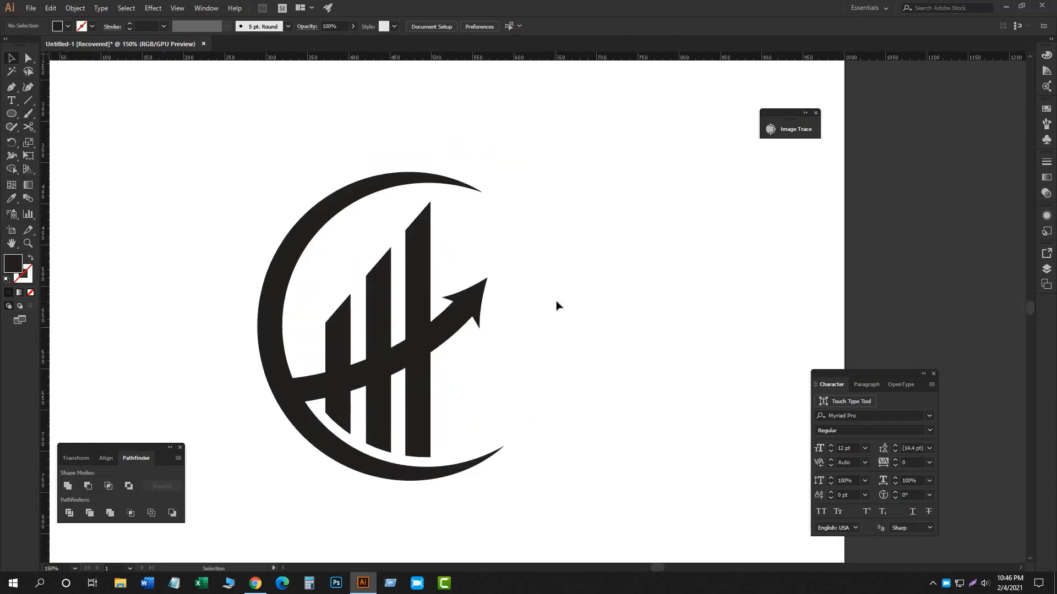
left_click(482, 315)
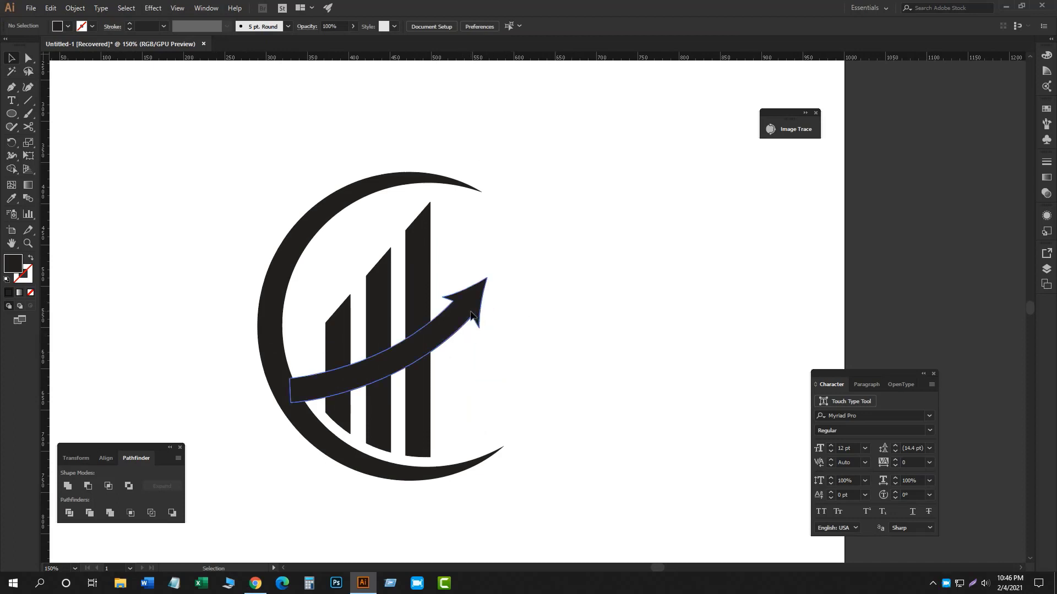
left_click(76, 9)
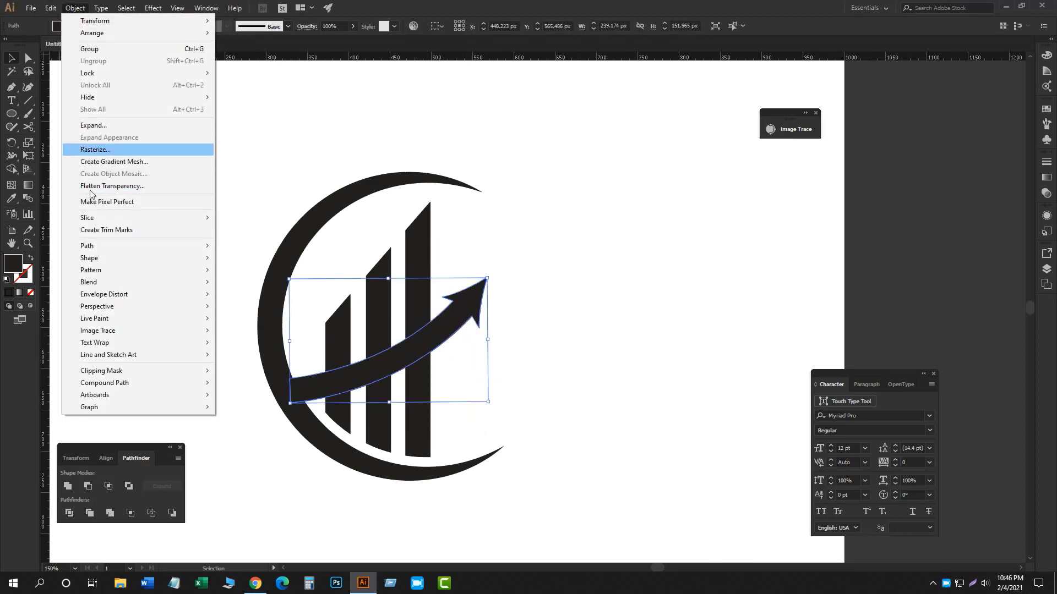
mouse_move(202, 249)
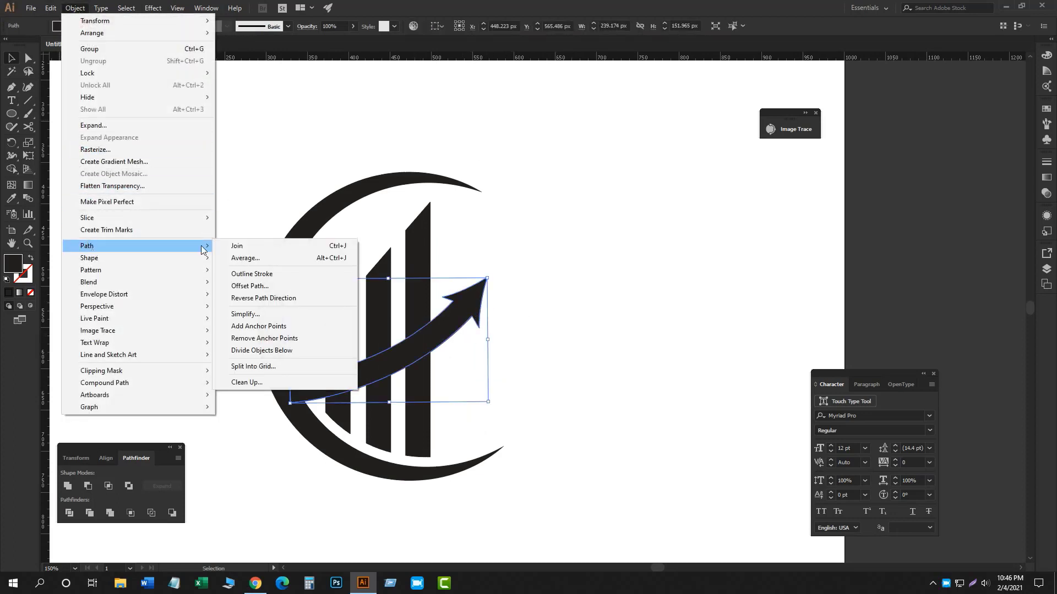
left_click(251, 287)
left_click(713, 297)
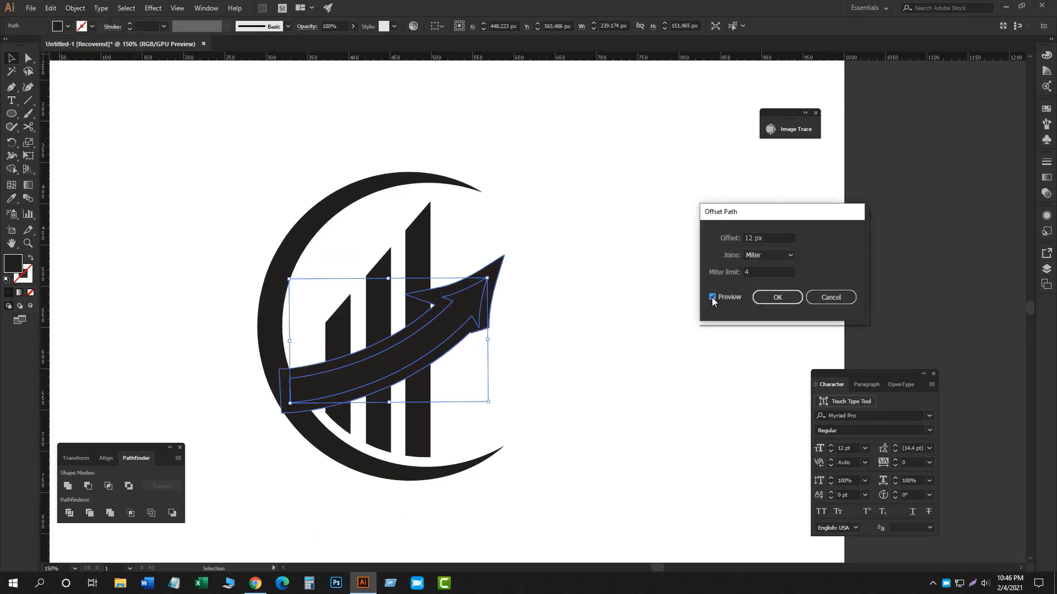
left_click(769, 237)
key("Down")
key("Down")
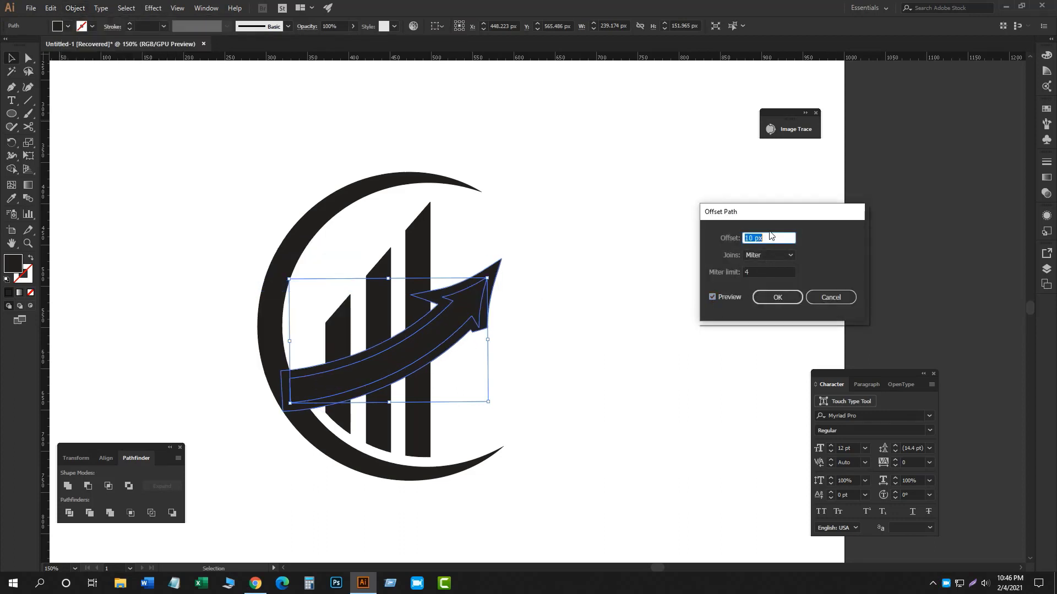
key("Down")
key("Down")
key("Down")
key("Down")
key("Down")
key("Down")
key("Down")
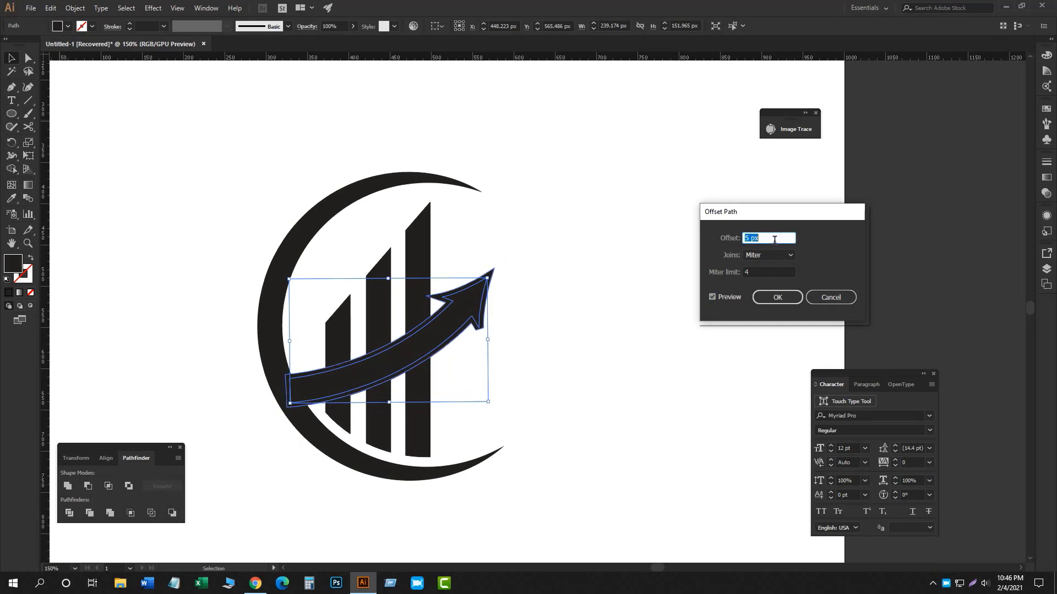
key("Up")
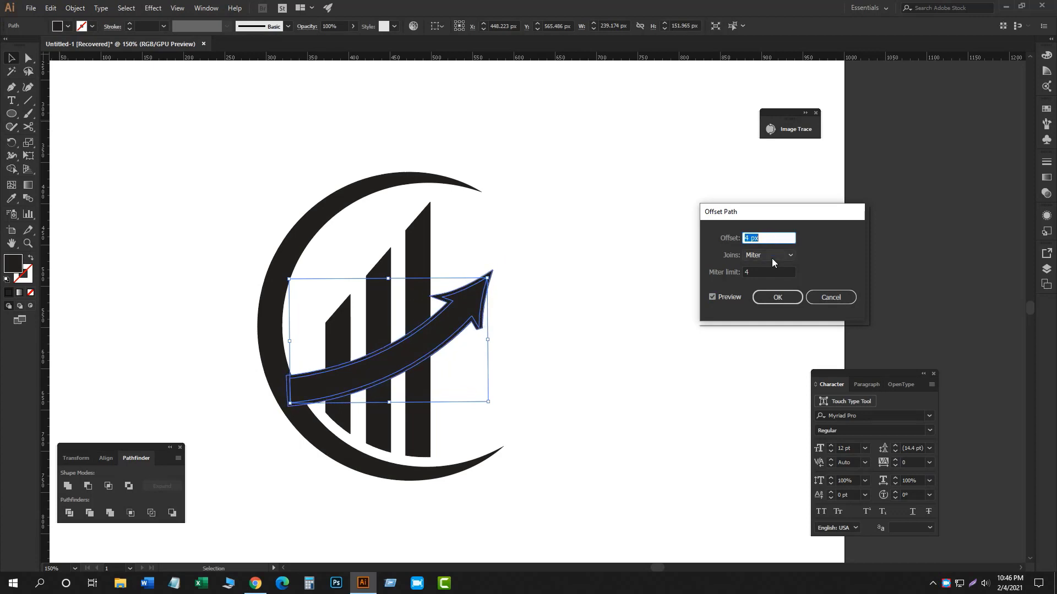
left_click(785, 299)
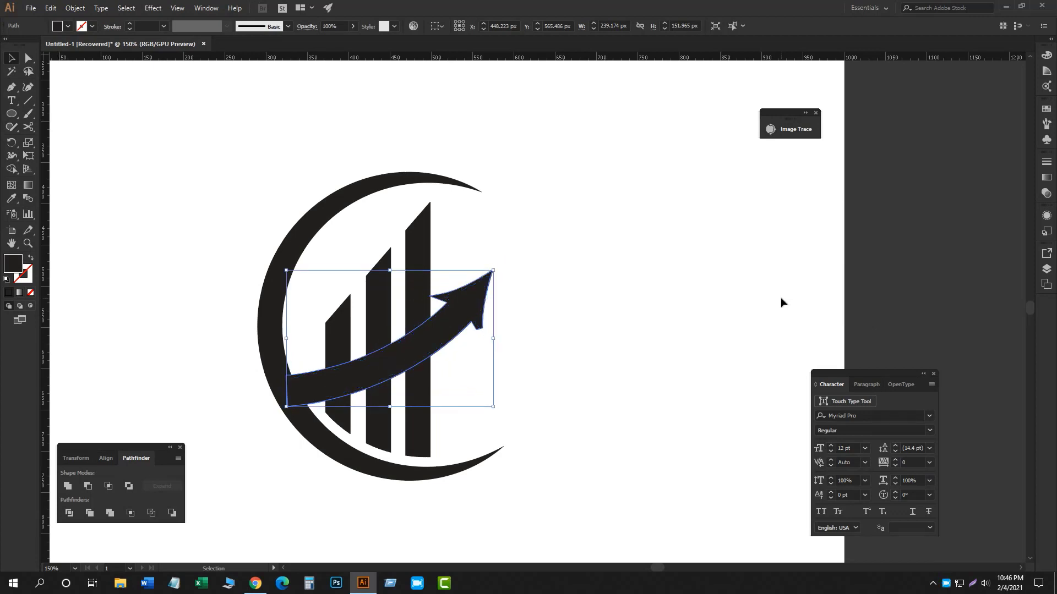
Delete the offset arrow area from the three bars with Shape Builder, leaving thin gaps around the arrow
left_click(337, 350, "shift")
left_click(377, 337, "shift")
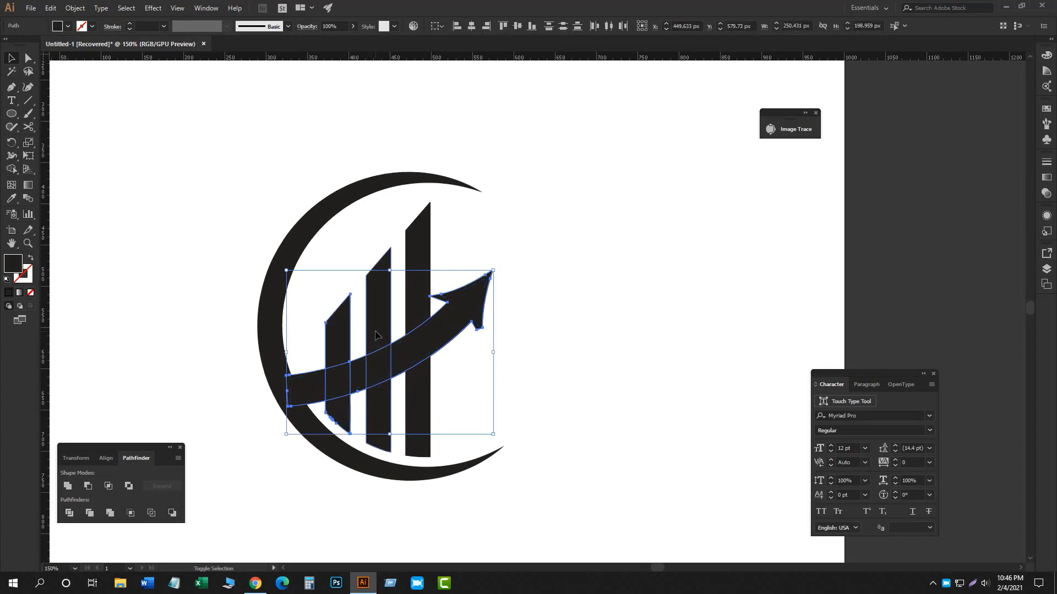
left_click(419, 305, "shift")
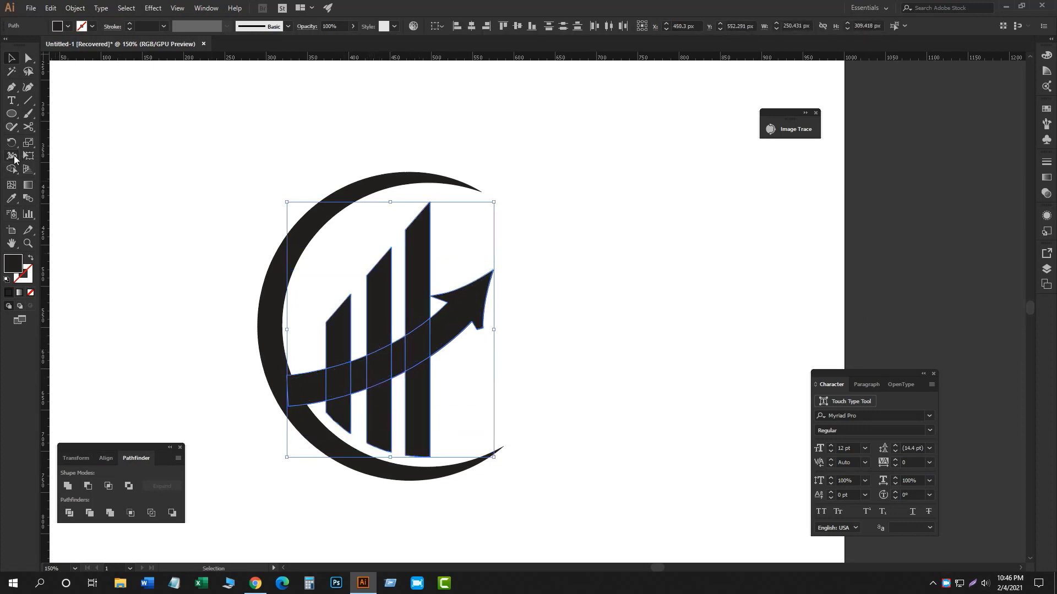
left_click(11, 169)
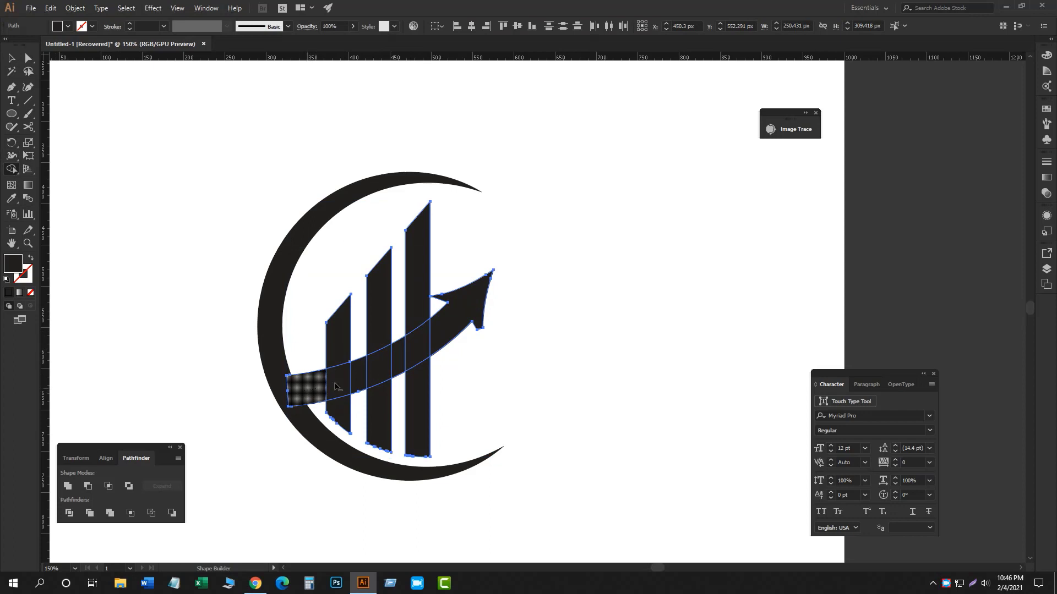
mouse_move(337, 387)
left_mouse_down()
mouse_move(393, 369)
mouse_move(462, 310)
left_mouse_up()
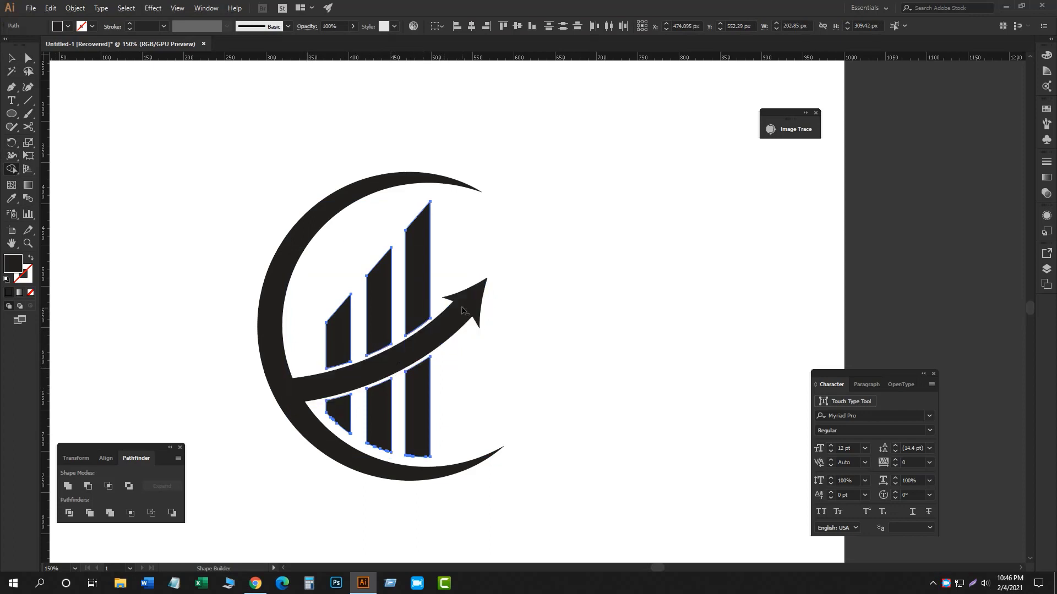
left_click(10, 60)
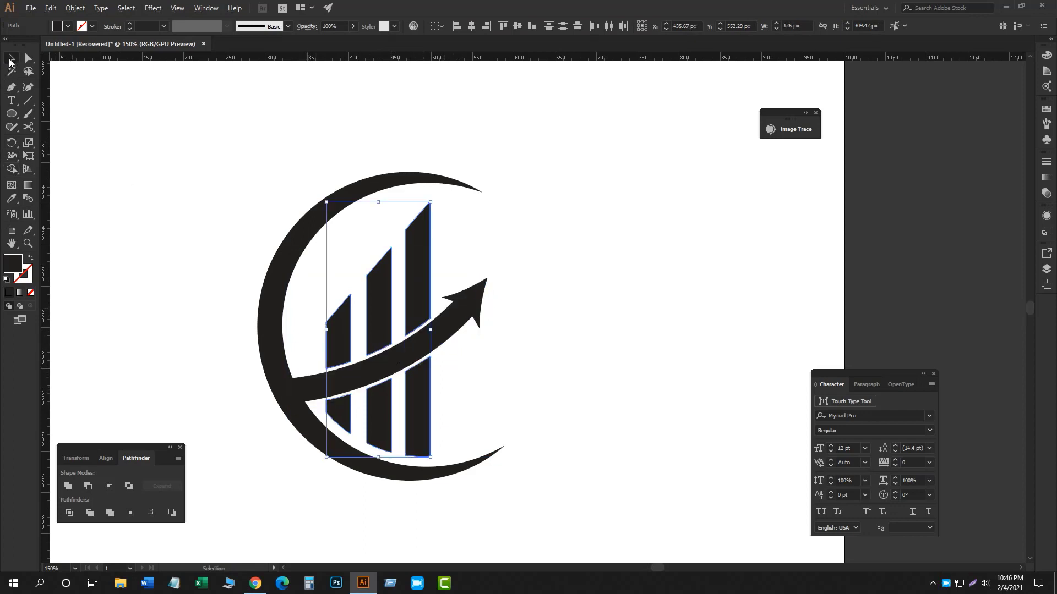
left_click(103, 214)
Stretch the three bar pieces below the arrow upward until their tops overlap the arrow shaft
left_click(381, 413)
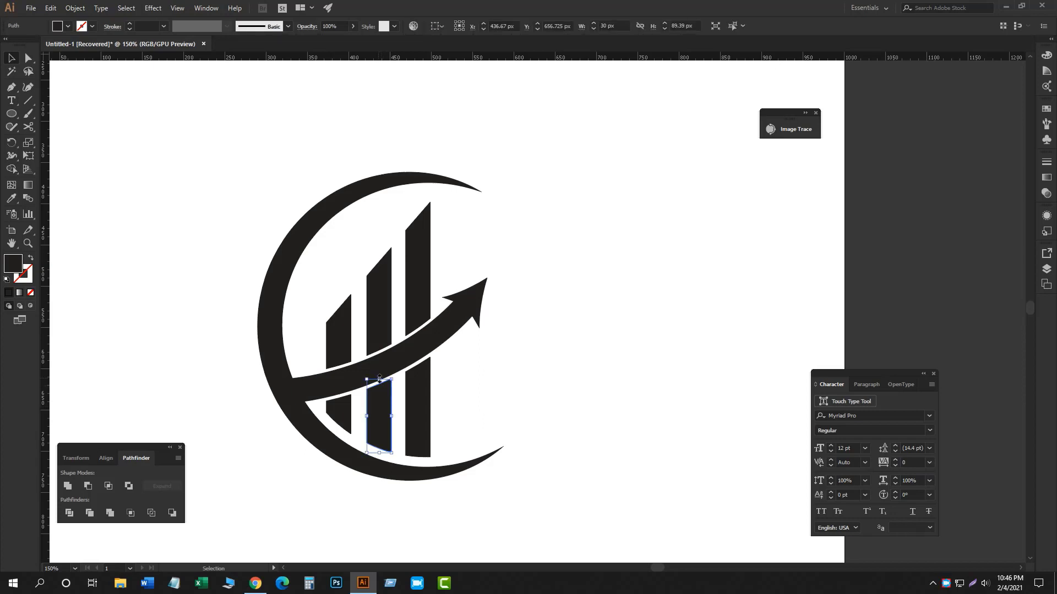
left_click_drag(380, 378, 418, 346)
left_click(419, 379)
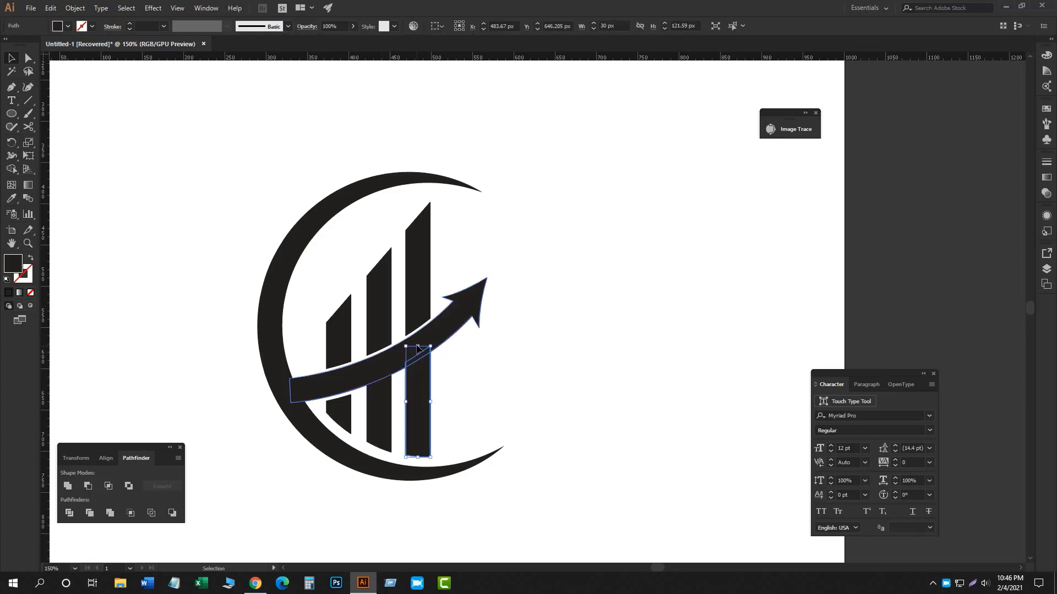
left_click(336, 420)
left_click_drag(336, 396, 335, 385)
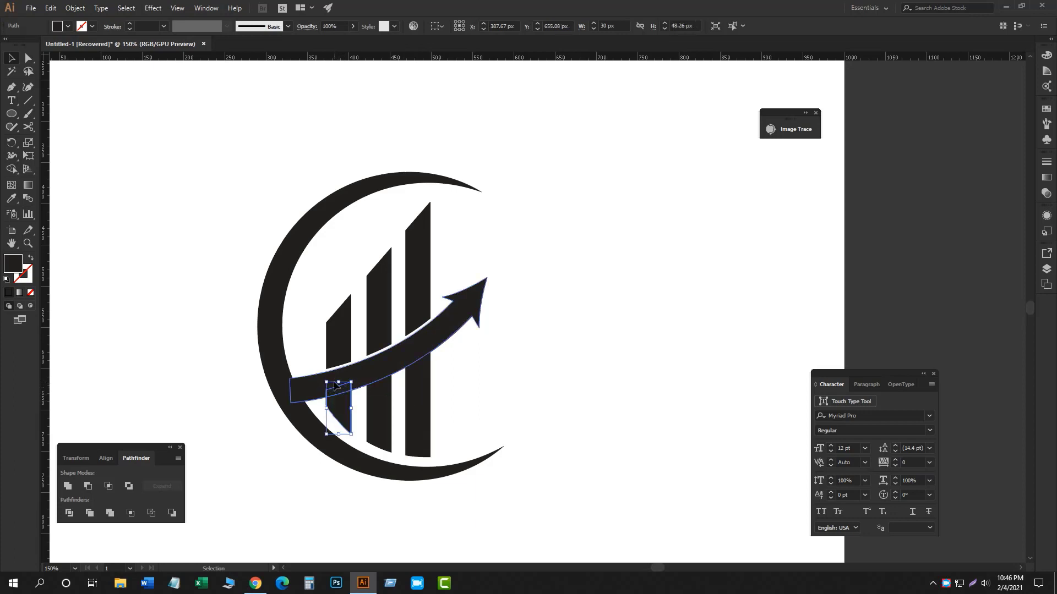
Merge the crescent, the arrow and the three lower bar pieces into one shape with Shape Builder
left_click_drag(231, 223, 562, 483)
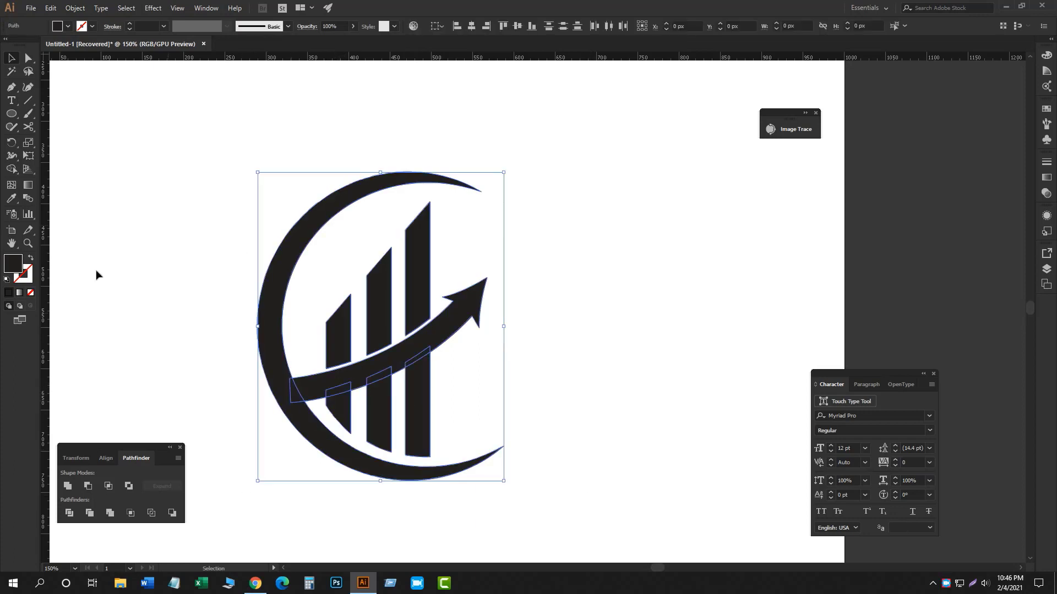
left_click(11, 169)
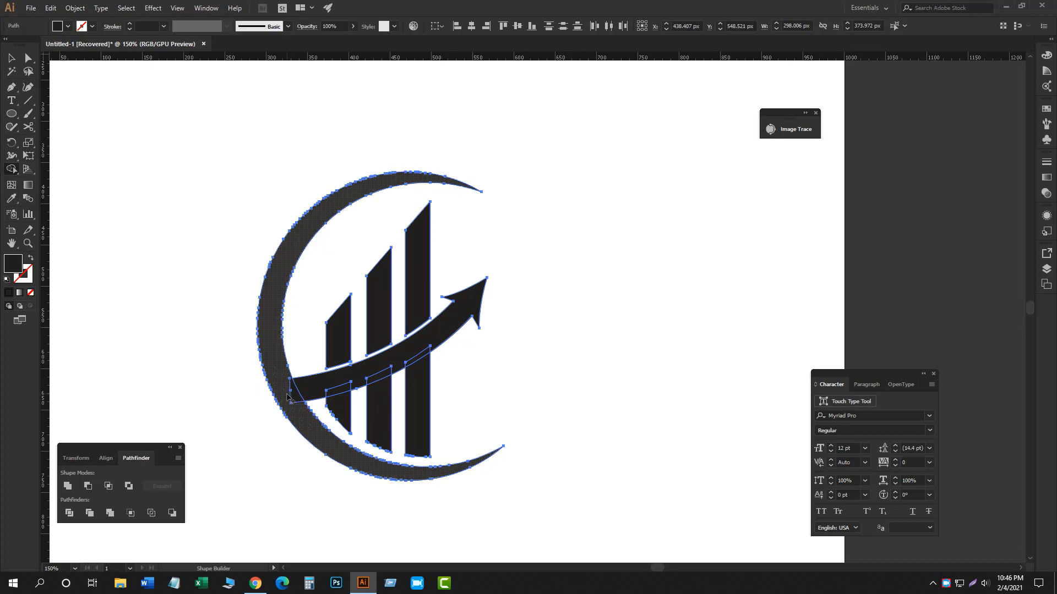
mouse_move(287, 395)
left_mouse_down()
mouse_move(335, 381)
mouse_move(337, 408)
left_mouse_up()
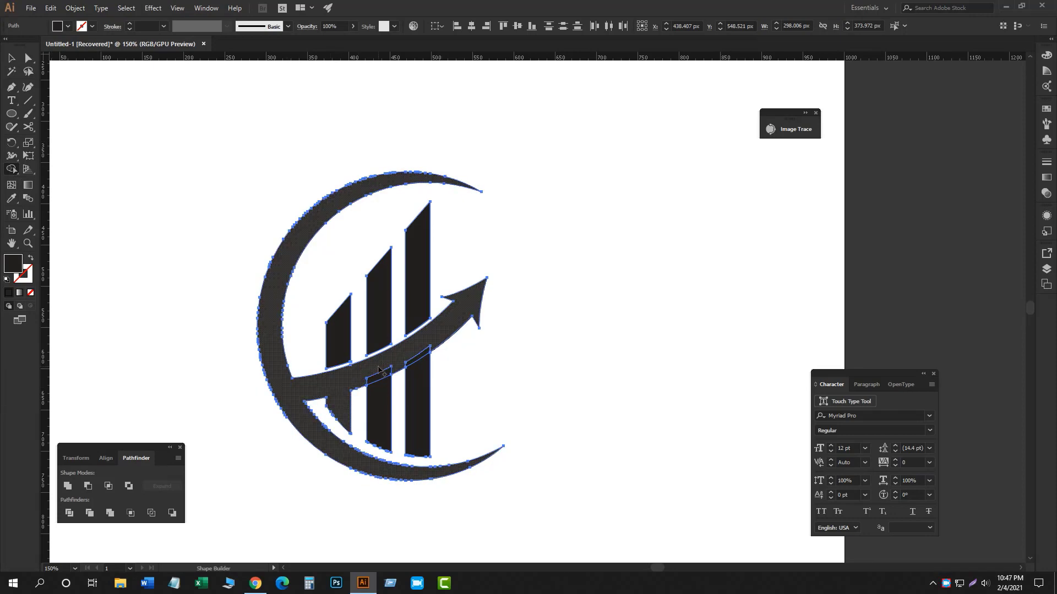
left_click_drag(379, 370, 388, 400)
left_click_drag(428, 360, 422, 399)
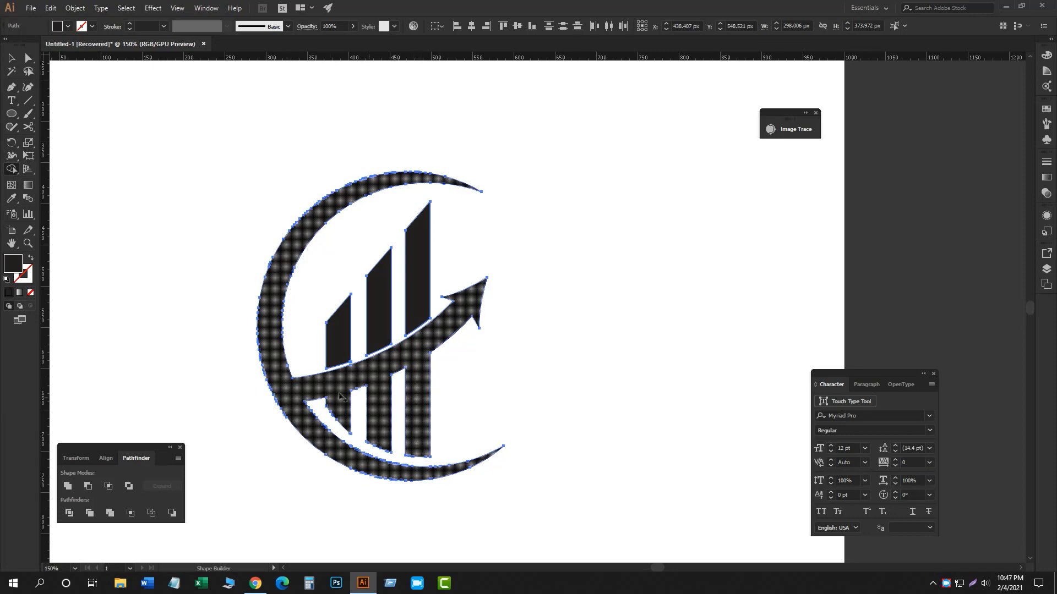
left_click(11, 58)
left_click(106, 214)
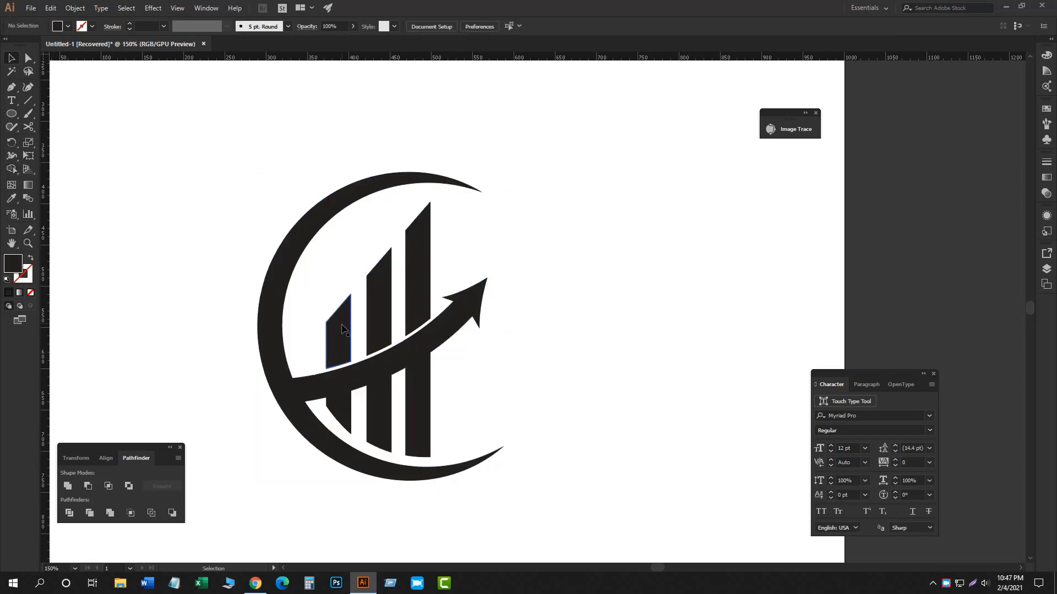
Fill the three upper bar pieces with the grey swatch C=0 M=0 Y=0 K=60
left_click(342, 329)
left_click(379, 308, "shift")
left_click(417, 264, "shift")
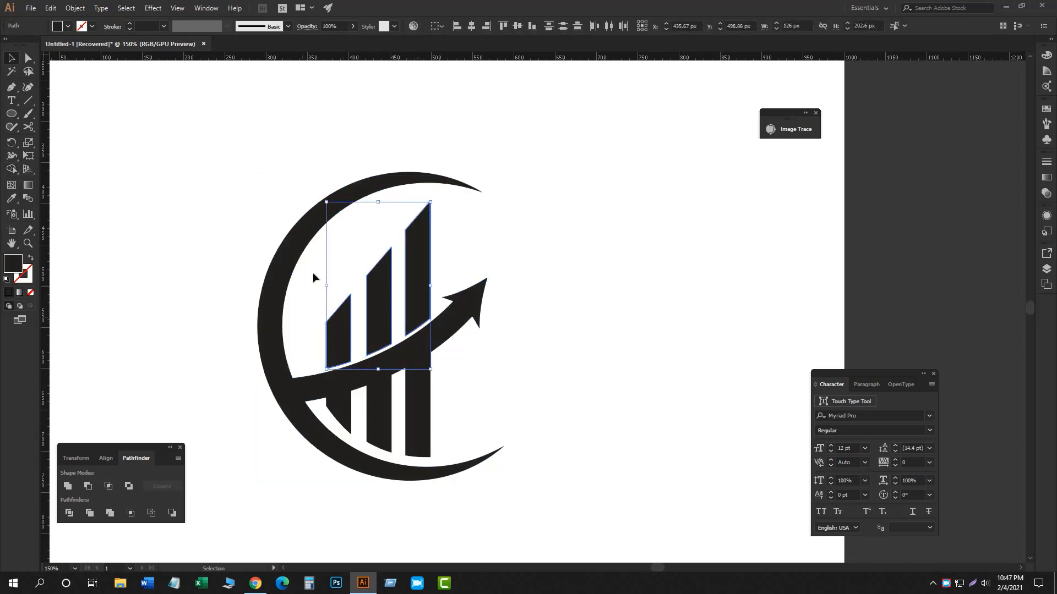
left_click(1047, 111)
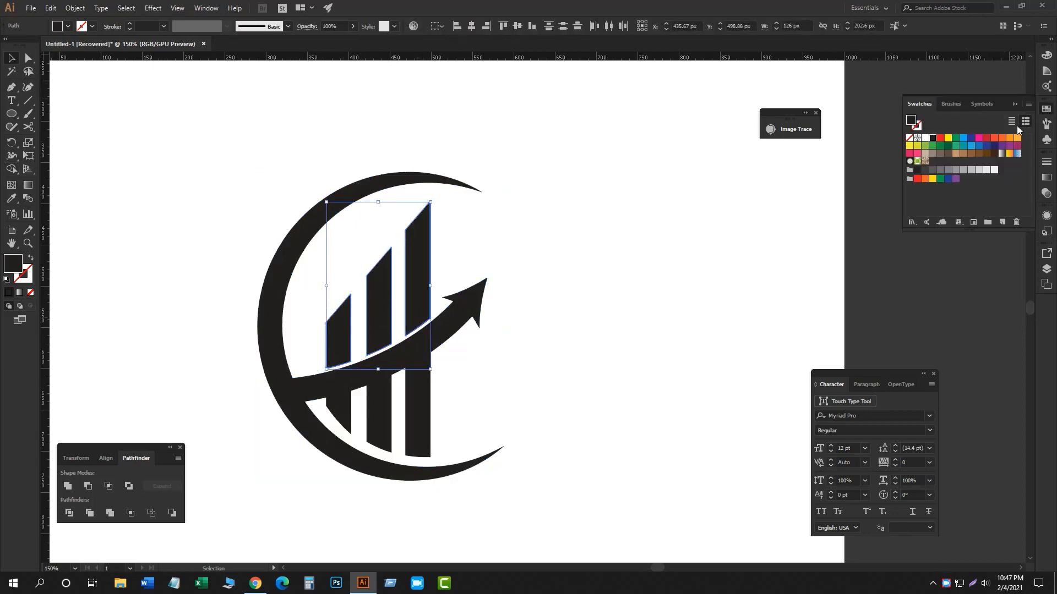
left_click(948, 170)
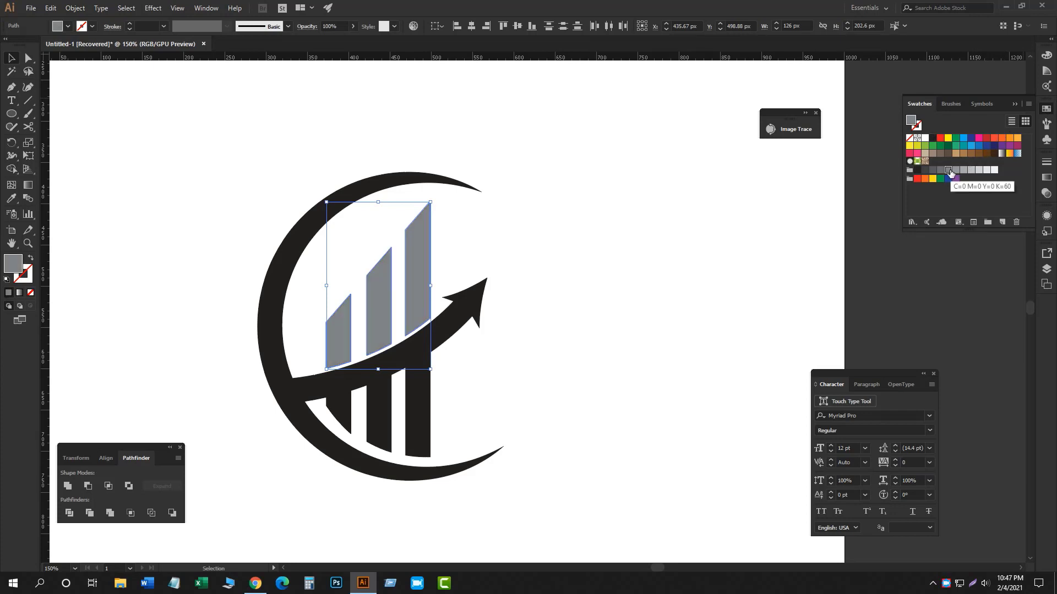
Fill the merged crescent, arrow and lower bars shape with the bright blue swatch
left_click(436, 441)
left_click(407, 431)
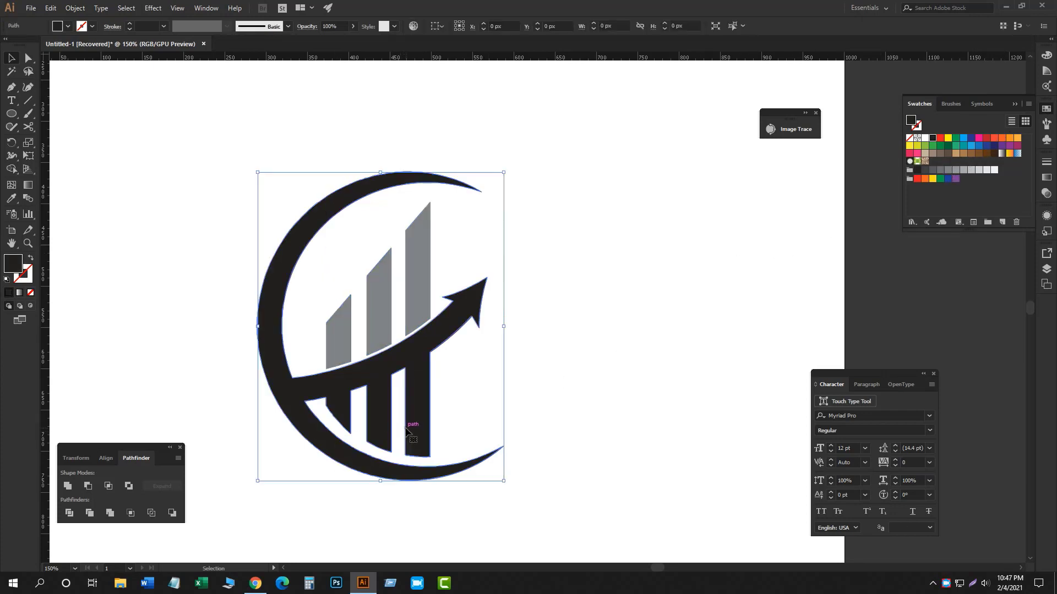
left_click(963, 140)
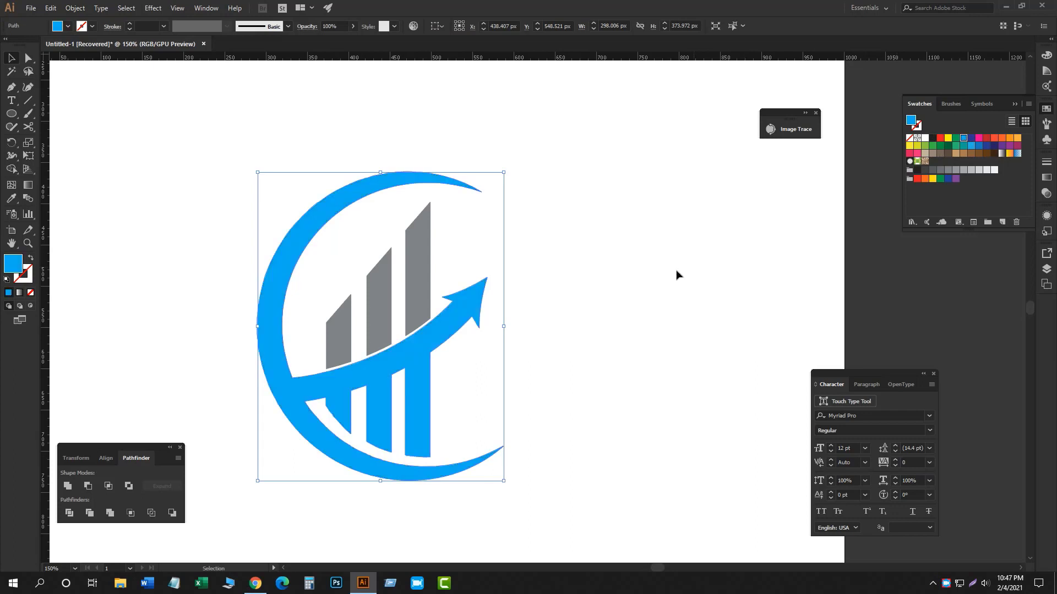
left_click(640, 281)
Scale the whole logo down proportionally and move it up to leave room for text beneath it
left_click_drag(251, 182, 470, 306)
left_click_drag(559, 419, 517, 367)
left_click(351, 209)
left_click_drag(473, 330, 479, 283)
left_click(312, 489)
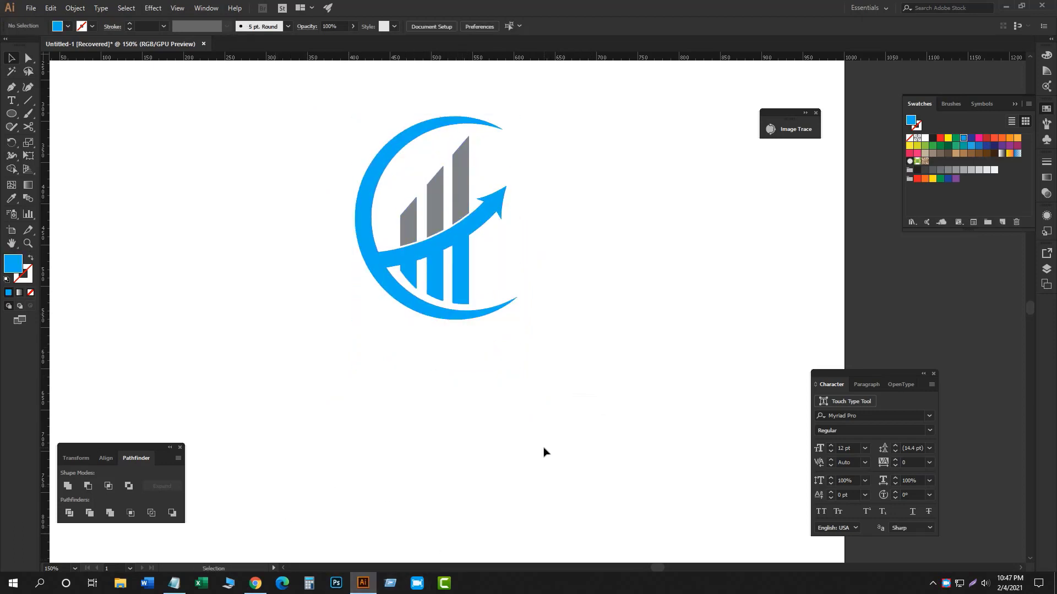
Switch to Notepad, copy the line DULEIRO SOLUTIONS and return to Illustrator
left_click(174, 583)
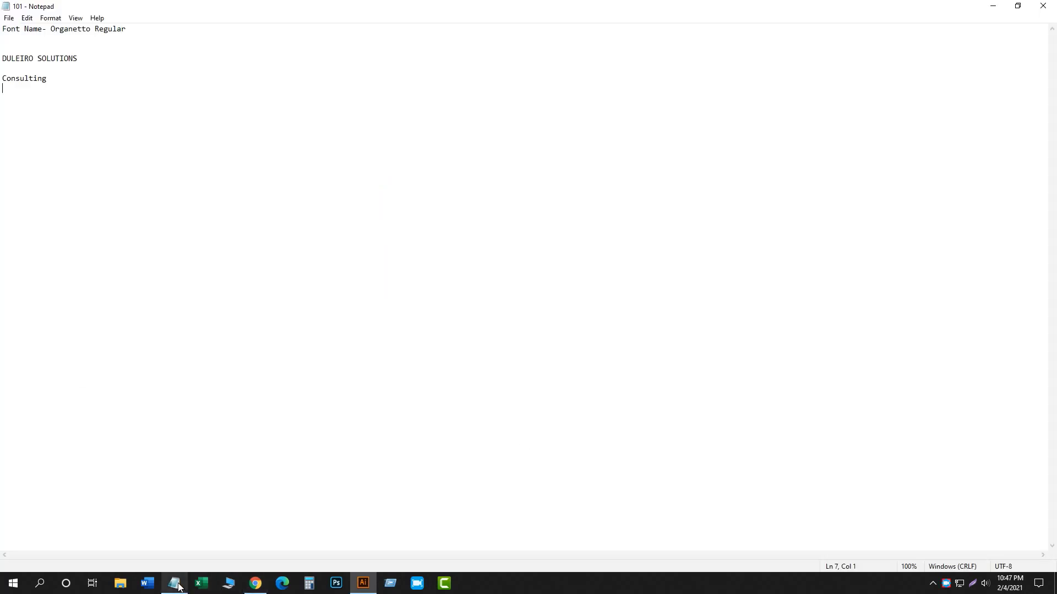
left_click_drag(2, 59, 69, 57)
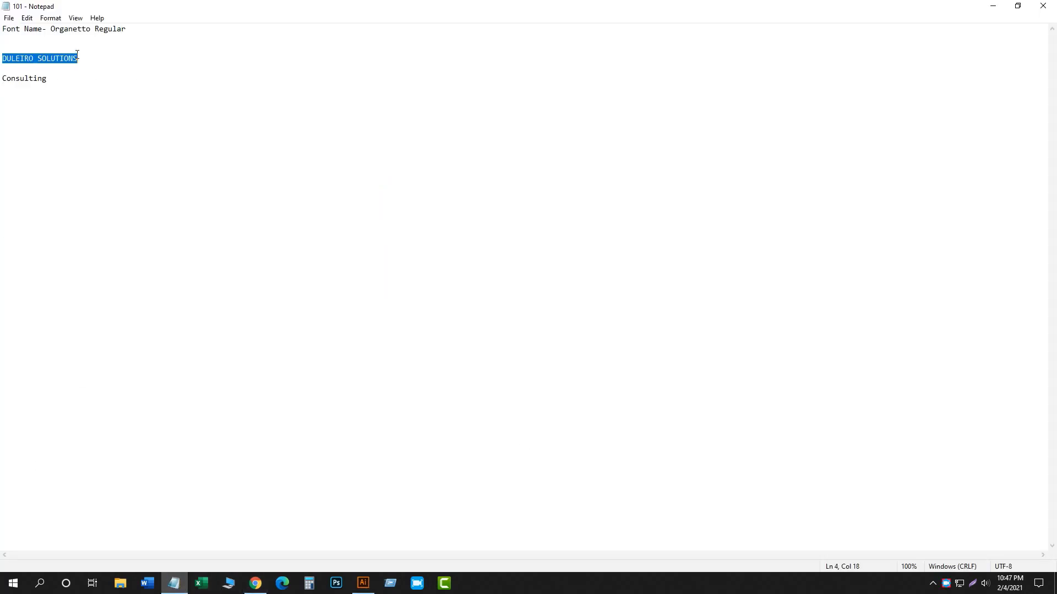
key("alt+Tab")
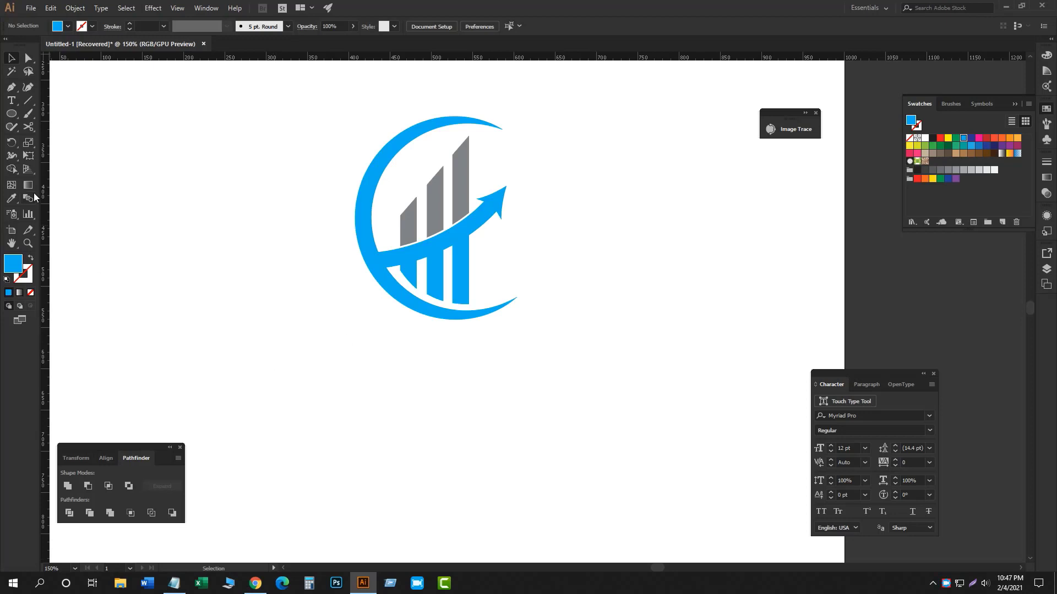
Add the text DULEIRO SOLUTIONS below the logo and enlarge it until it is wider than the logo
left_click(11, 100)
left_click(353, 355)
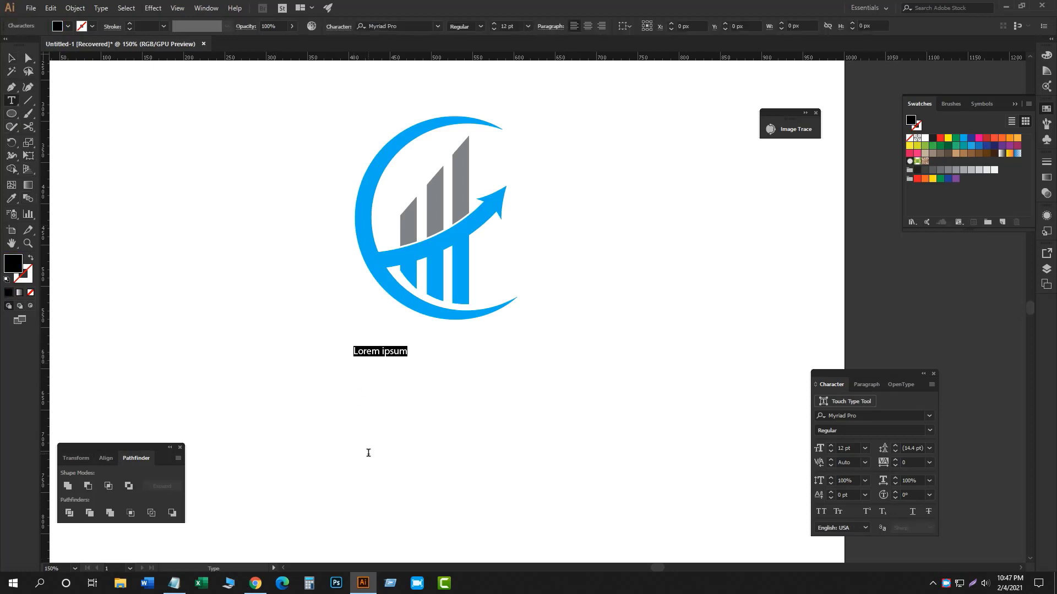
type("DULEIRO SOLUTIONS")
left_click(11, 57)
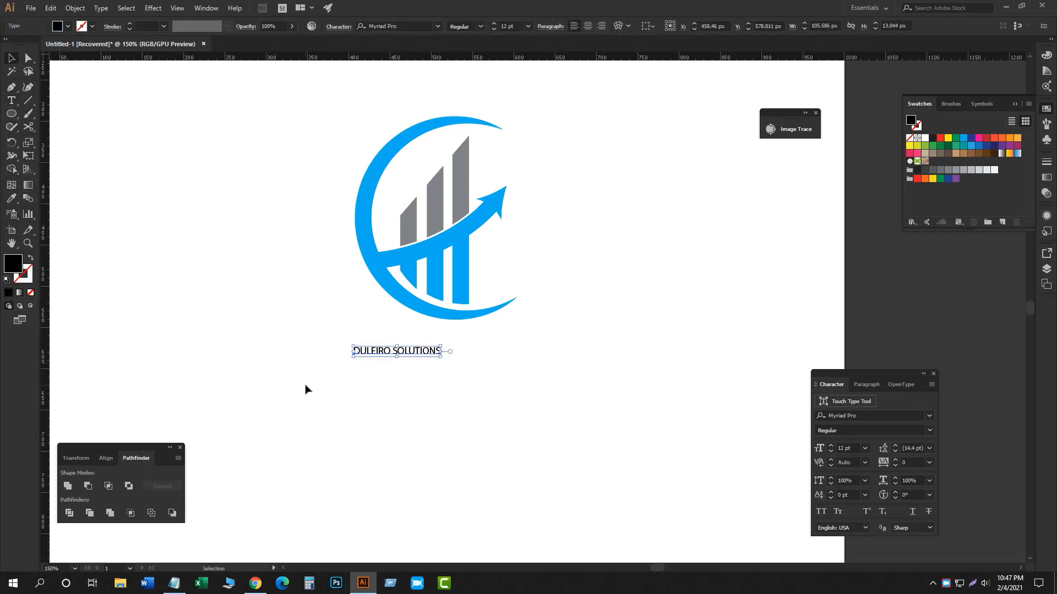
left_click_drag(304, 329, 552, 366)
left_click(476, 422)
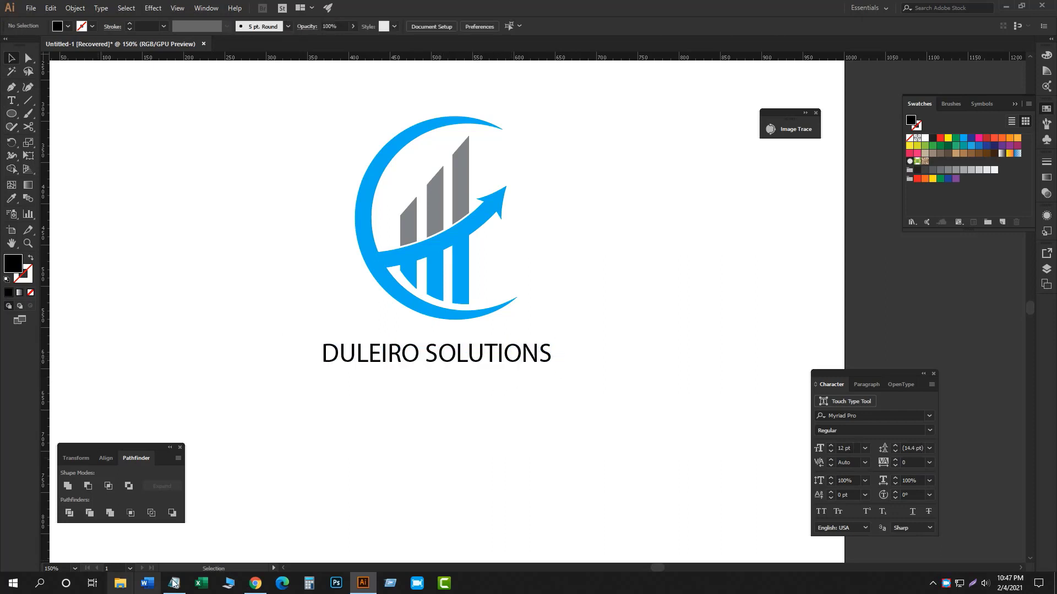
Switch to Notepad and check the font name noted in the first line
left_click(174, 583)
left_click_drag(2, 29, 145, 27)
left_click(82, 29)
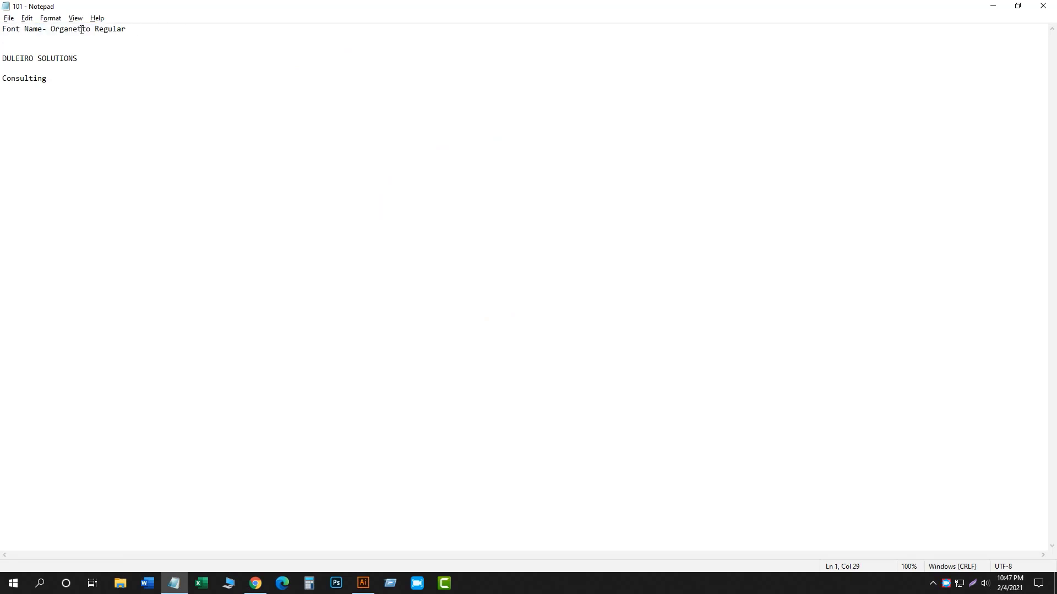
Copy the font name Organetto Regular from the first line in Notepad and return to Illustrator
left_click_drag(49, 26, 153, 24)
key("ctrl+c")
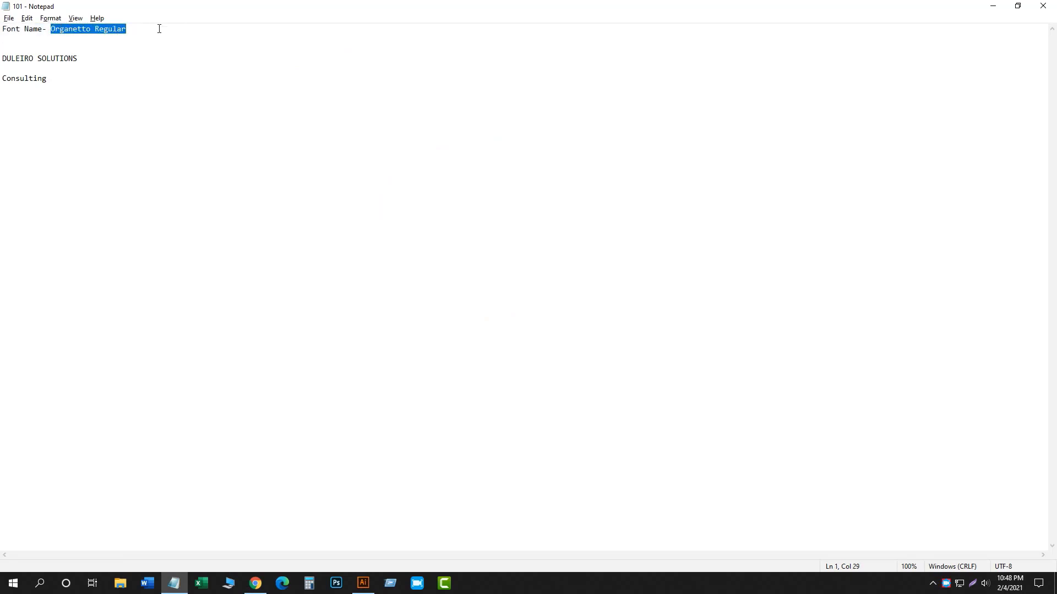
left_click(362, 584)
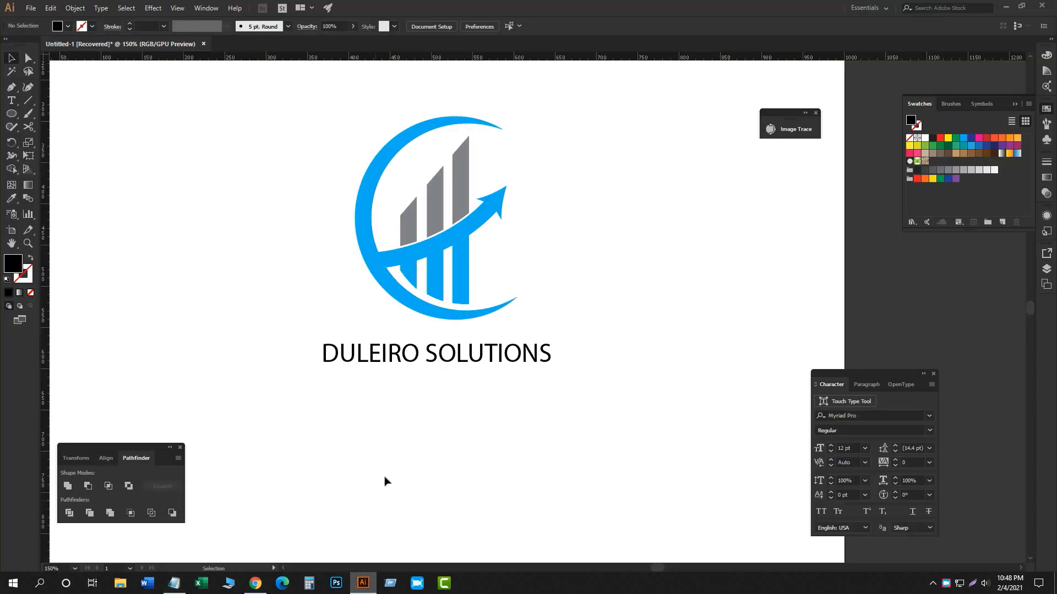
Move the DULEIRO SOLUTIONS text slightly down and centre it beneath the emblem, and set its font to Organetto Regular
left_click_drag(406, 350, 424, 366)
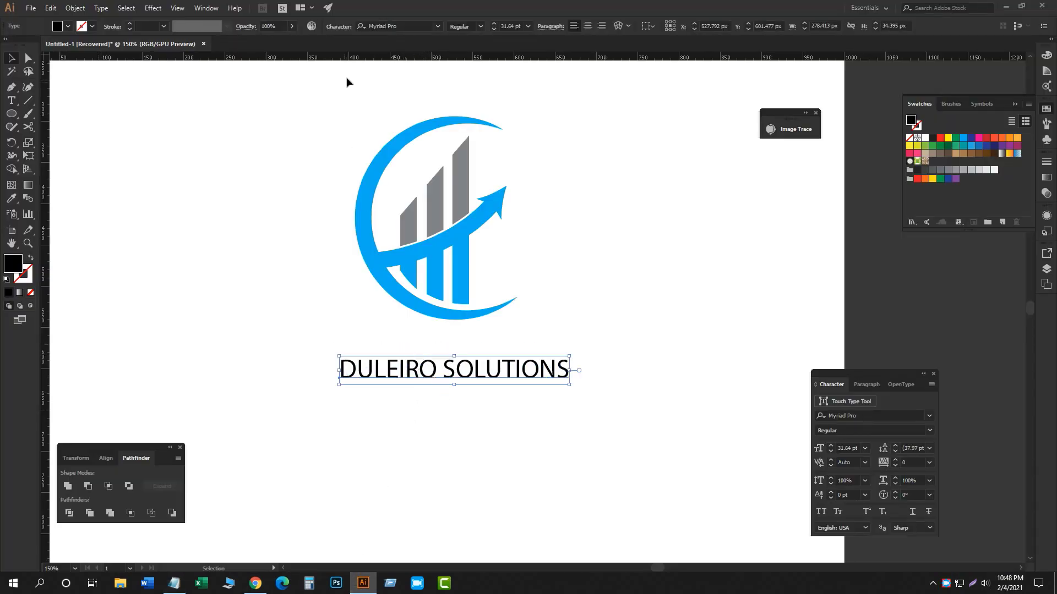
left_click(401, 27)
key("ctrl+v")
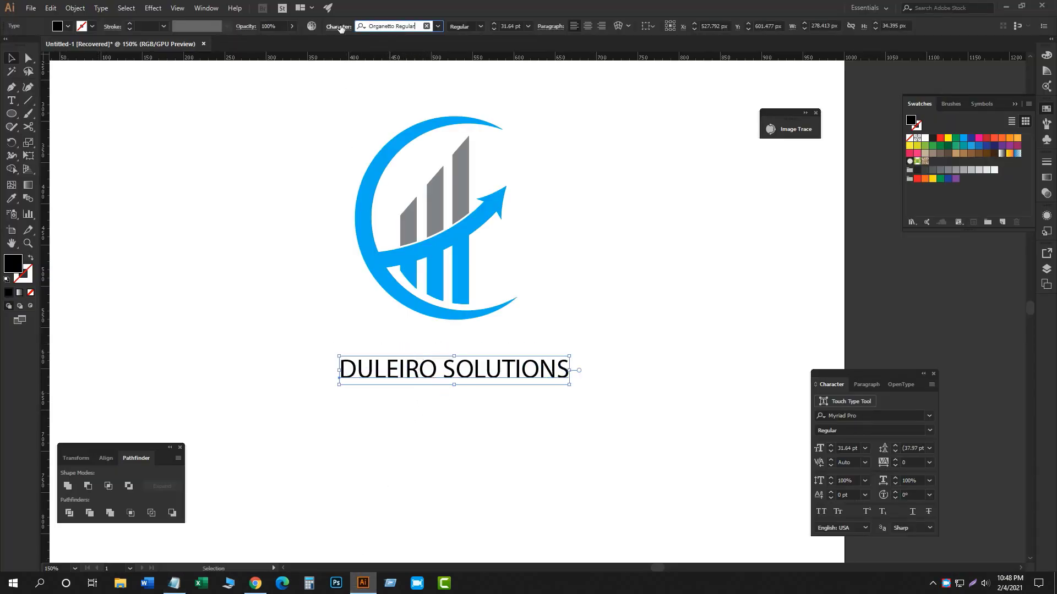
left_click(438, 26)
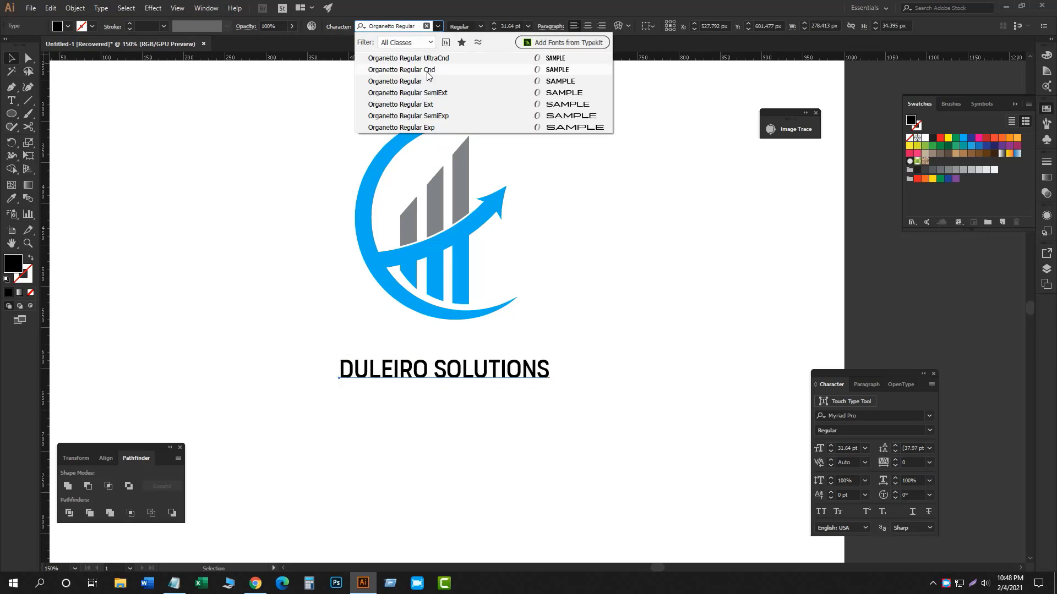
left_click(415, 82)
left_click(543, 468)
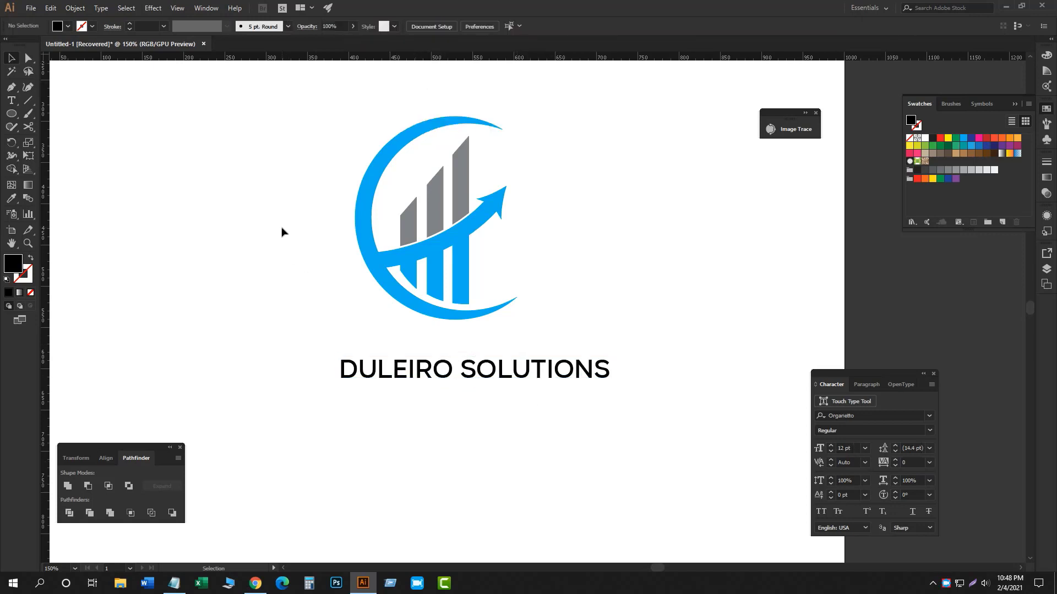
Group the emblem's shapes and align the group with the company name on their horizontal centres
left_click_drag(297, 173, 565, 326)
key("ctrl+g")
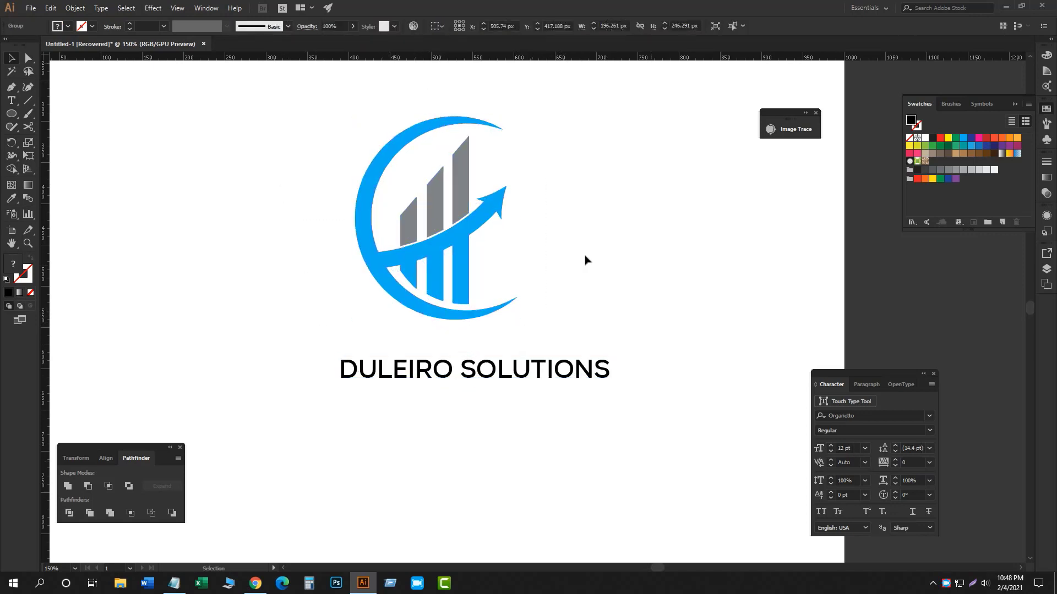
left_click(585, 259)
left_click_drag(321, 144, 551, 419)
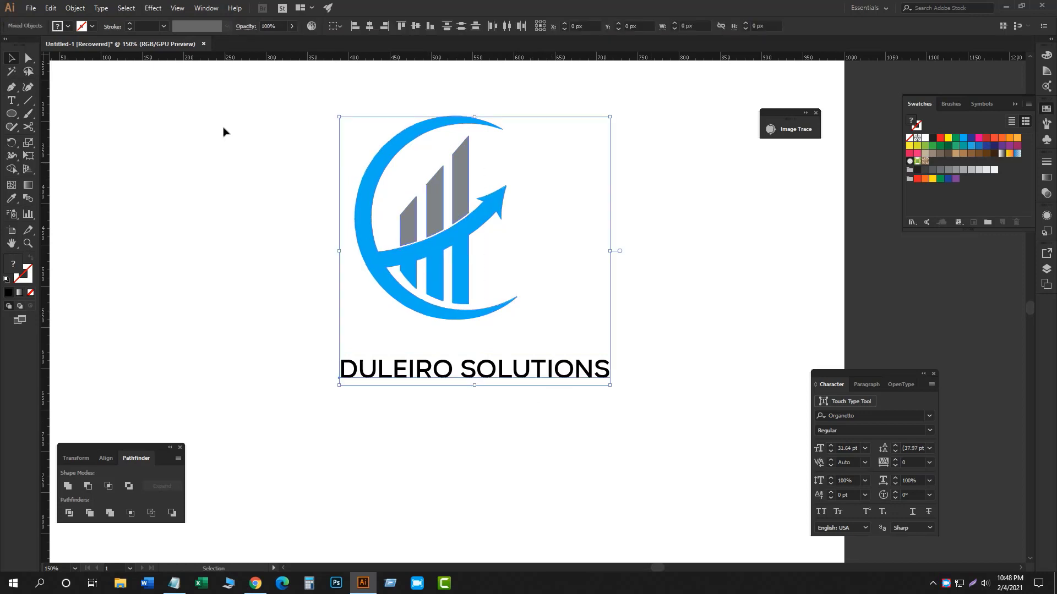
left_click(369, 26)
Move the company name up close beneath the emblem and enlarge it to about 356 px wide
left_click(501, 388)
left_click_drag(544, 381, 606, 366)
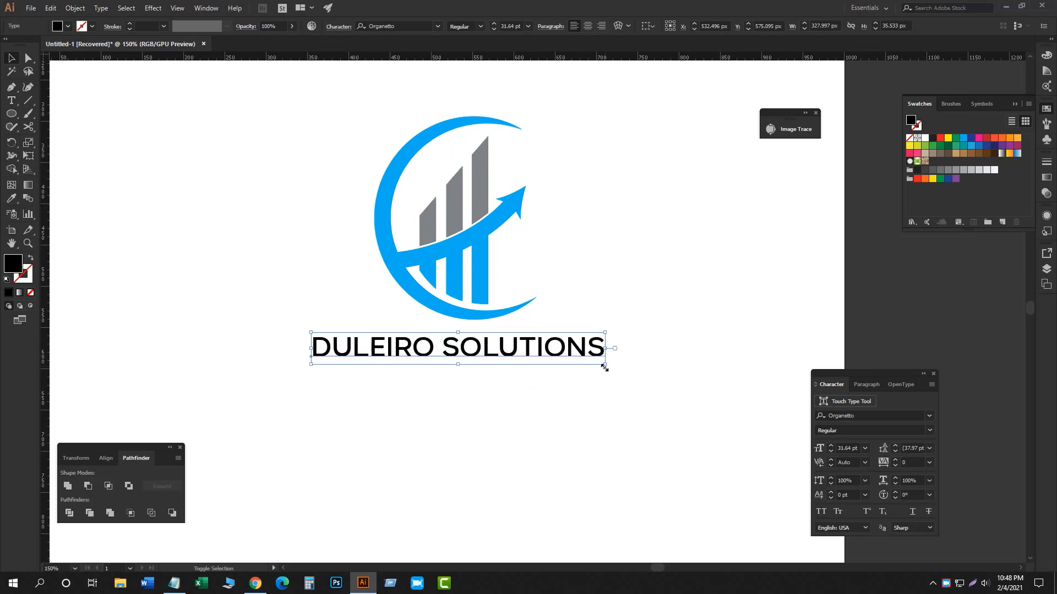
left_click(488, 392)
Align the company name and the emblem on their horizontal centres, and shift the name slightly to the right
left_click(542, 347)
left_click(378, 160, "shift")
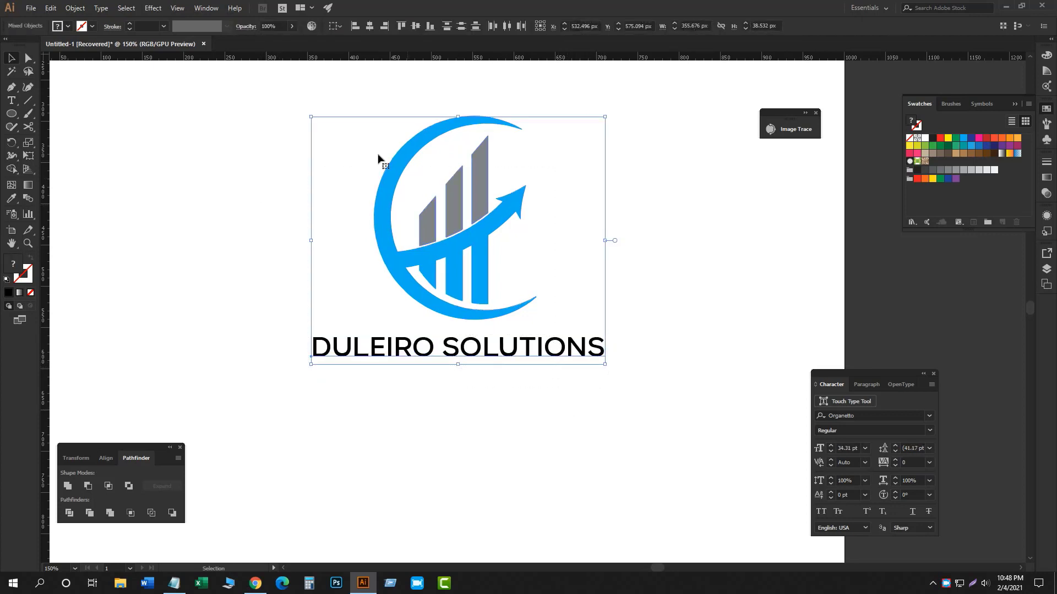
left_click(369, 26)
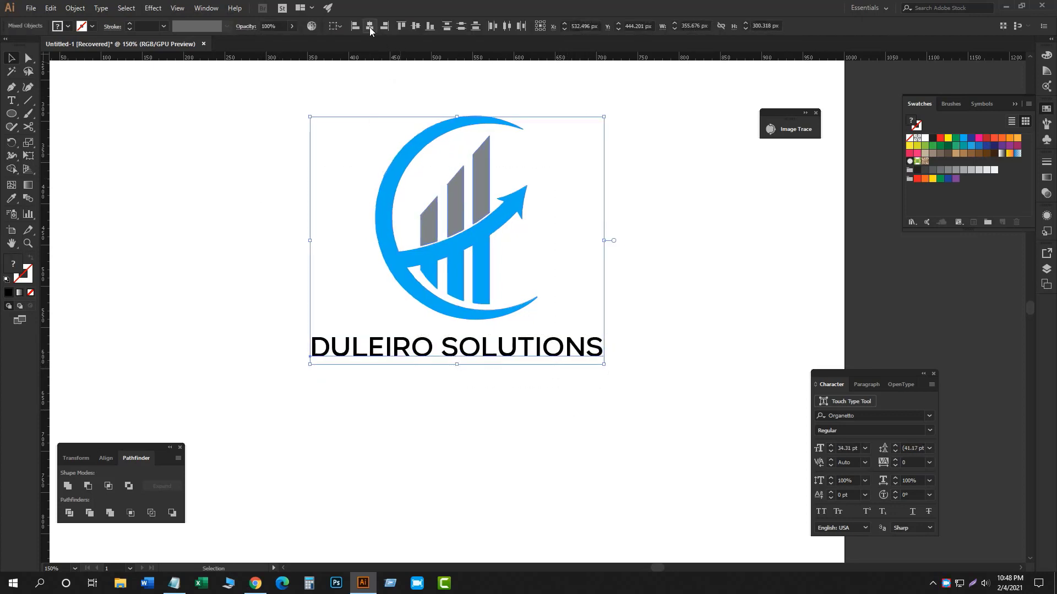
left_click(502, 428)
left_click_drag(512, 358, 521, 355)
left_click(525, 380)
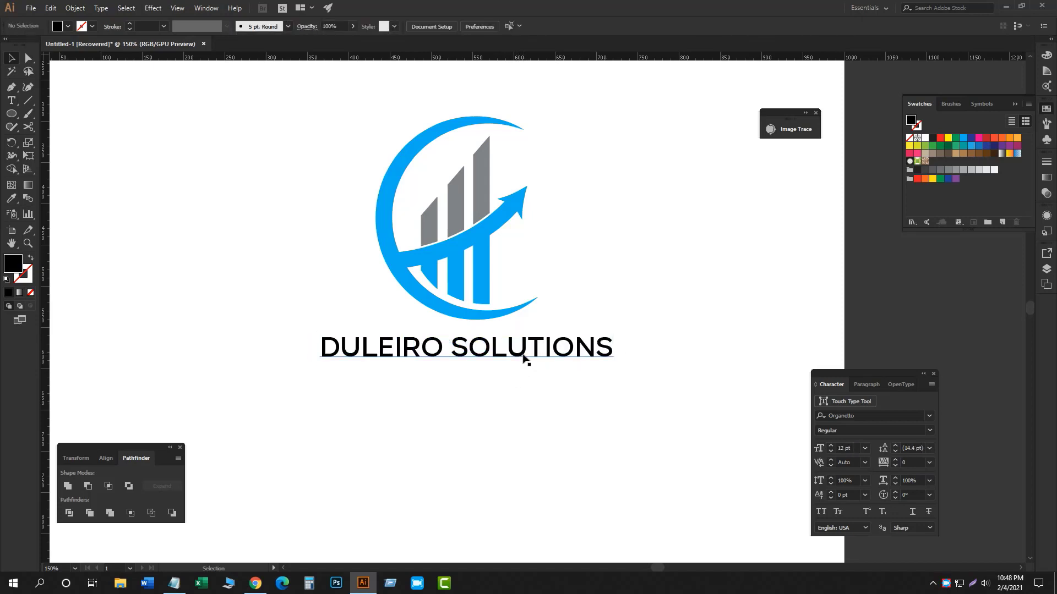
left_click(524, 356)
left_click(510, 394)
Switch to Notepad, copy the word Consulting and return to Illustrator
left_click(170, 587)
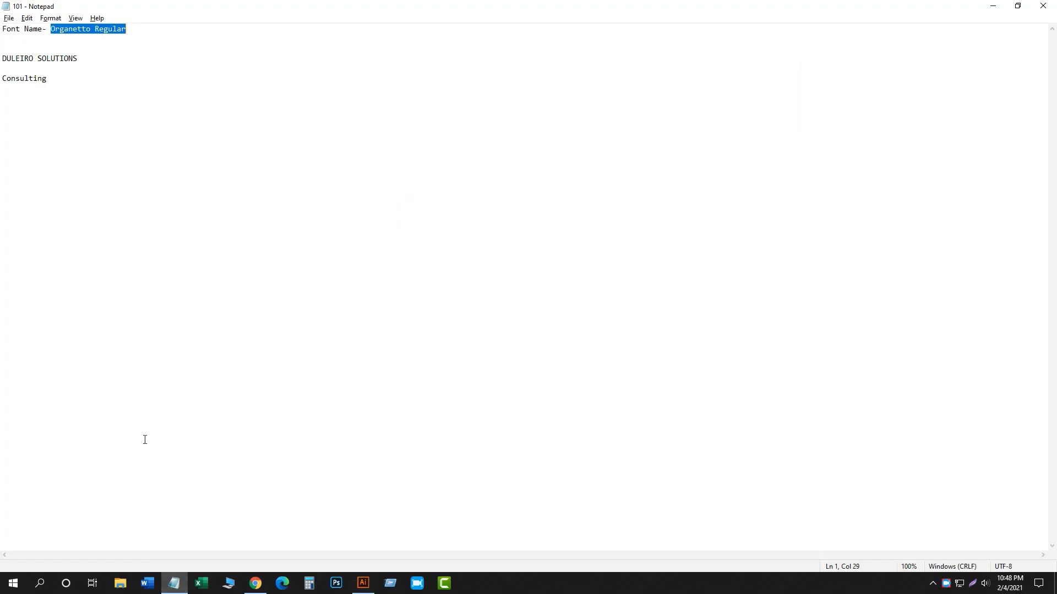
left_click_drag(2, 78, 85, 79)
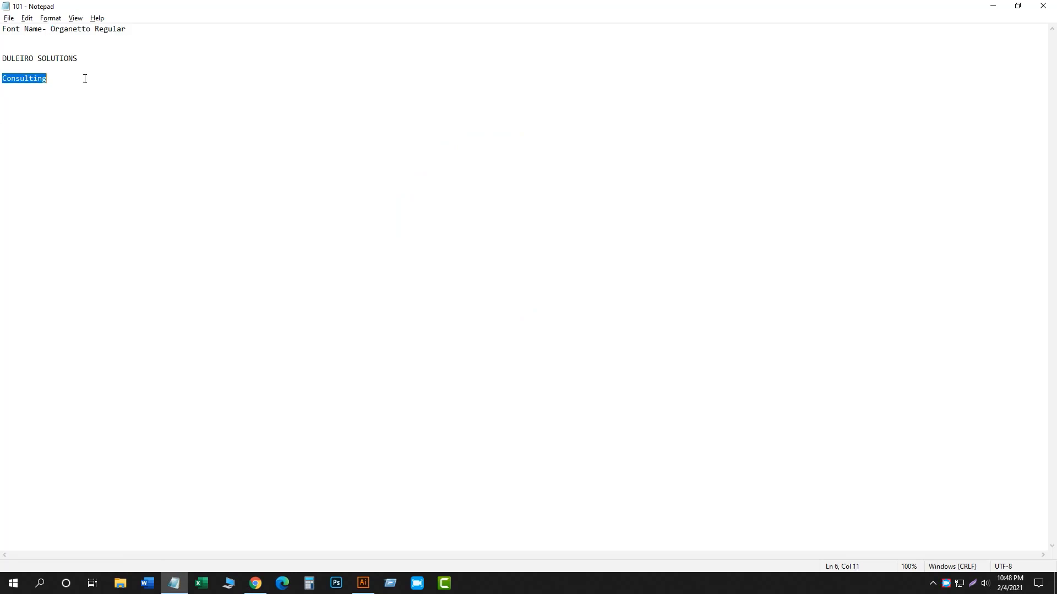
left_click(362, 584)
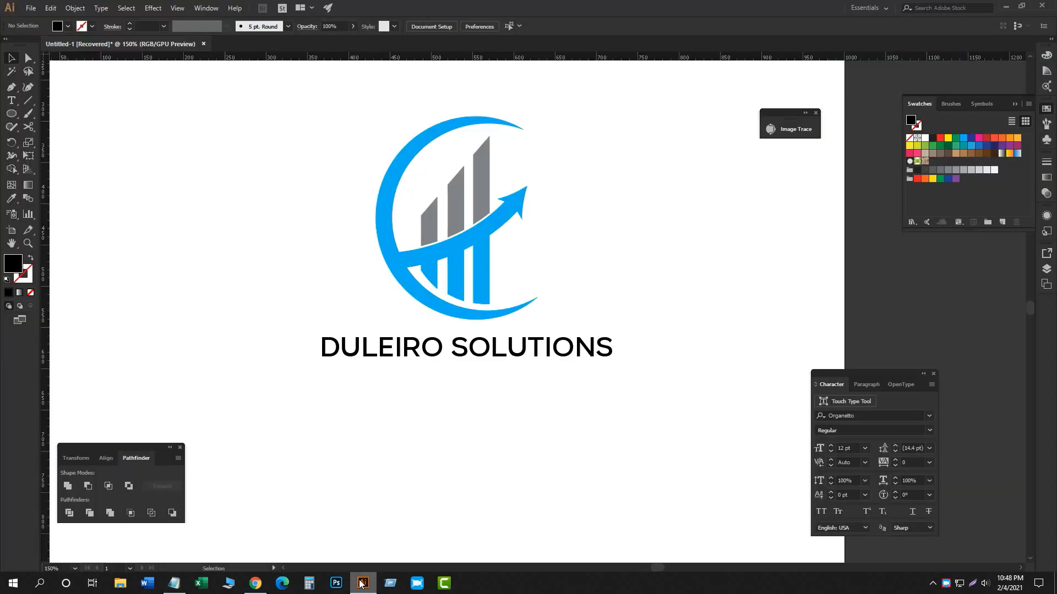
Add the text Consulting beneath the company name, centre it there and enlarge it to about 107 px wide
left_click(11, 101)
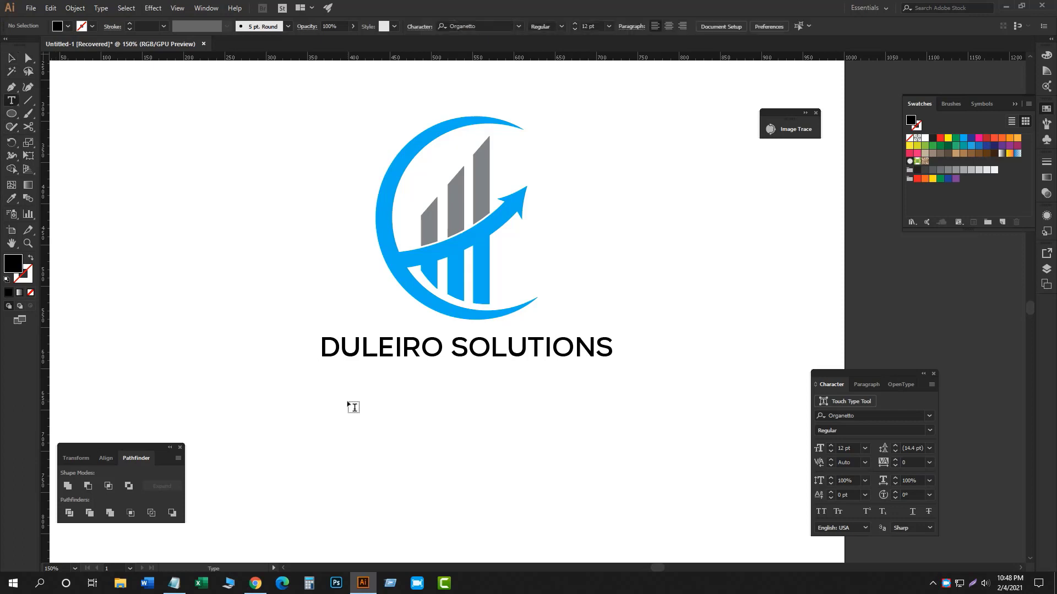
left_click(359, 407)
type("CONSULTING")
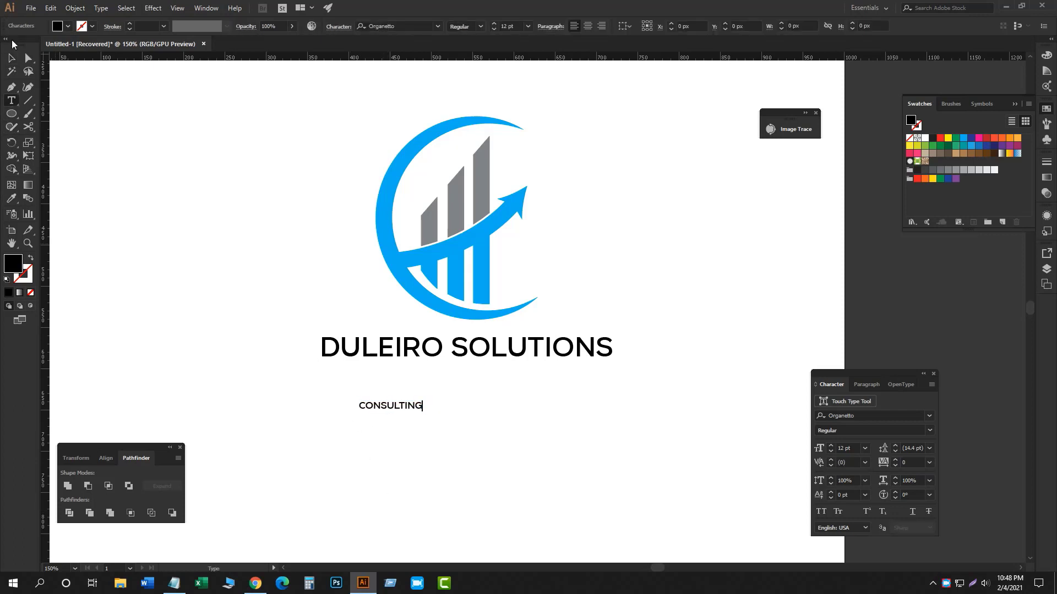
left_click(11, 58)
left_click(231, 347)
left_click(416, 404)
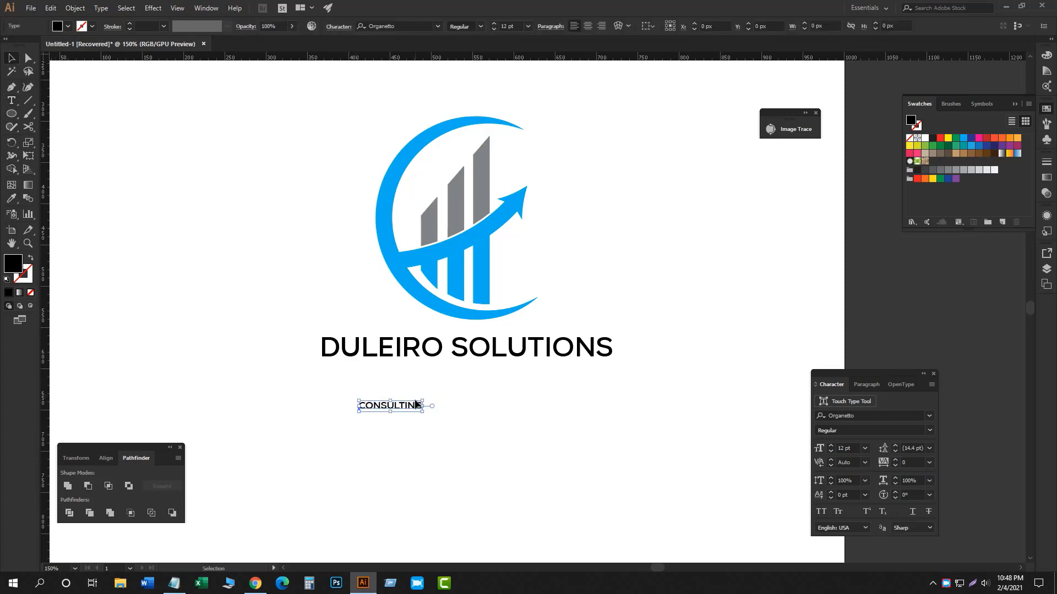
left_click_drag(408, 408, 514, 390)
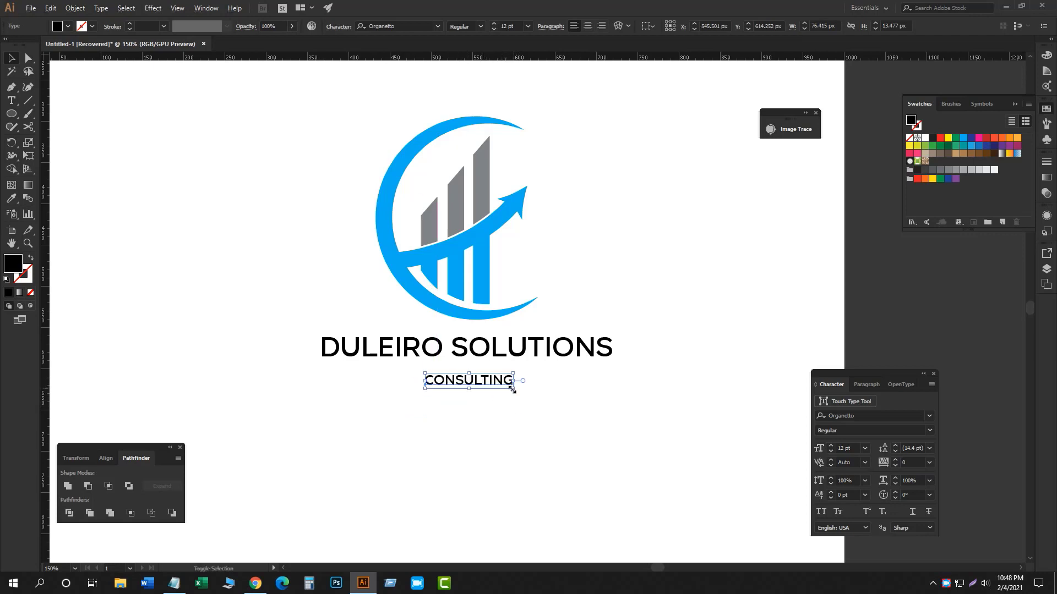
Format the Consulting text in Roboto Regular with All Caps and a tracking of 50
left_click(401, 26)
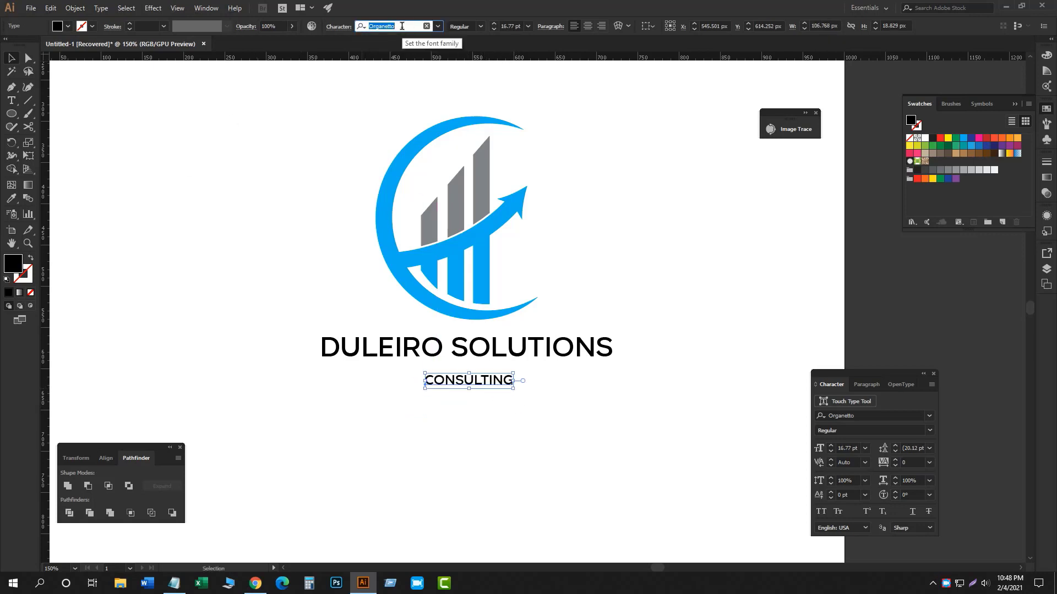
type("Robo")
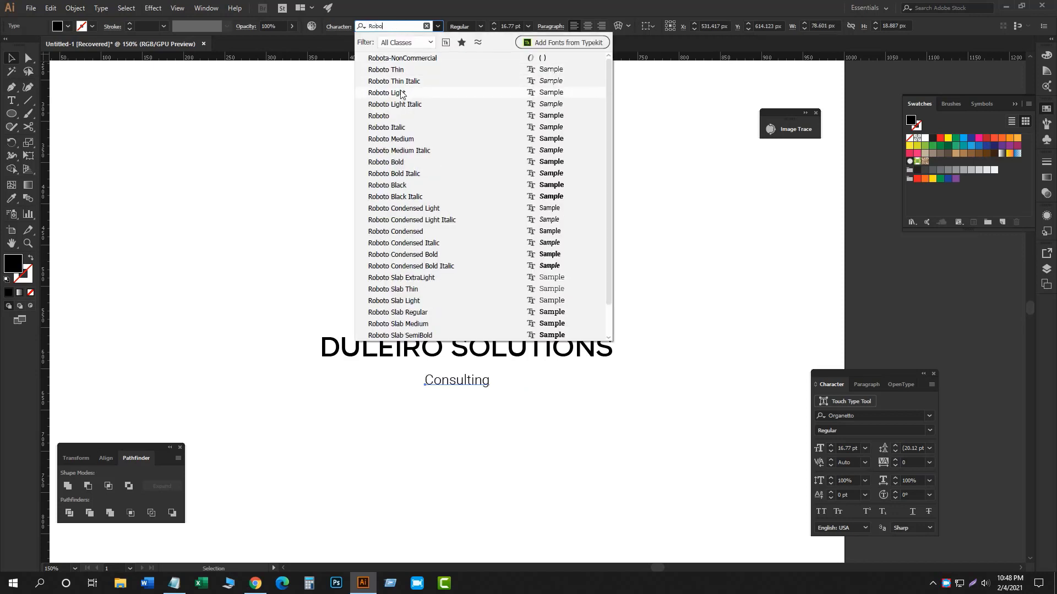
left_click(385, 117)
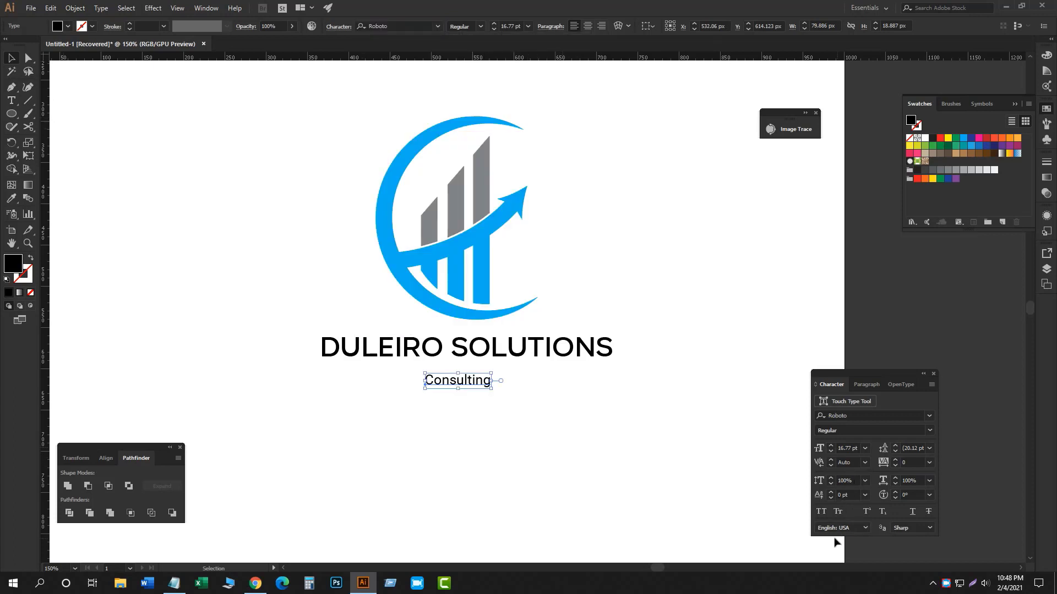
left_click(820, 512)
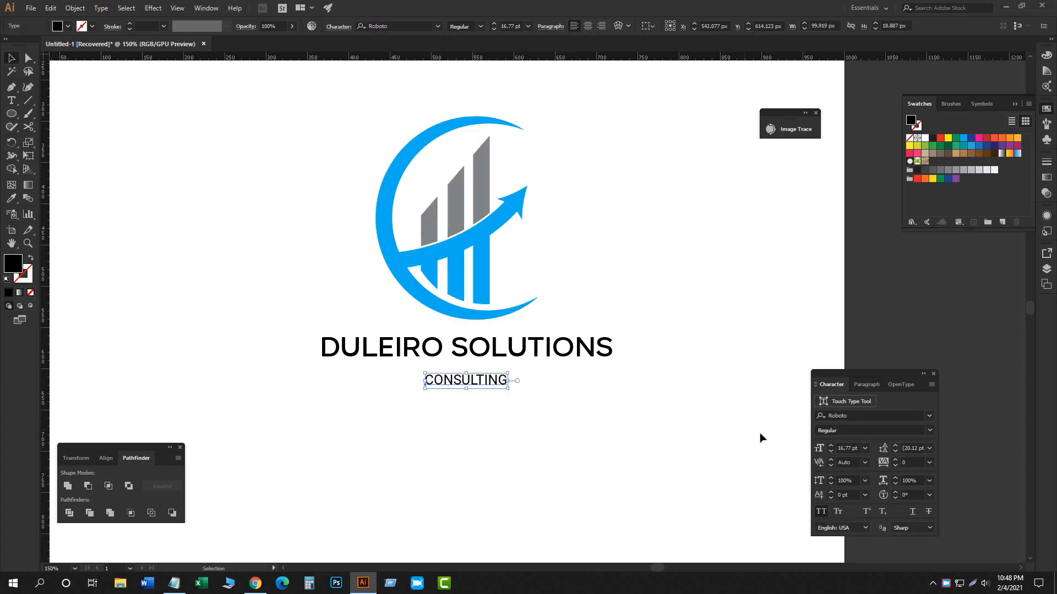
left_click(930, 462)
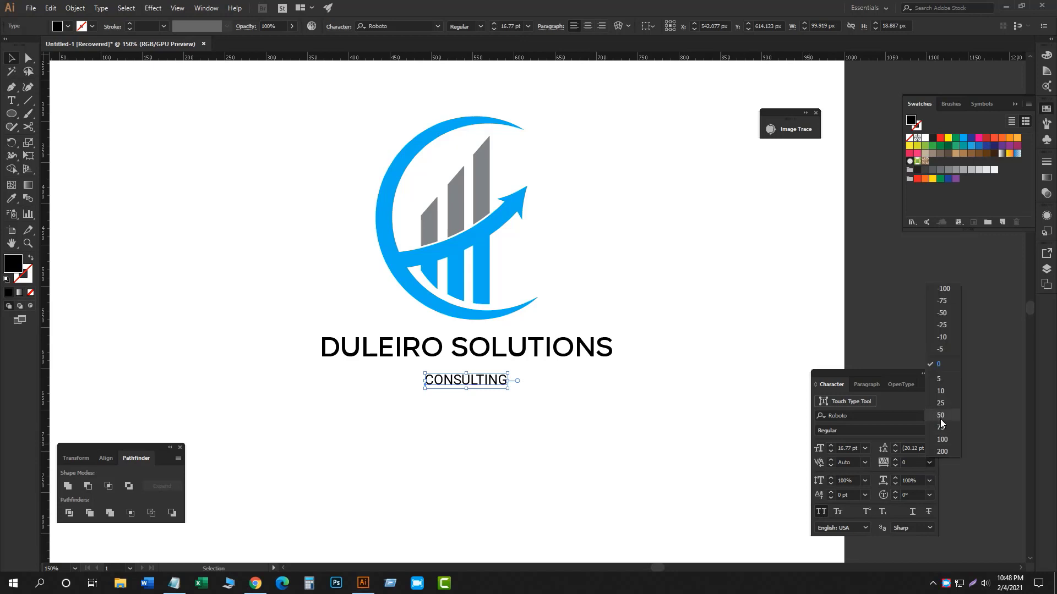
left_click(940, 416)
left_click(658, 444)
Move CONSULTING up closer to the company name and align the emblem and both text lines on their horizontal centres
left_click_drag(490, 385, 489, 379)
left_click(460, 394)
left_click_drag(312, 302, 570, 404)
left_click(337, 215)
left_click_drag(319, 183, 591, 438)
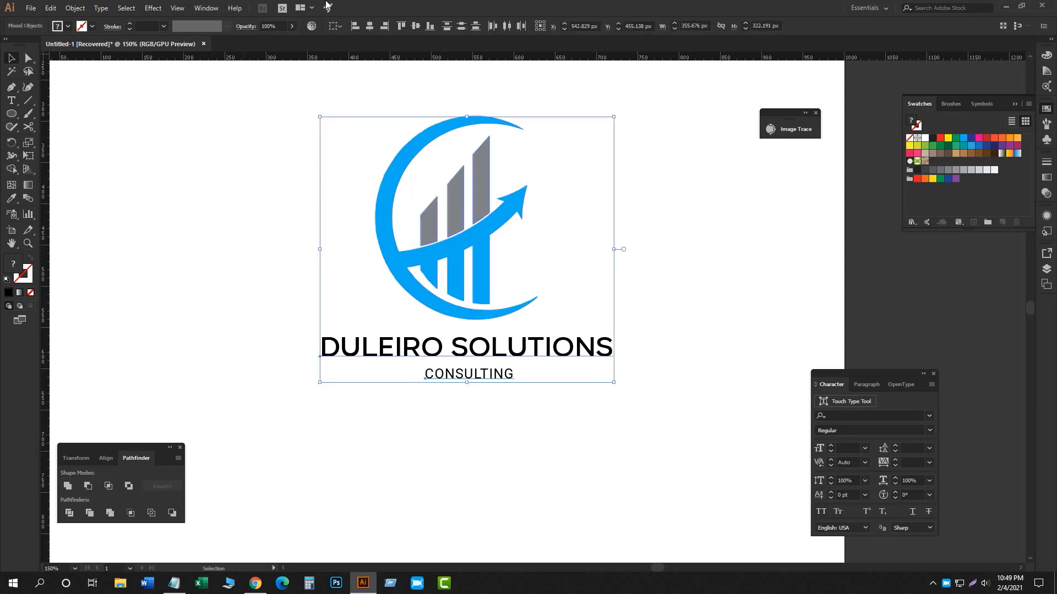
left_click(370, 27)
left_click(515, 417)
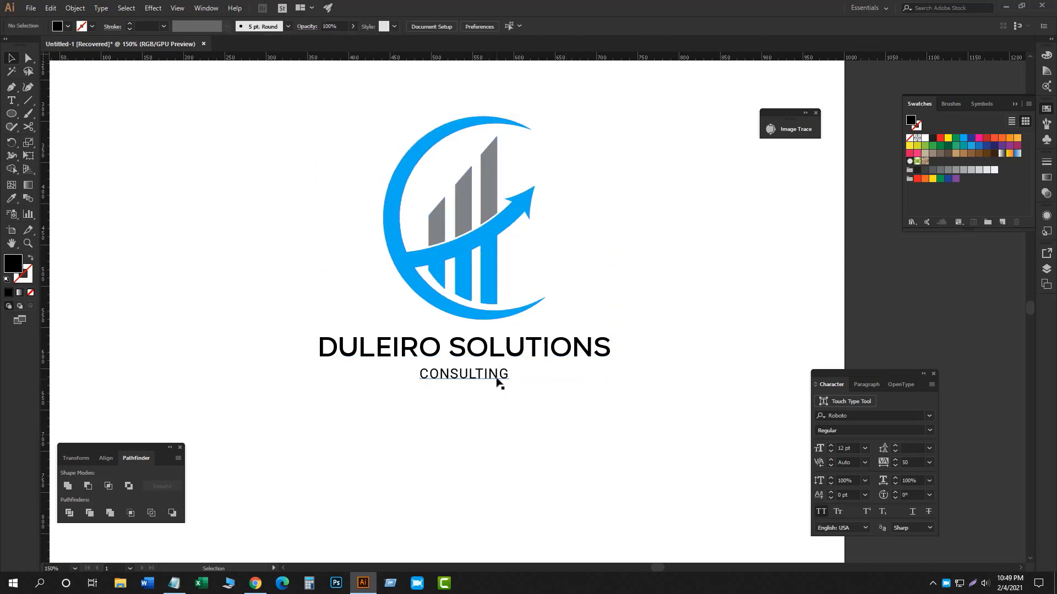
Enlarge the CONSULTING text proportionally from its centre to about 24 pt
left_click(499, 377)
left_click_drag(509, 385, 529, 383)
left_click(455, 397)
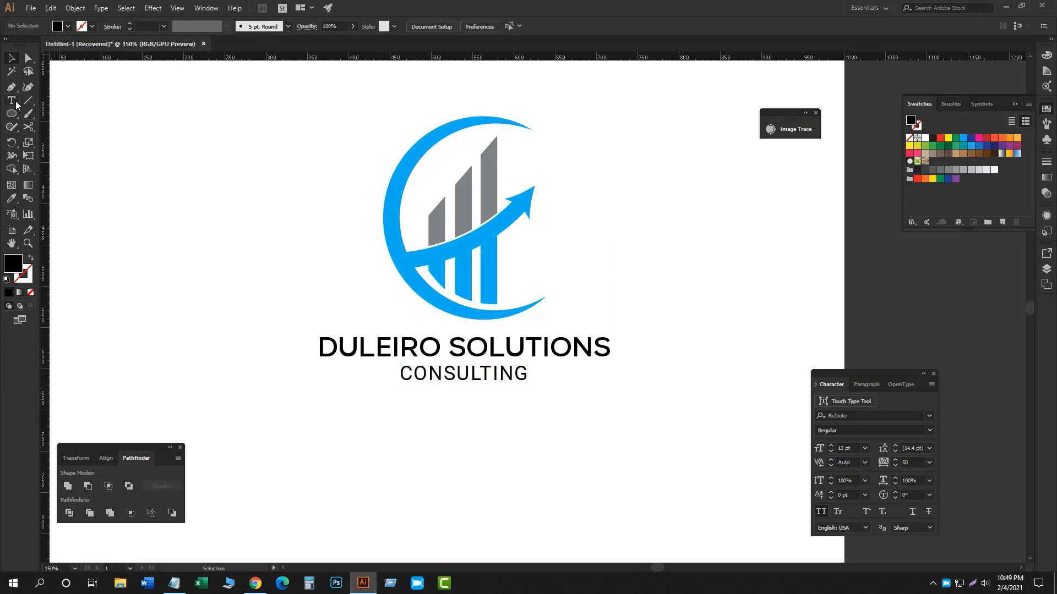
Draw a black bar about 355 px wide across CONSULTING, spanning the company name's width, and reduce its height to 5 px
left_click_drag(11, 114, 57, 113)
left_click_drag(318, 369, 610, 378)
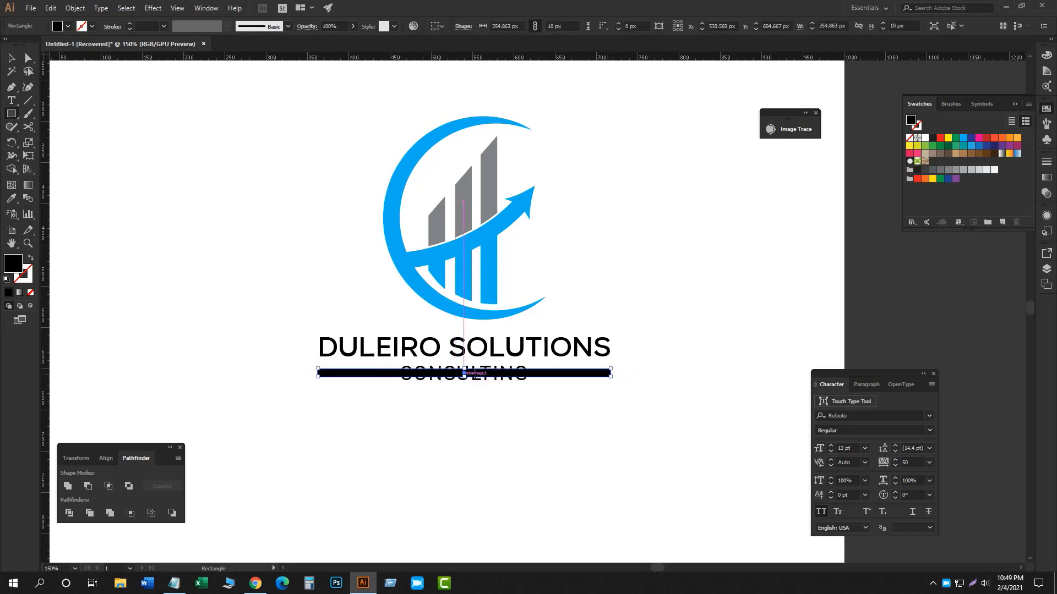
scroll(464, 372, "up", 3)
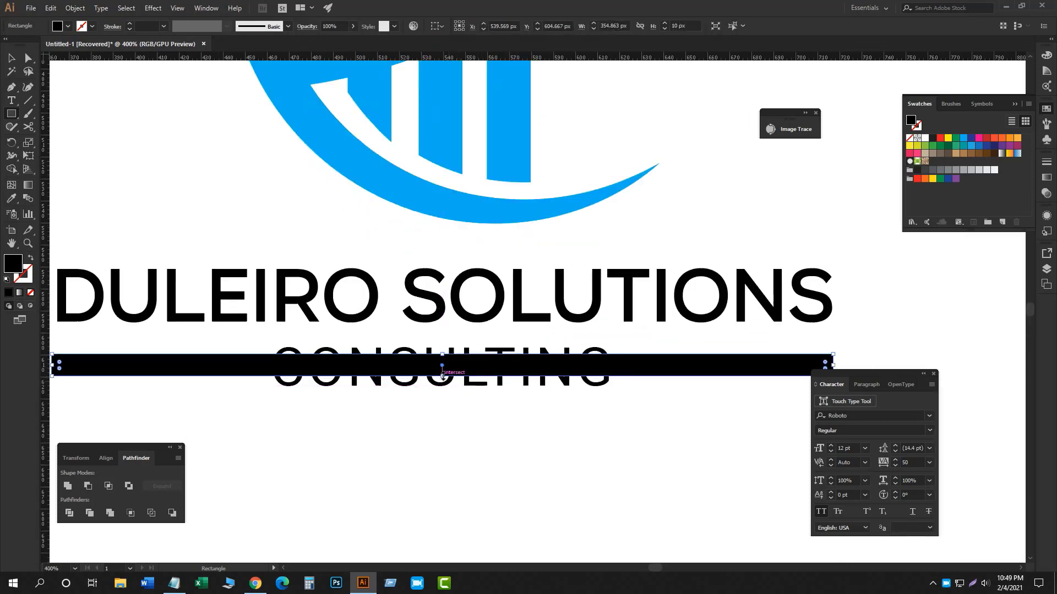
left_click_drag(442, 377, 443, 366)
left_click(13, 59)
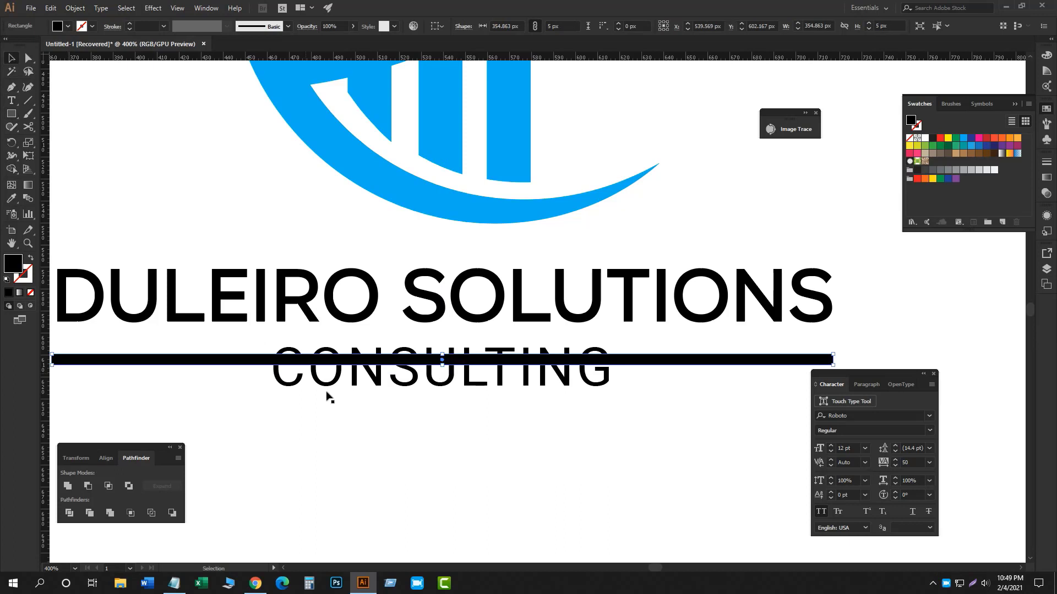
left_click(362, 419)
Align the bar and the CONSULTING text on both their horizontal and vertical centres
scroll(329, 395, "down", 1)
left_click_drag(326, 392, 326, 391)
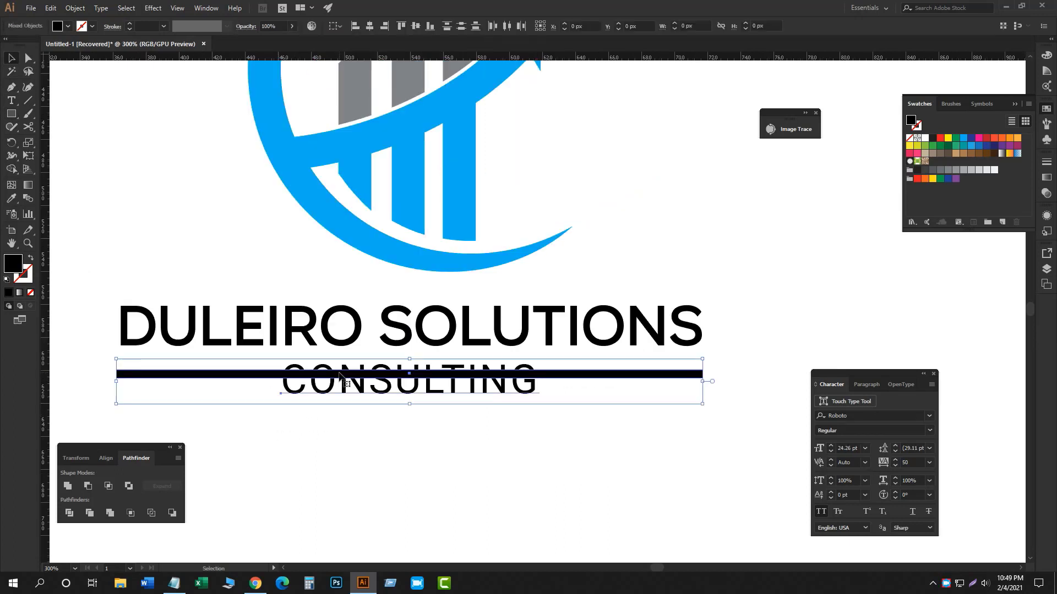
left_click(371, 27)
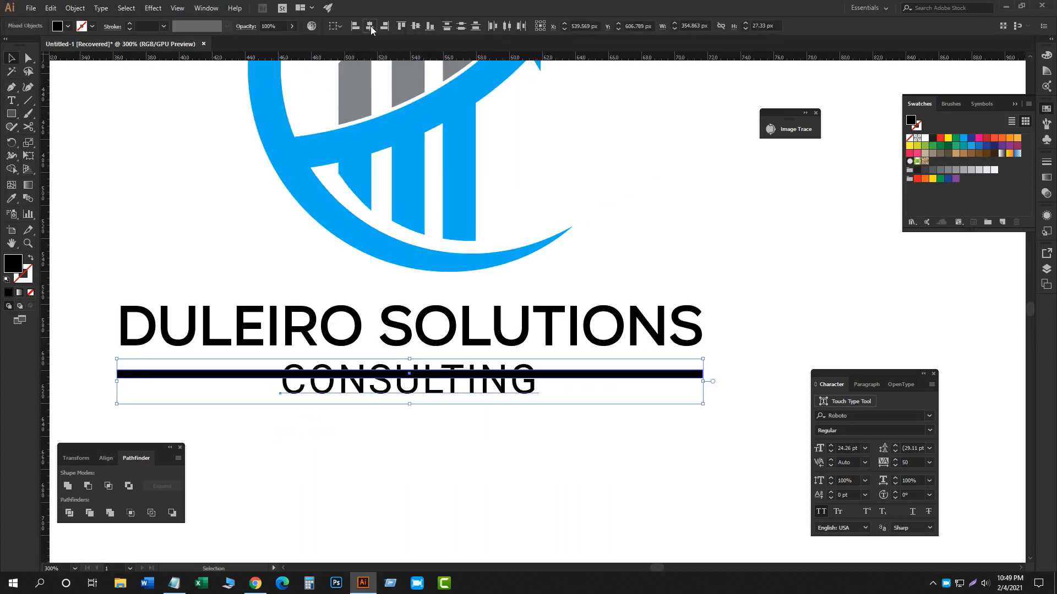
left_click(414, 27)
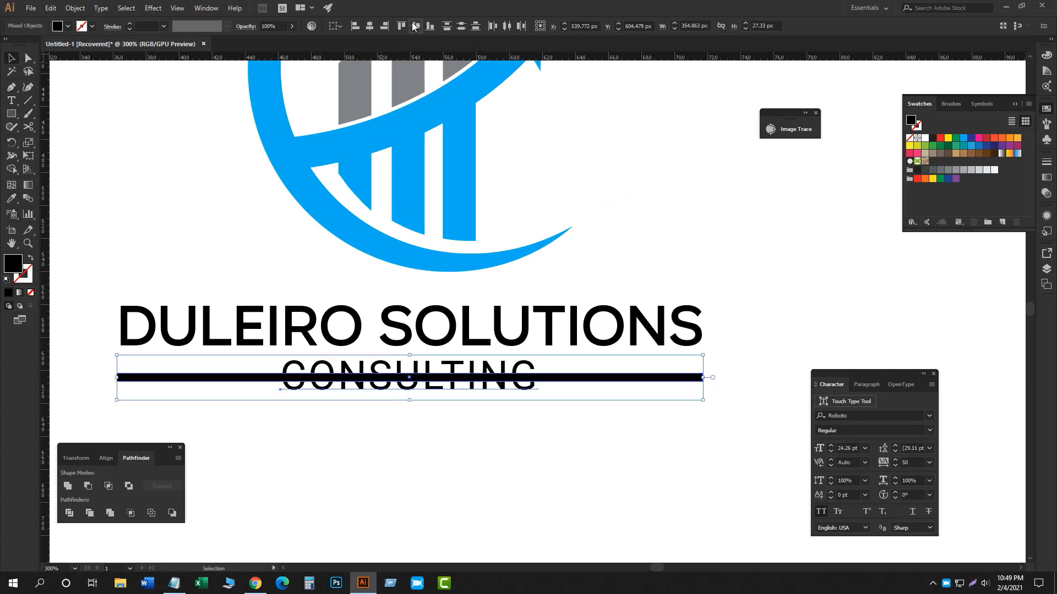
left_click(430, 432)
Draw a rectangle about 156 by 17 px over the CONSULTING text and the middle of the bar
left_click(12, 114)
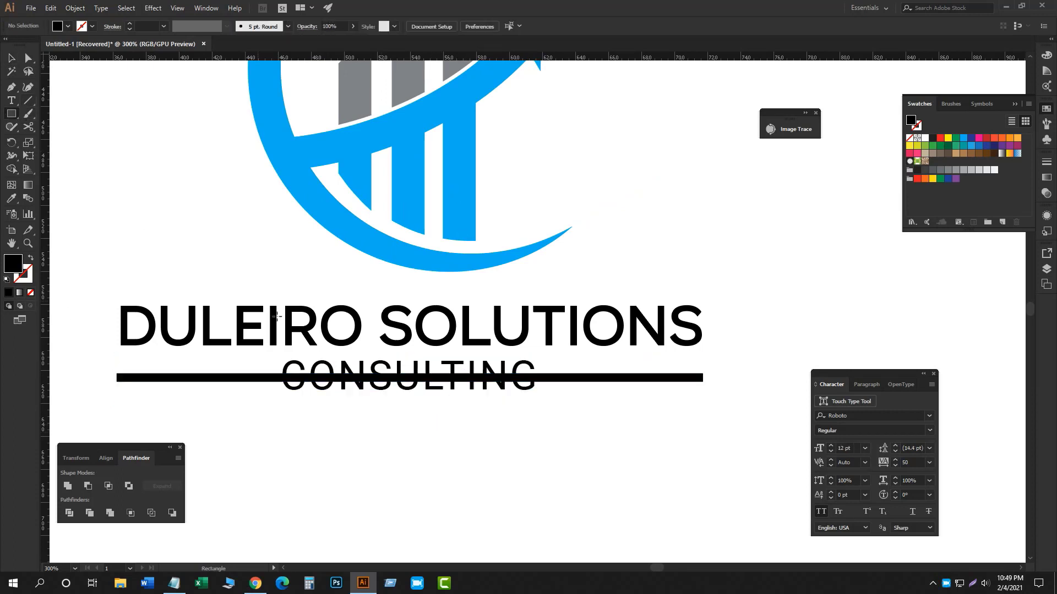
left_click_drag(281, 363, 538, 389)
left_click(12, 59)
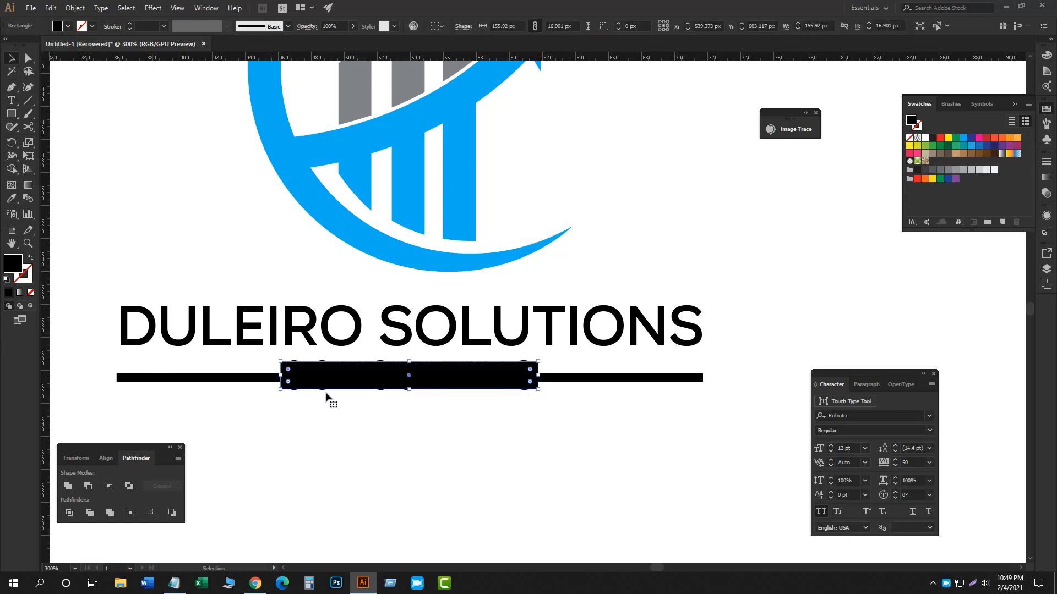
Use Shape Builder to remove the rectangle and the bar's middle section, leaving a line on each side of CONSULTING
left_click_drag(406, 409, 438, 372)
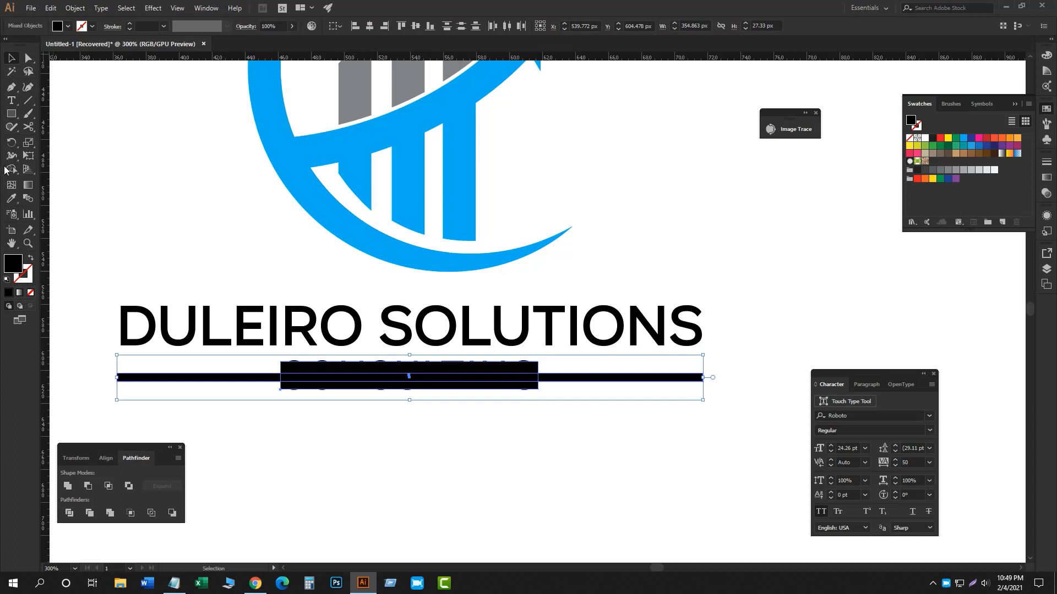
left_click(11, 169)
left_click(374, 383, "alt")
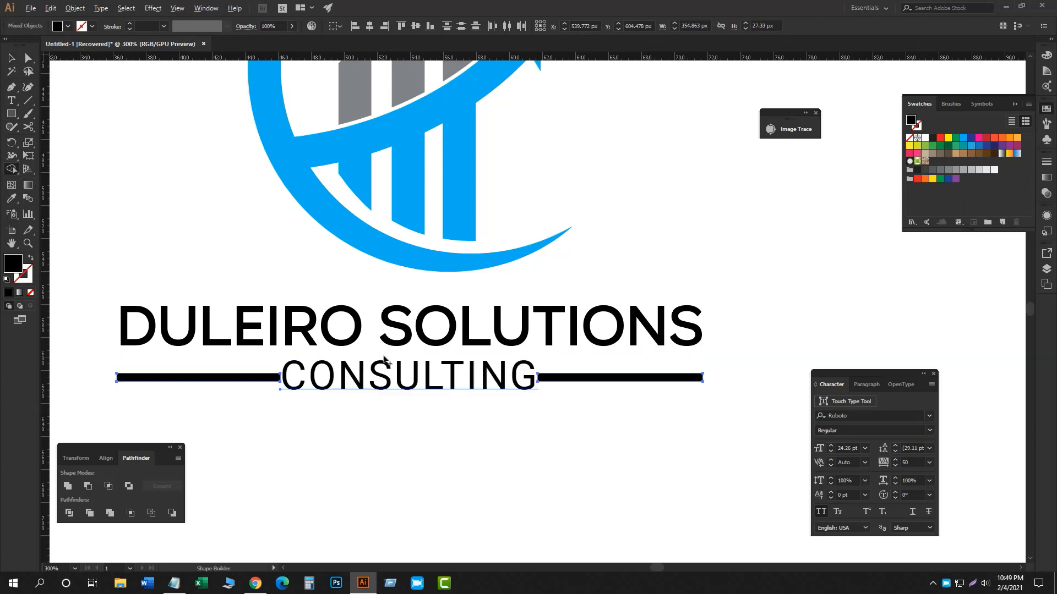
left_click(12, 59)
left_click(422, 413)
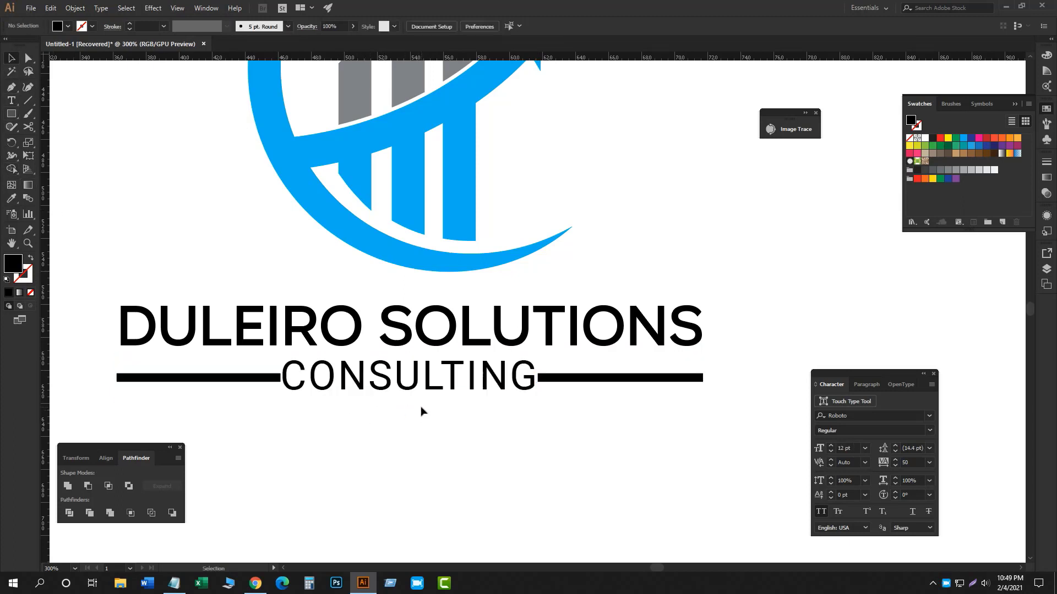
Expand the DULEIRO SOLUTIONS name, the CONSULTING text and the flanking lines into shapes
scroll(422, 413, "down", 2)
left_click_drag(310, 435, 556, 366)
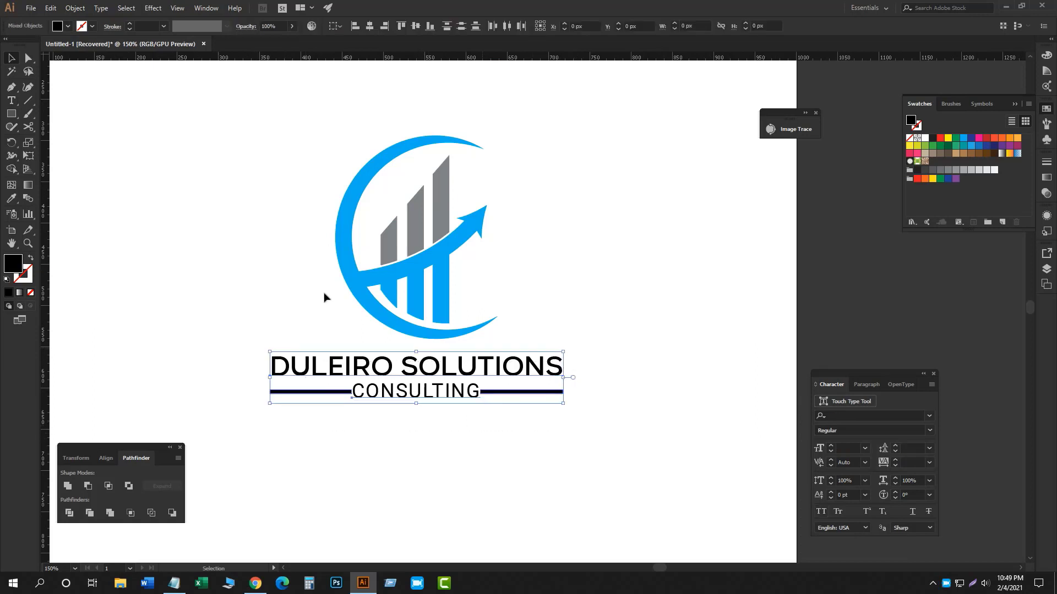
left_click(75, 8)
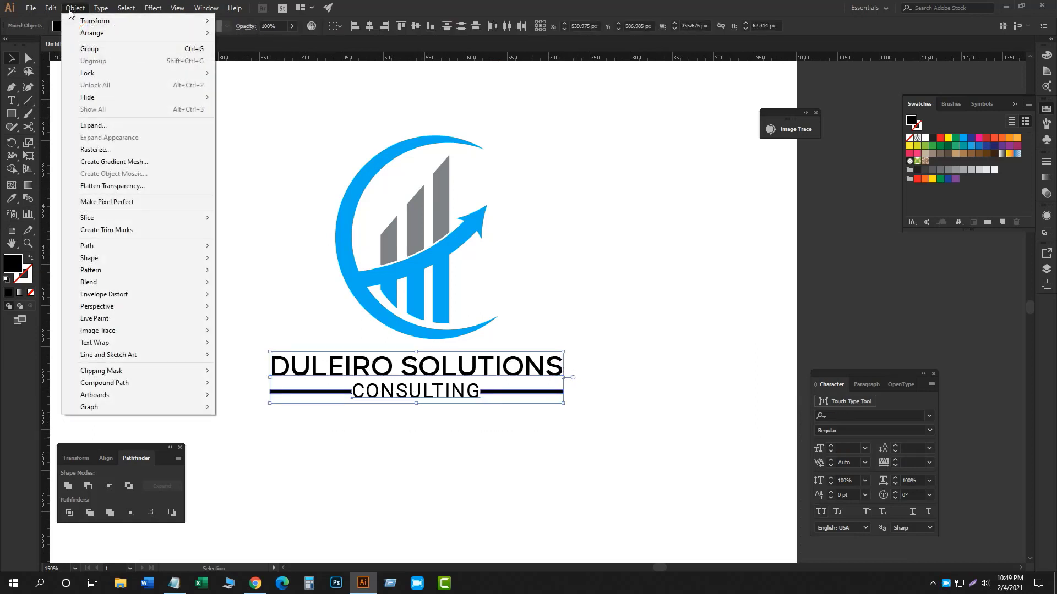
left_click(92, 125)
left_click(498, 354)
left_click(483, 449)
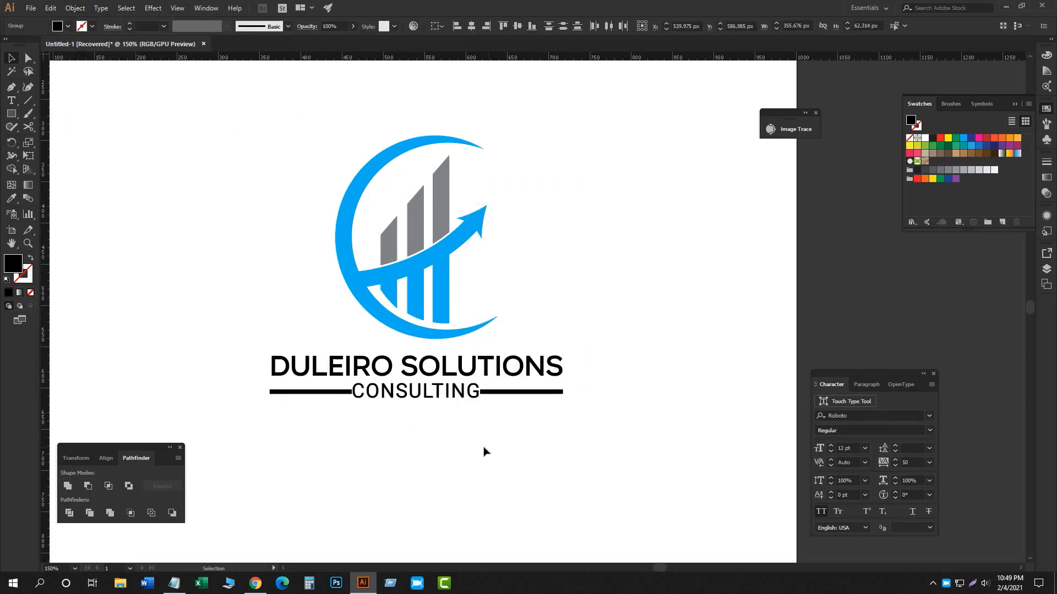
Recolour the CONSULTING tagline and both flanking lines with the grey sampled from the icon's bars
left_click_drag(304, 419, 425, 399)
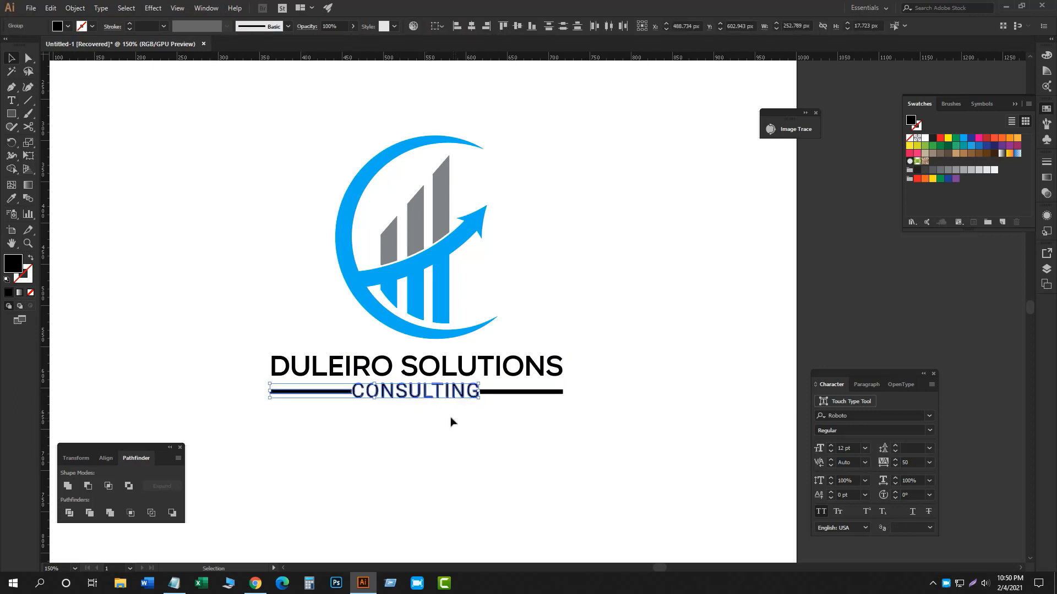
left_click(428, 421)
left_click_drag(353, 418, 503, 395)
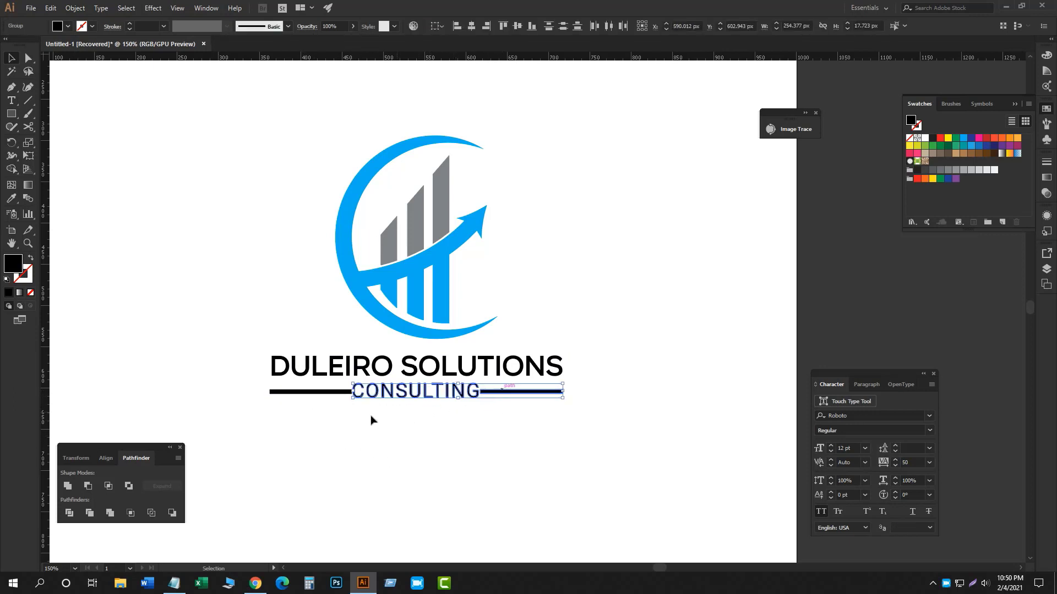
left_click(323, 392, "shift")
key("i")
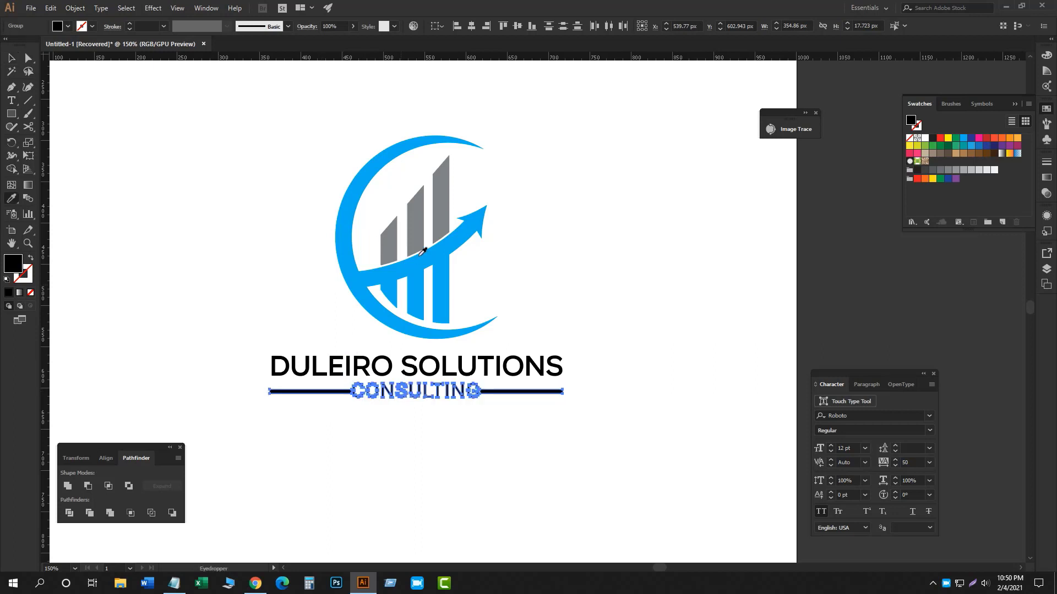
left_click(419, 217)
key("v")
left_click(186, 198)
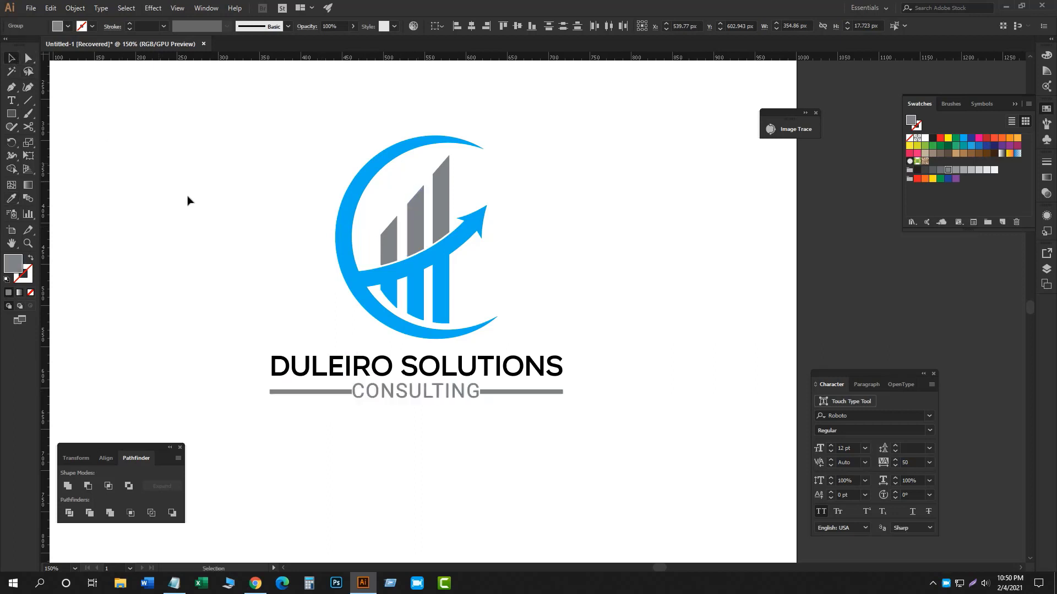
Recolour the DULEIRO SOLUTIONS name with the blue sampled from the icon's lower bars
left_click(487, 374)
key("i")
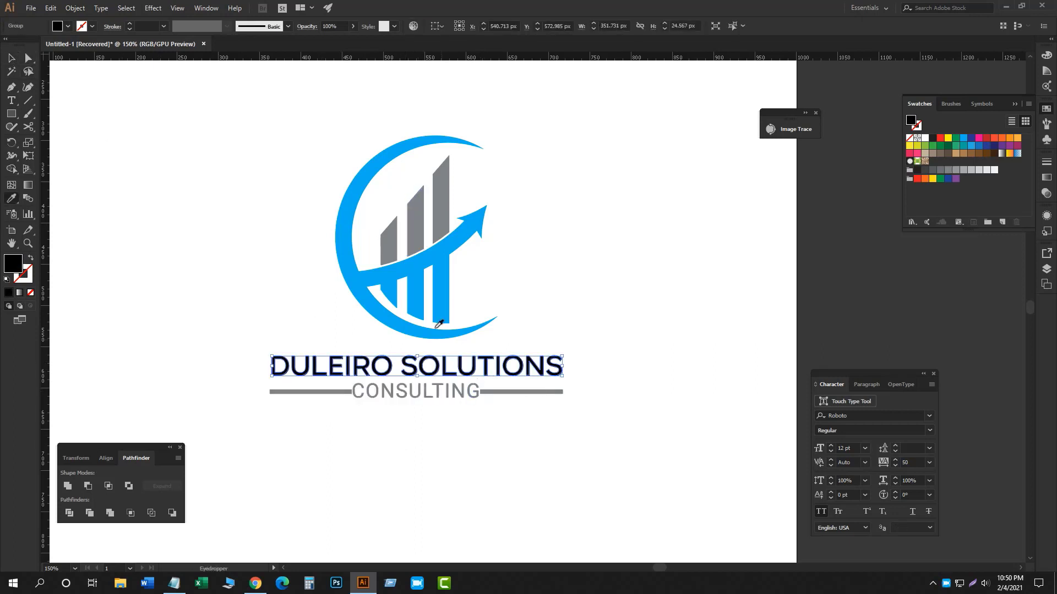
left_click(445, 274)
key("v")
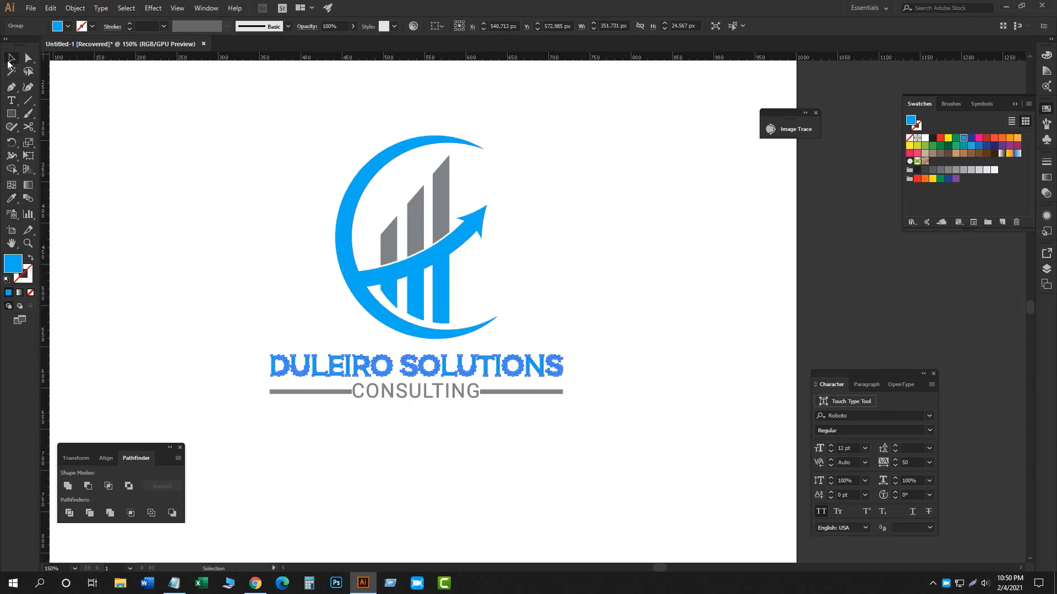
left_click(407, 434)
Group the company name with the CONSULTING tagline and its two lines
left_click_drag(273, 374, 575, 418)
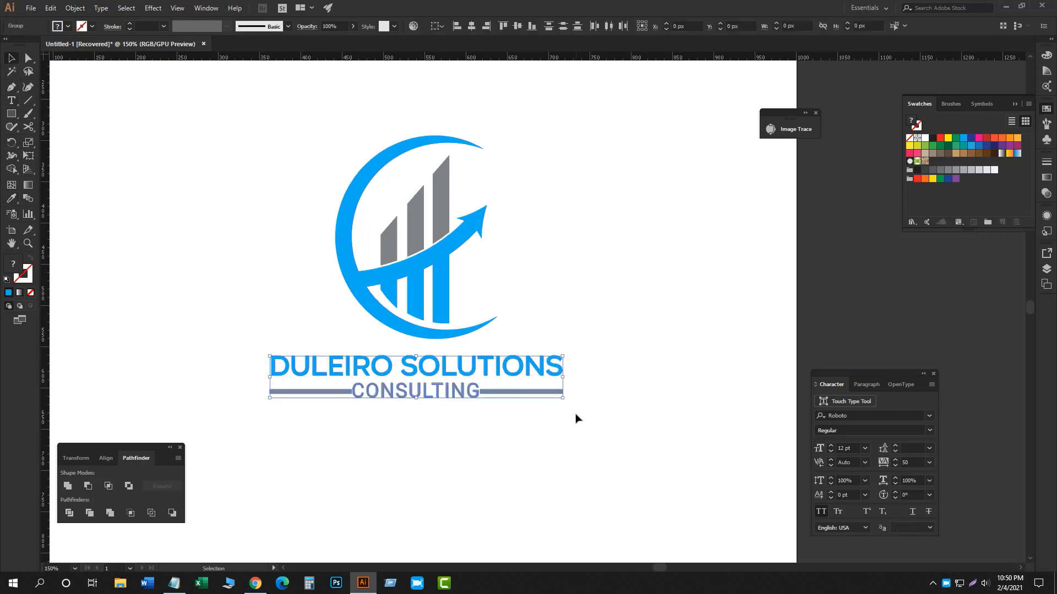
left_click(522, 456)
left_click_drag(248, 173, 591, 438)
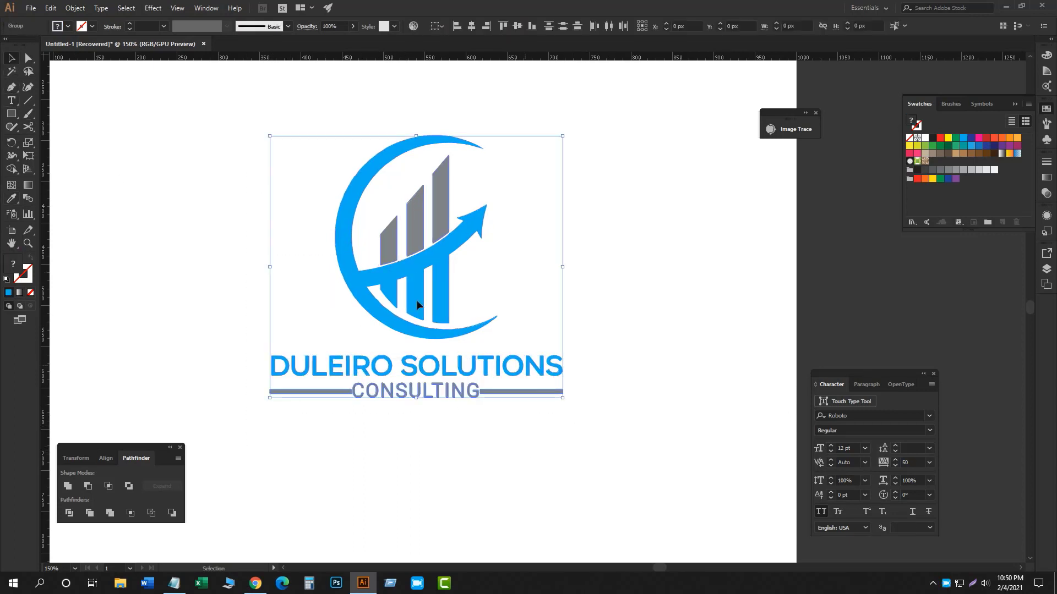
left_click(620, 238)
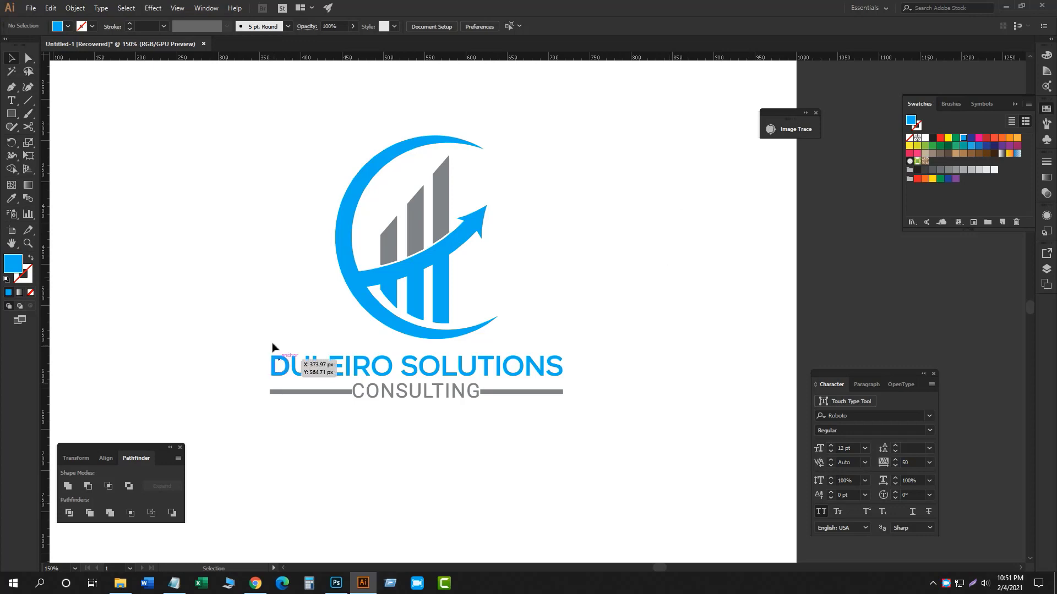
left_click_drag(247, 210, 579, 448)
left_click(603, 454)
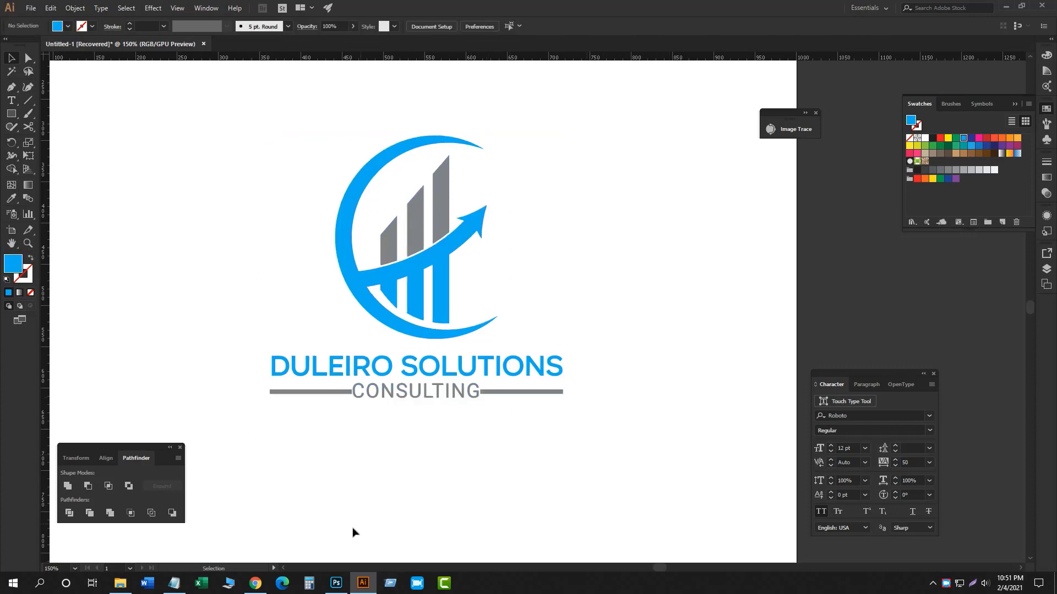
Switch to Photoshop and open the contents of the Your Logo smart object in the 3d glass window logo mockup
left_click(336, 582)
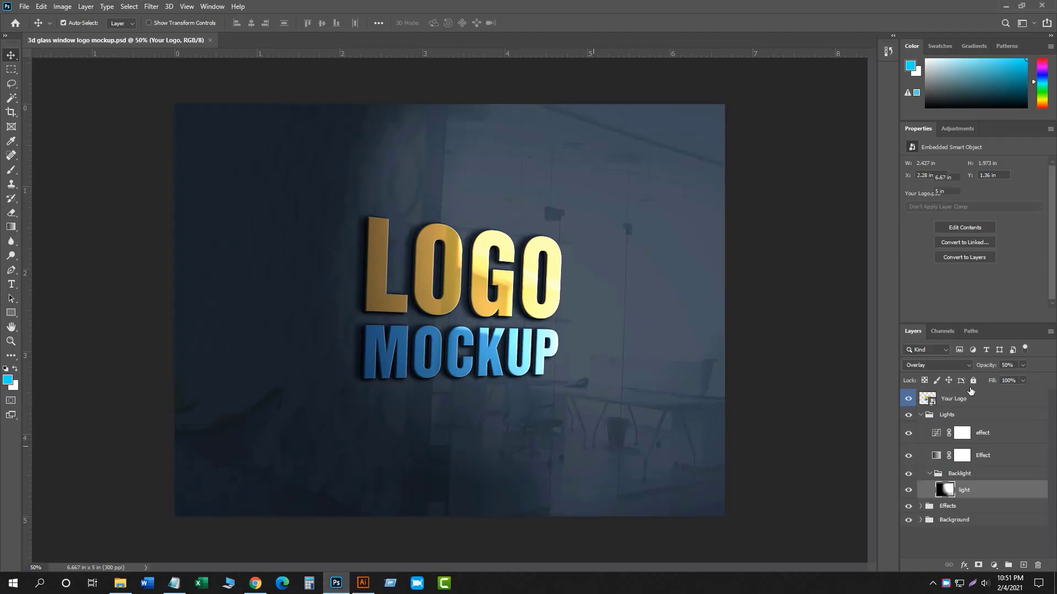
double_click(931, 404)
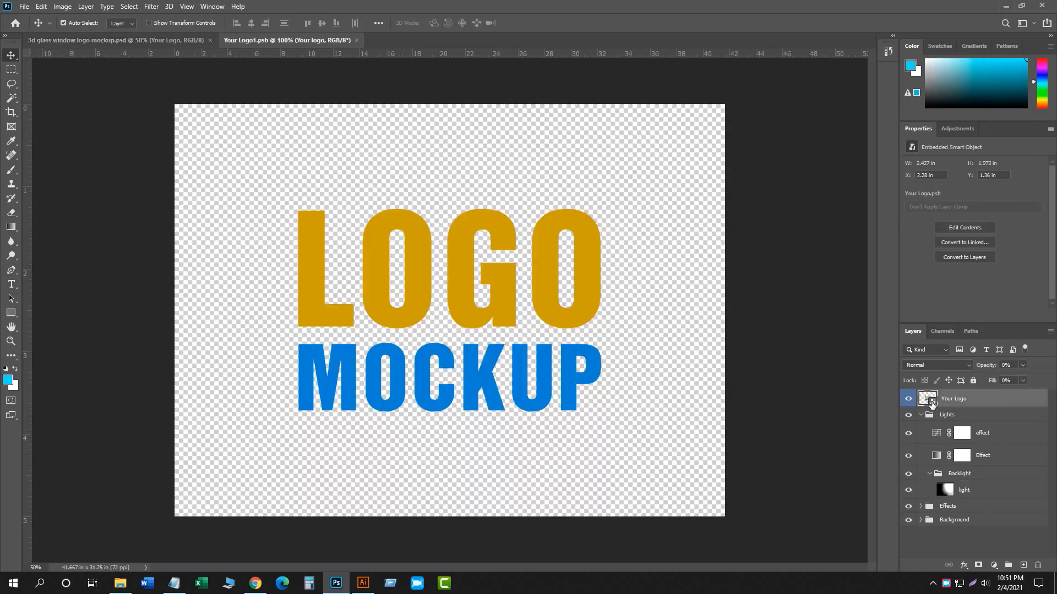
Switch back to Illustrator and move the text group up about 9 px, closer to the icon
left_click(363, 582)
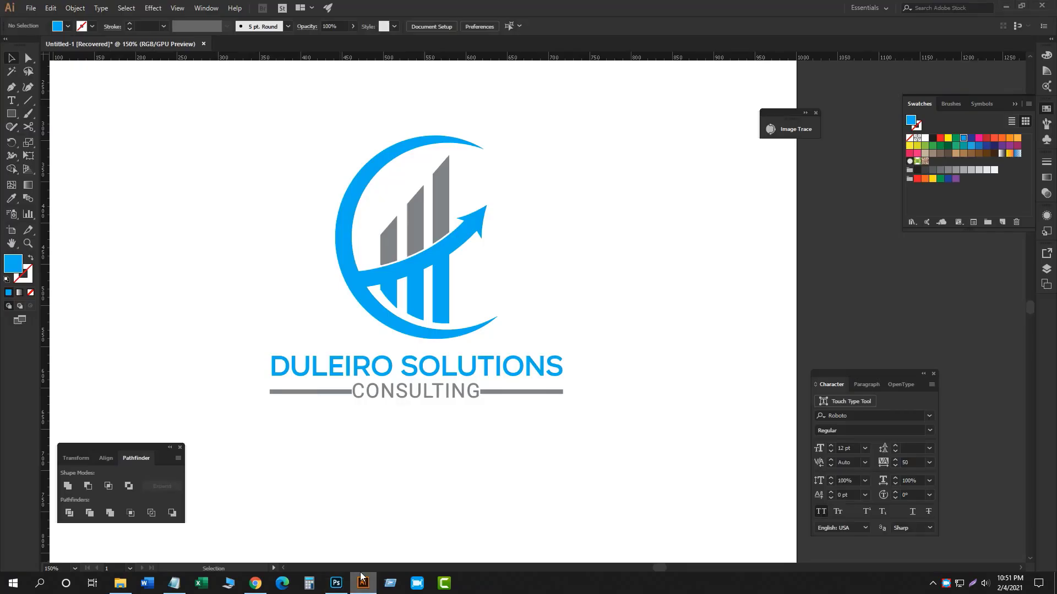
key("ctrl+a")
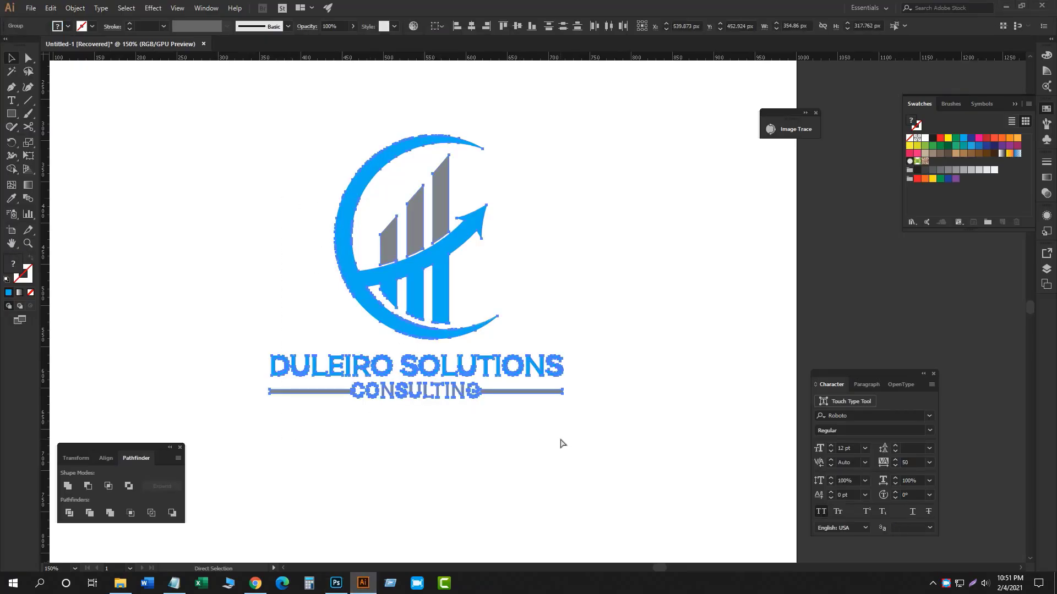
left_click(537, 450)
left_click(512, 374)
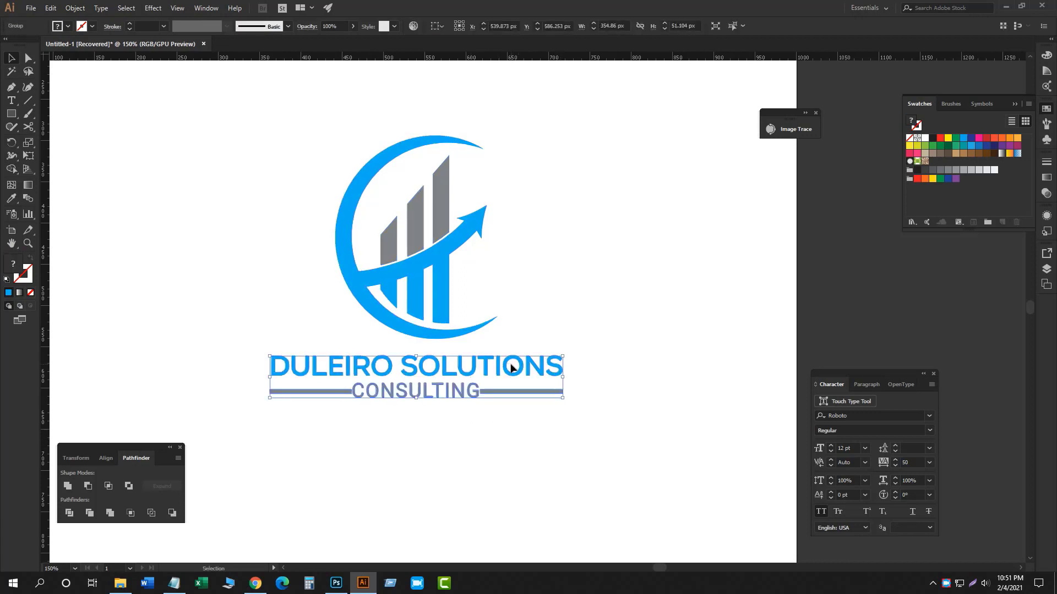
left_click_drag(512, 374, 512, 367)
Group the icon and the text block into a single logo object
left_click_drag(280, 193, 573, 443)
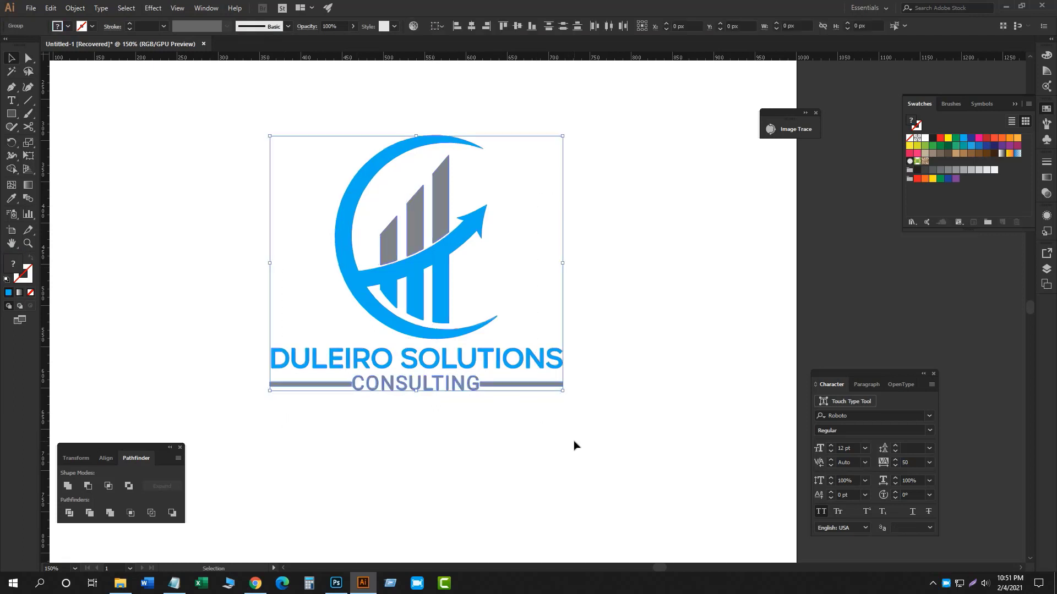
key("a")
key("v")
left_click(283, 245)
left_click_drag(285, 217, 515, 421)
left_click(72, 8)
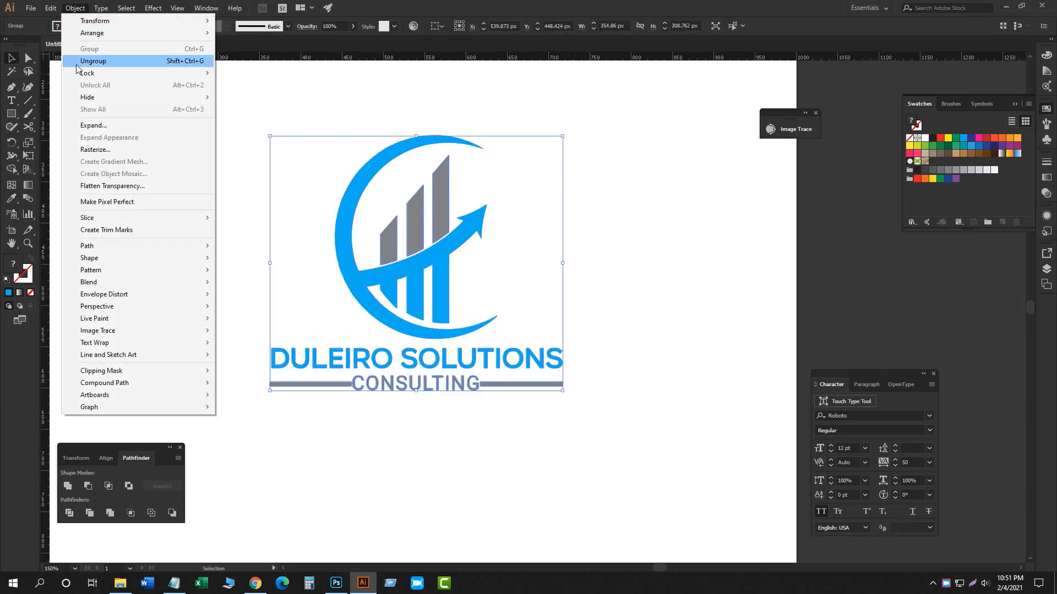
left_click_drag(359, 423, 448, 323)
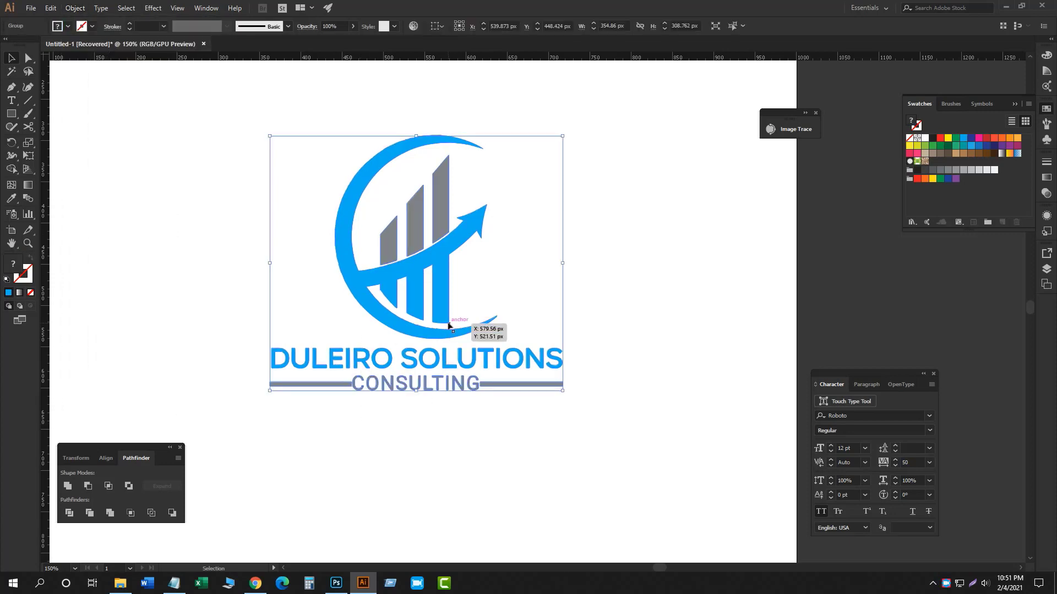
Copy the grouped logo and paste it as a Smart Object into Your Logo1.psb in Photoshop
key("a")
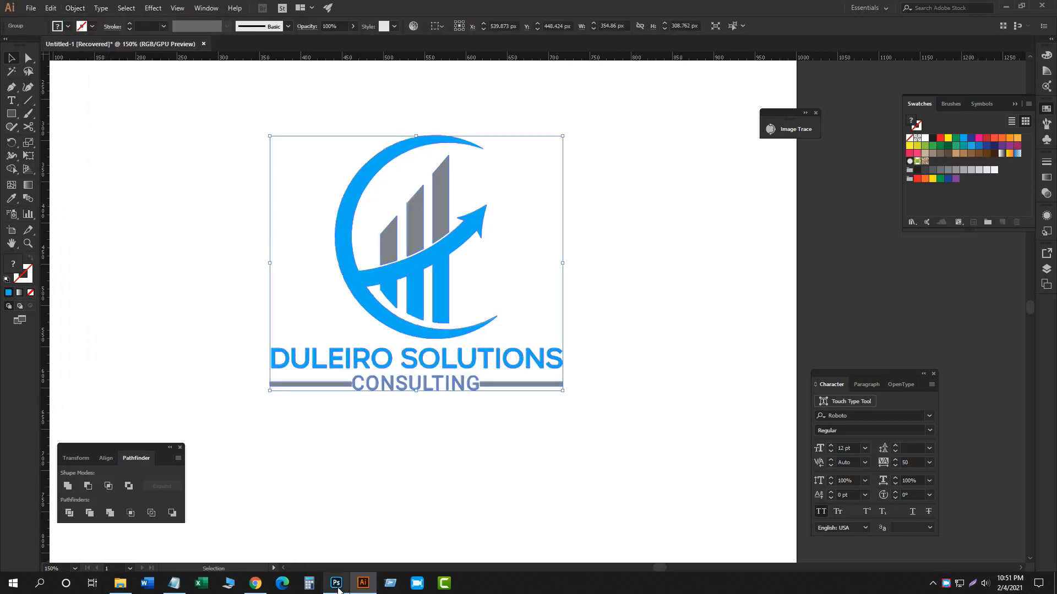
left_click(336, 583)
key("ctrl+v")
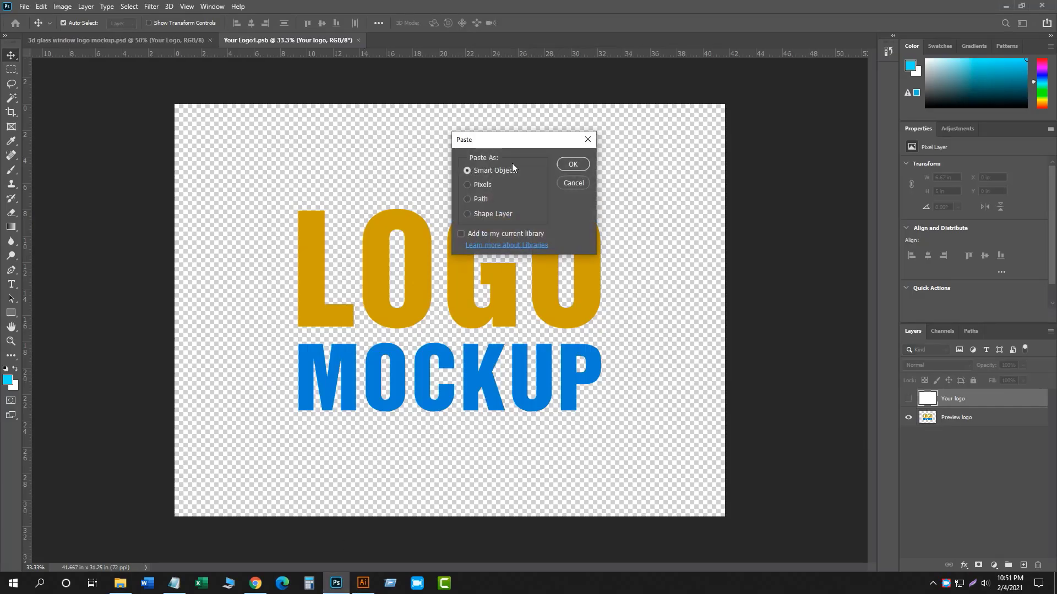
left_click(571, 165)
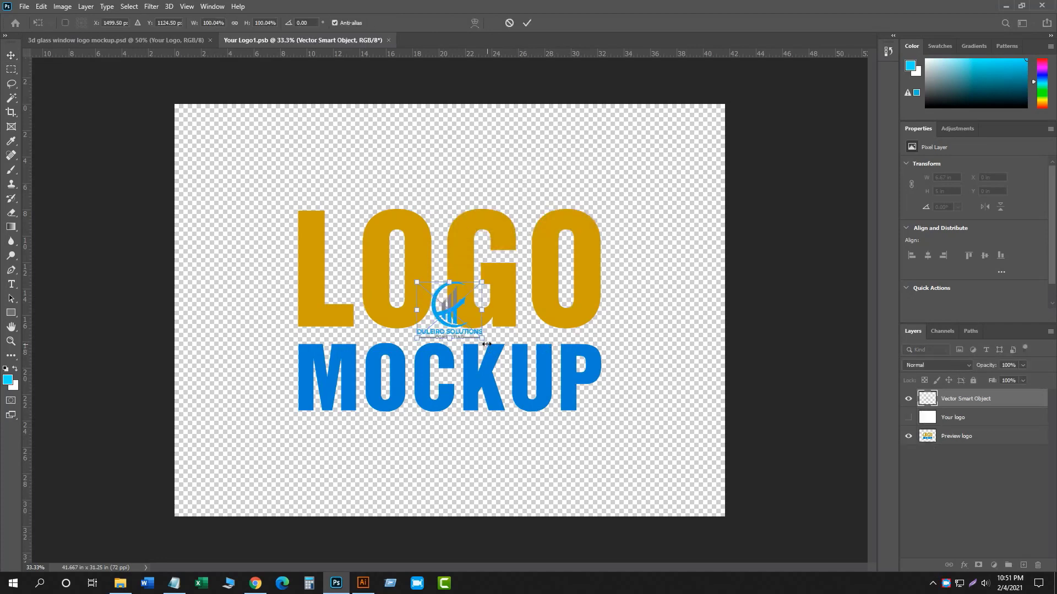
Scale the pasted logo proportionally to about 380% and move it slightly up, centred horizontally on the canvas
left_click_drag(499, 347, 592, 398)
left_click_drag(466, 308, 466, 302)
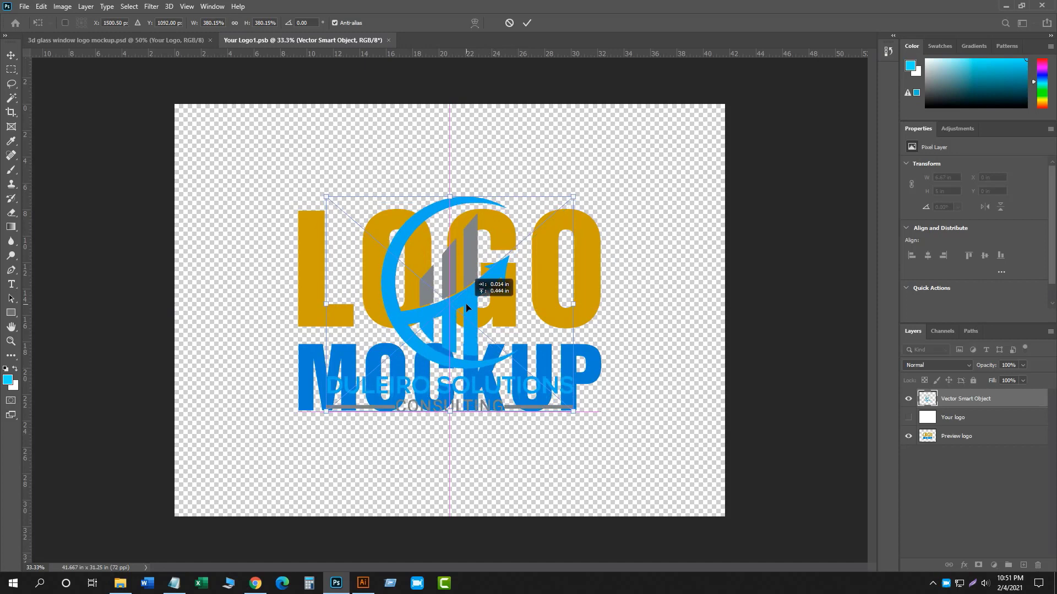
left_click(523, 24)
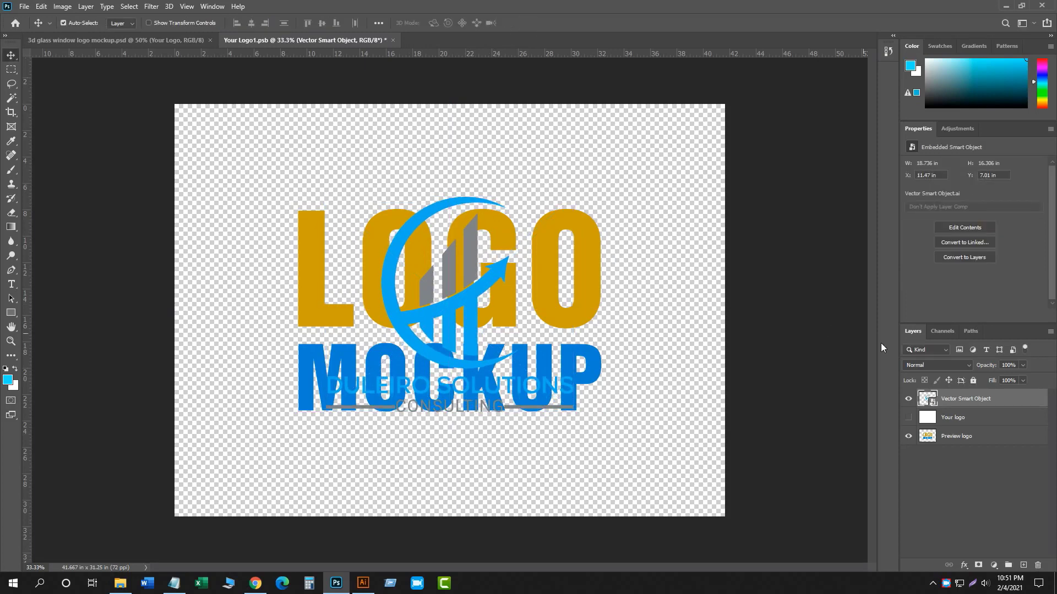
Hide the Preview logo layer and save Your Logo1.psb to update the 3d glass window logo mockup
left_click(909, 438)
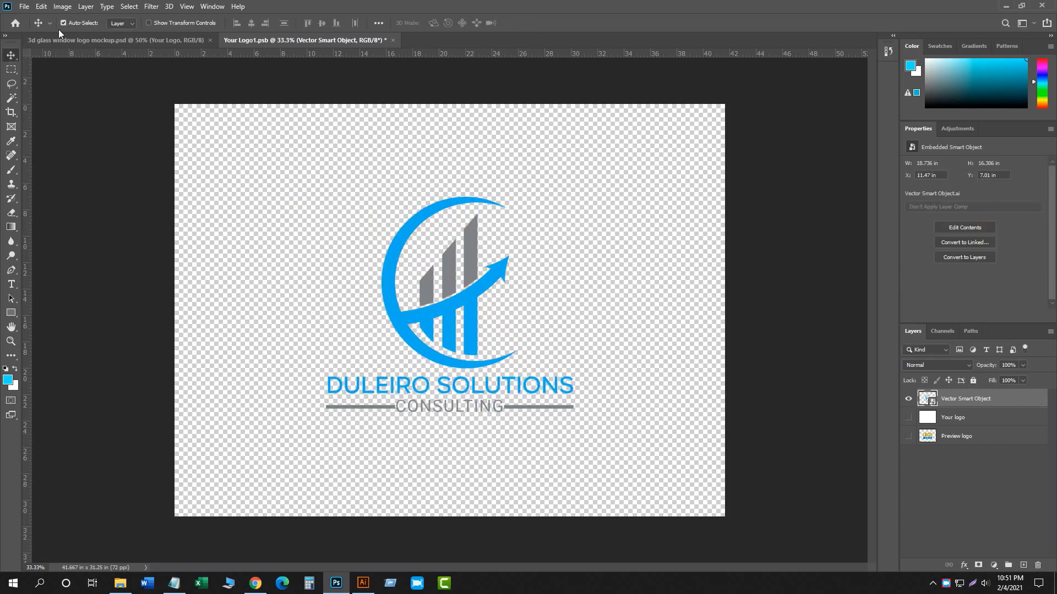
left_click(24, 7)
left_click(36, 132)
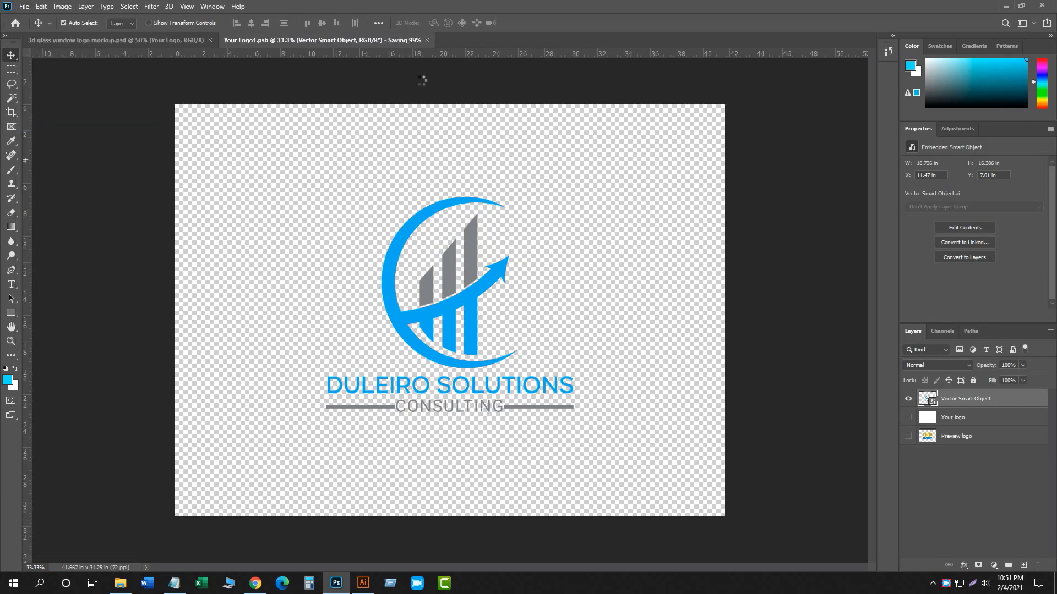
left_click(176, 40)
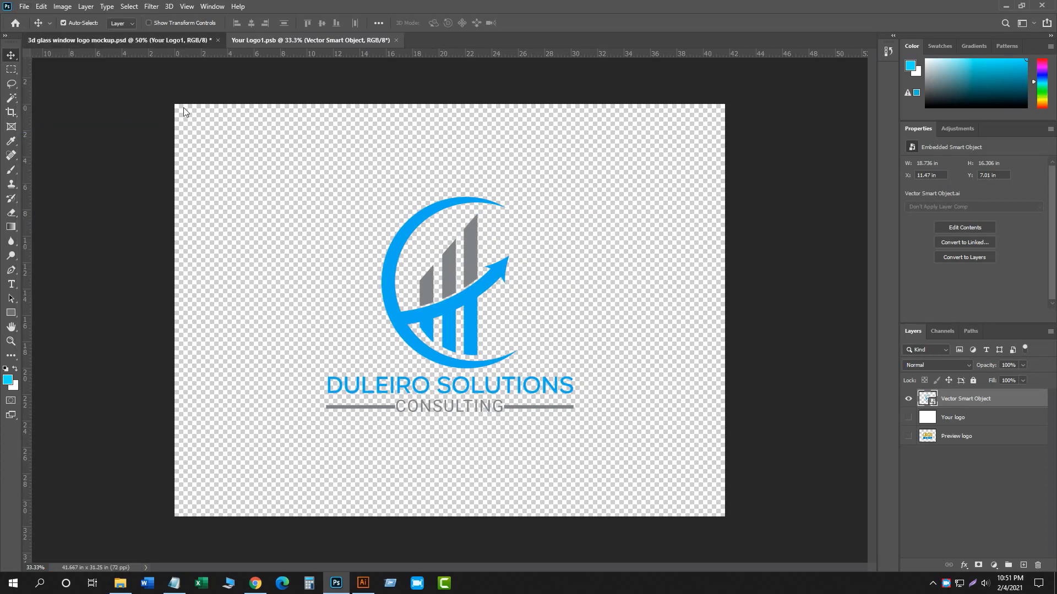